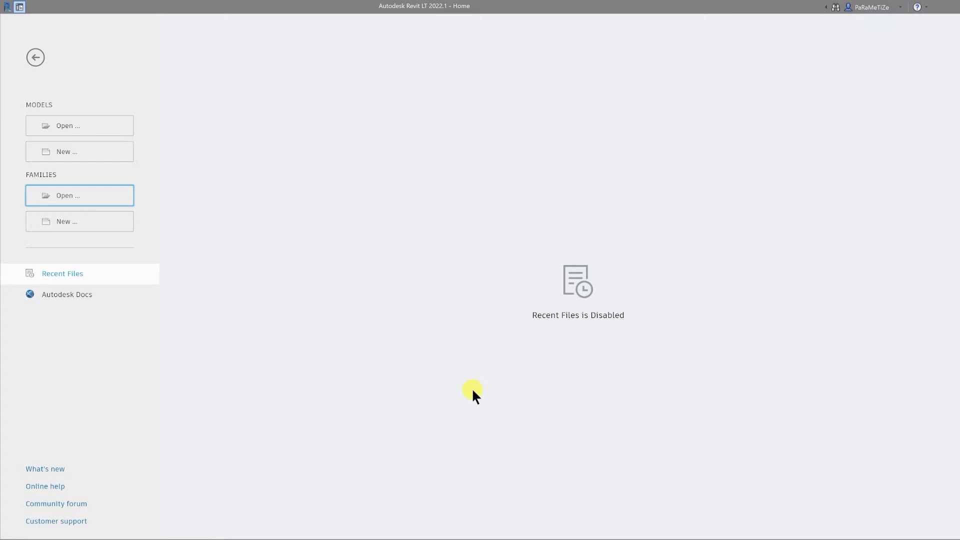
# - Create a new project that uses the Metric system of measurement
pyautogui.click(67, 152)
pyautogui.click(472, 253)
pyautogui.click(469, 257)
pyautogui.click(471, 308)
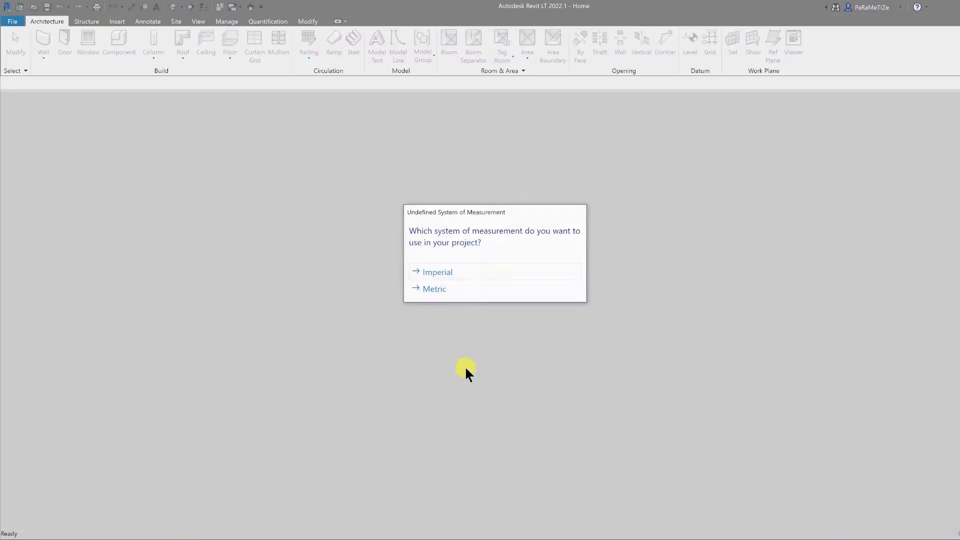
pyautogui.click(459, 291)
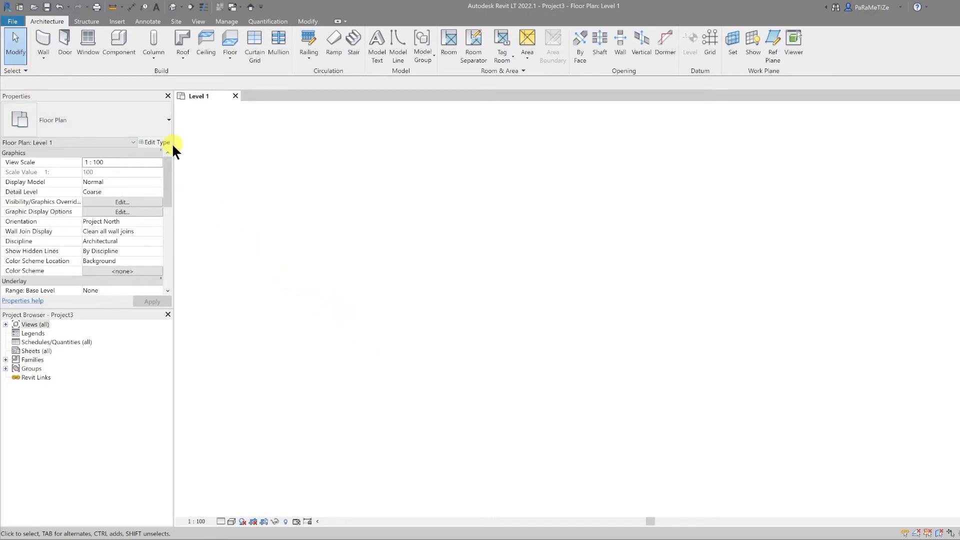
# - Draw a rectangle of architectural walls in the Level 1 plan, about 7000 mm wide and 14500 mm long
pyautogui.click(47, 56)
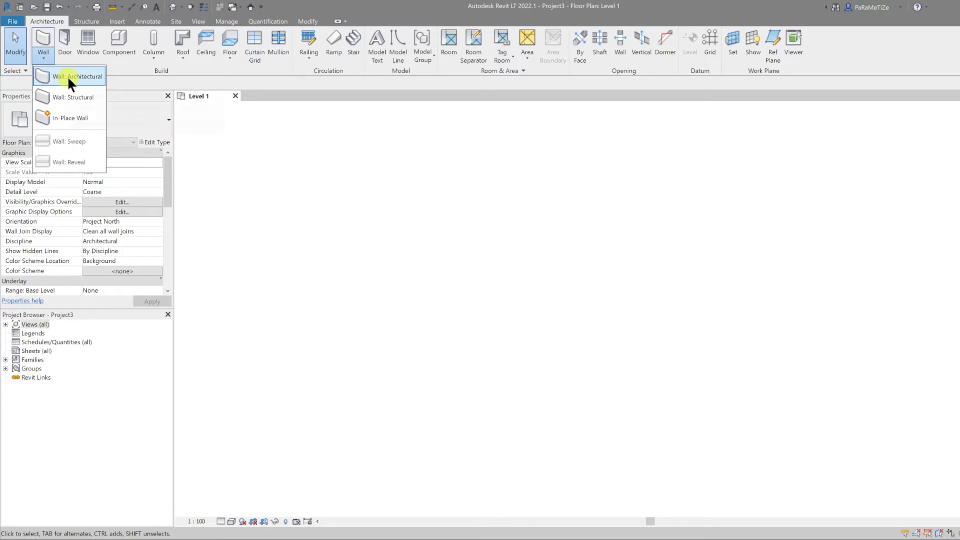
pyautogui.click(67, 76)
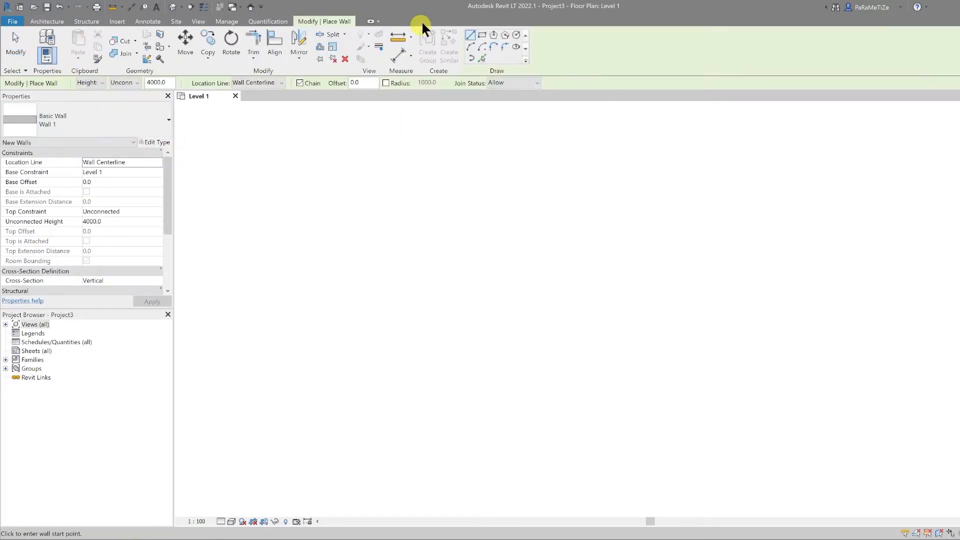
pyautogui.click(481, 36)
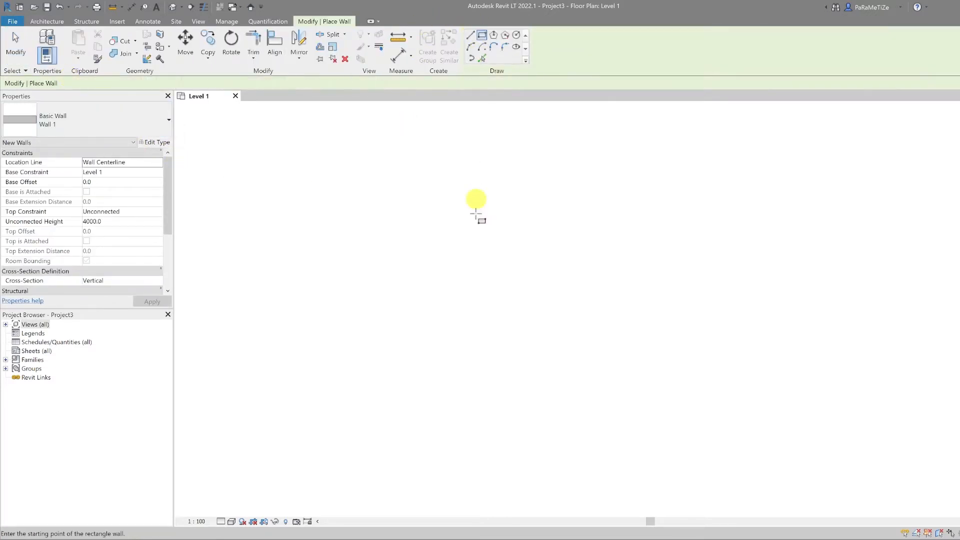
pyautogui.click(419, 441)
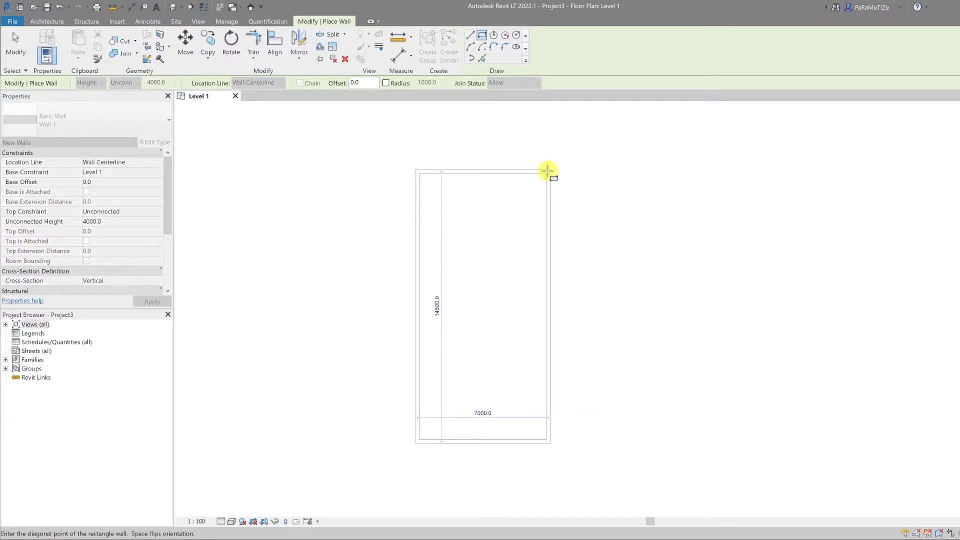
pyautogui.click(548, 170)
pyautogui.press('Escape')
pyautogui.press('Escape')
pyautogui.moveTo(454, 379); pyautogui.dragTo(407, 329, button='middle')
pyautogui.moveTo(337, 277); pyautogui.dragTo(289, 294, button='middle')
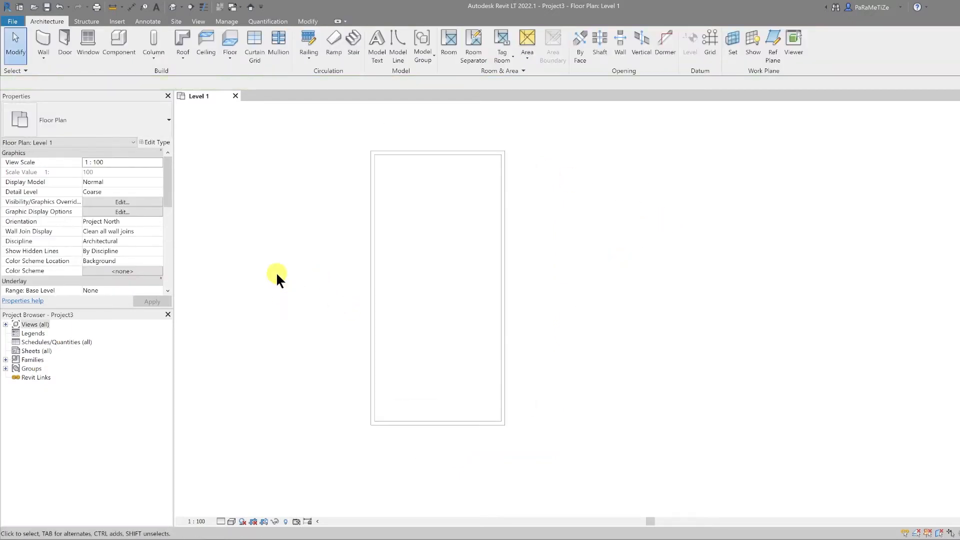
# - Select the whole chain of four walls and duplicate their wall type under the name Exterior 200 THK
pyautogui.press('Tab')
pyautogui.click(372, 195)
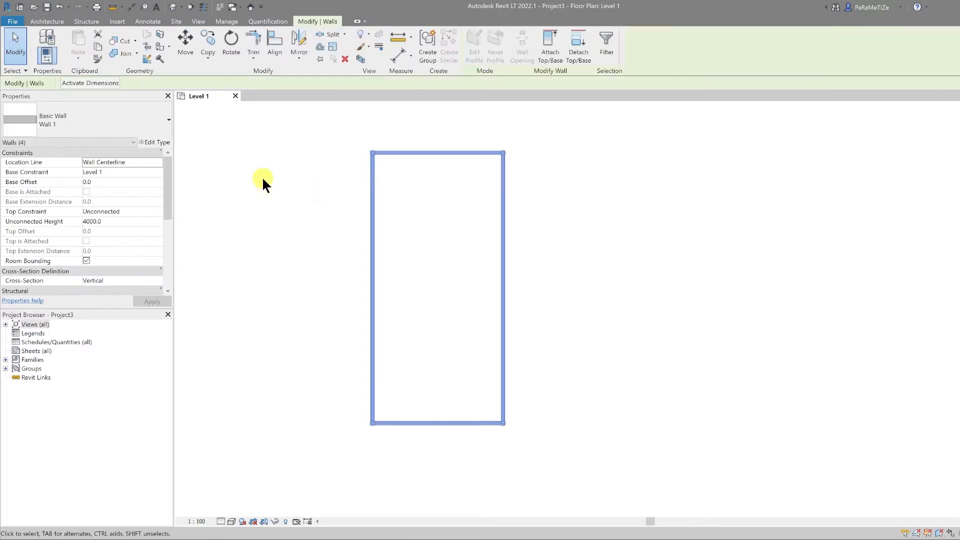
pyautogui.click(145, 142)
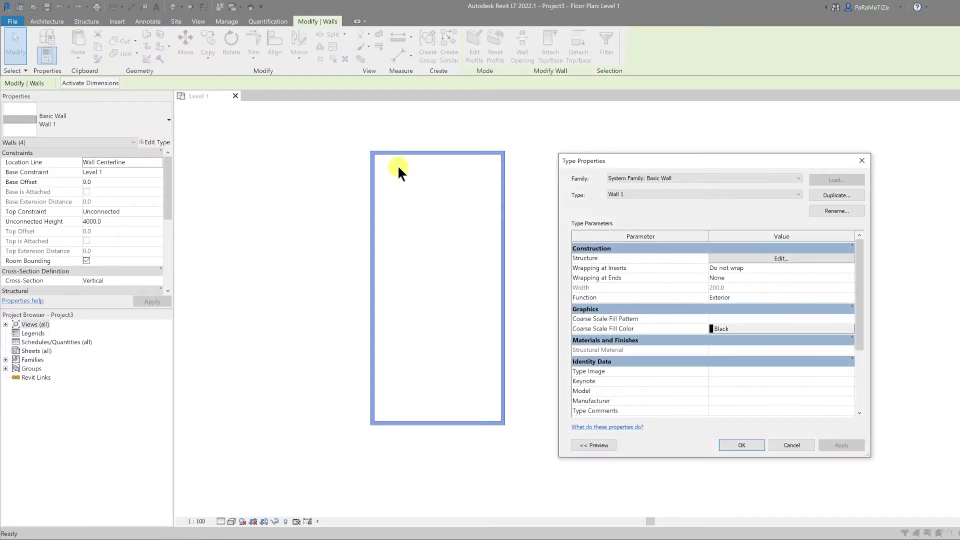
pyautogui.click(830, 193)
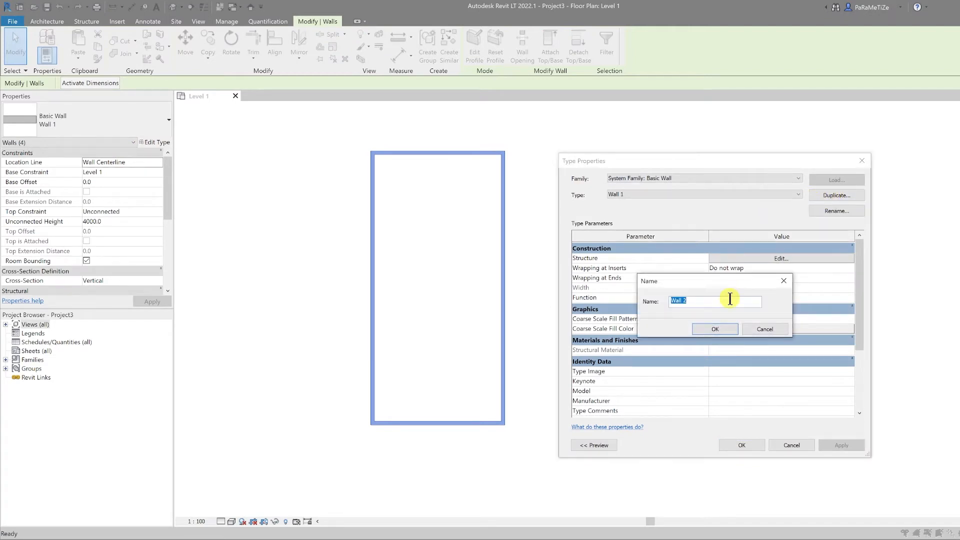
pyautogui.write('E')
pyautogui.write('xterior 200 THK')
pyautogui.click(715, 329)
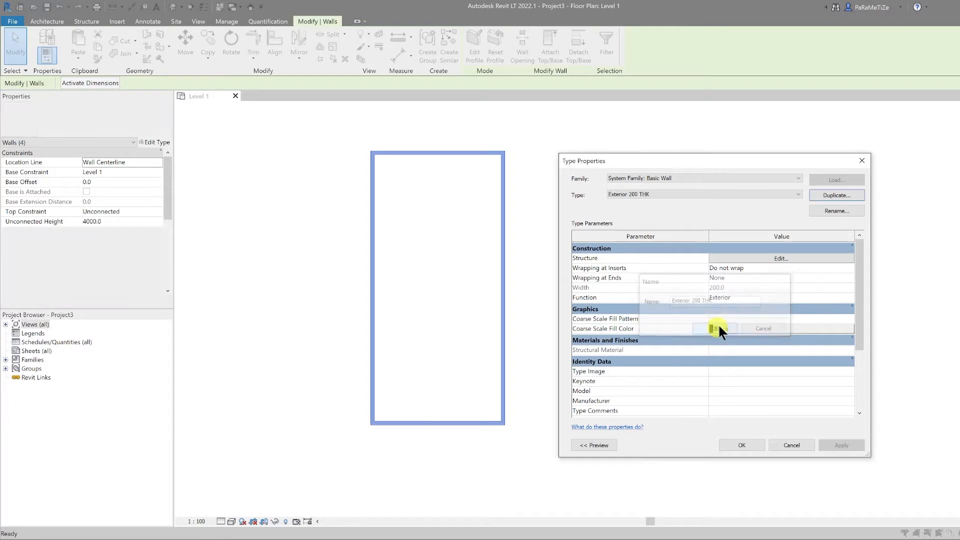
# - Keep the structure layer of Exterior 200 THK at 200 mm and set its coarse scale fill pattern to Solid fill
pyautogui.click(772, 257)
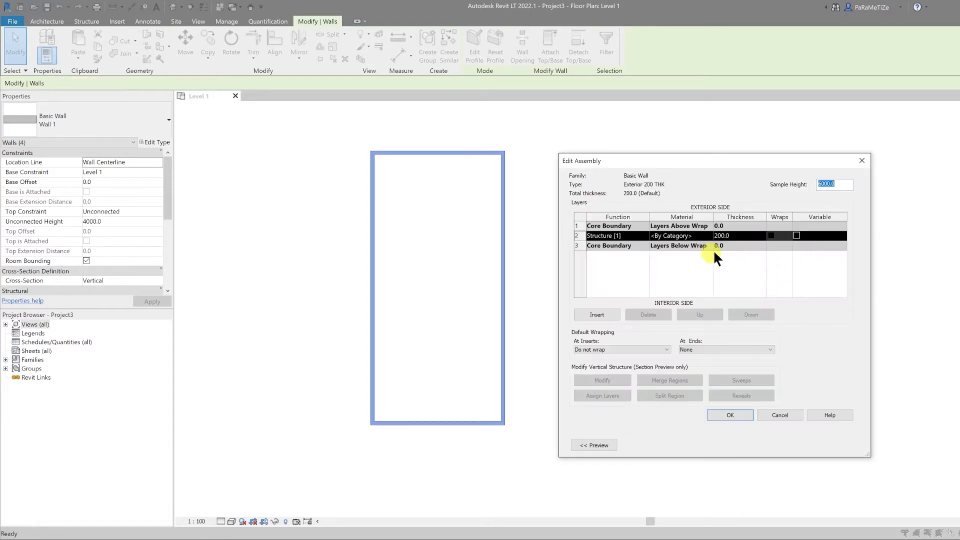
pyautogui.click(744, 236)
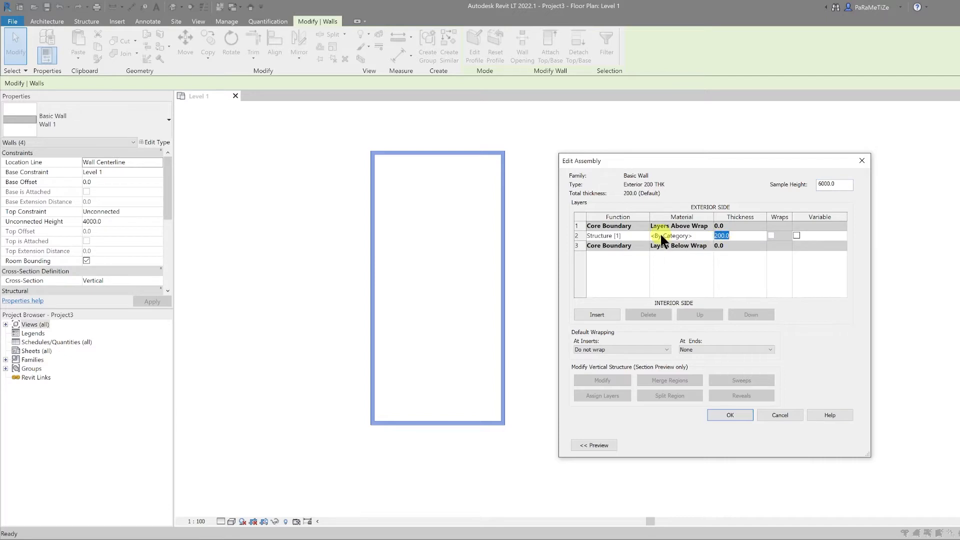
pyautogui.click(725, 415)
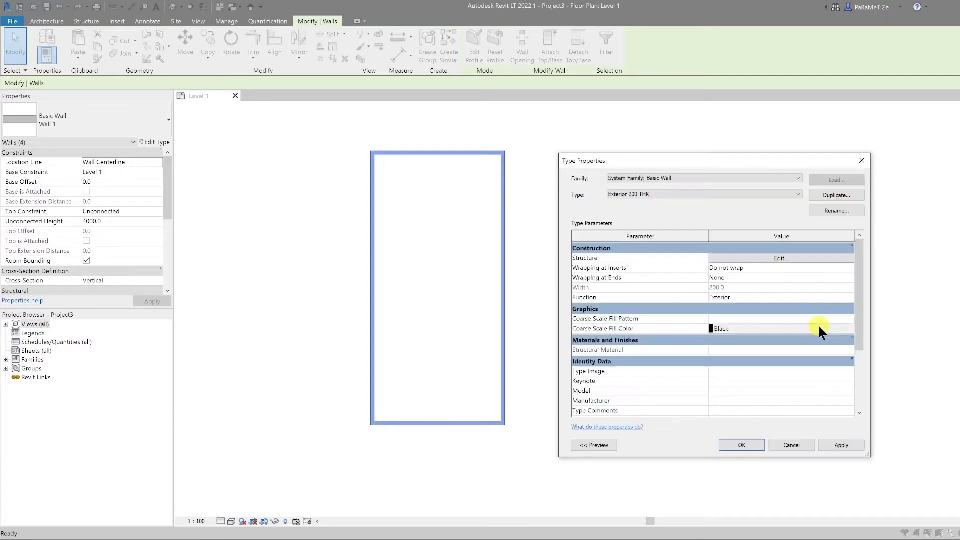
pyautogui.click(851, 319)
pyautogui.click(851, 319)
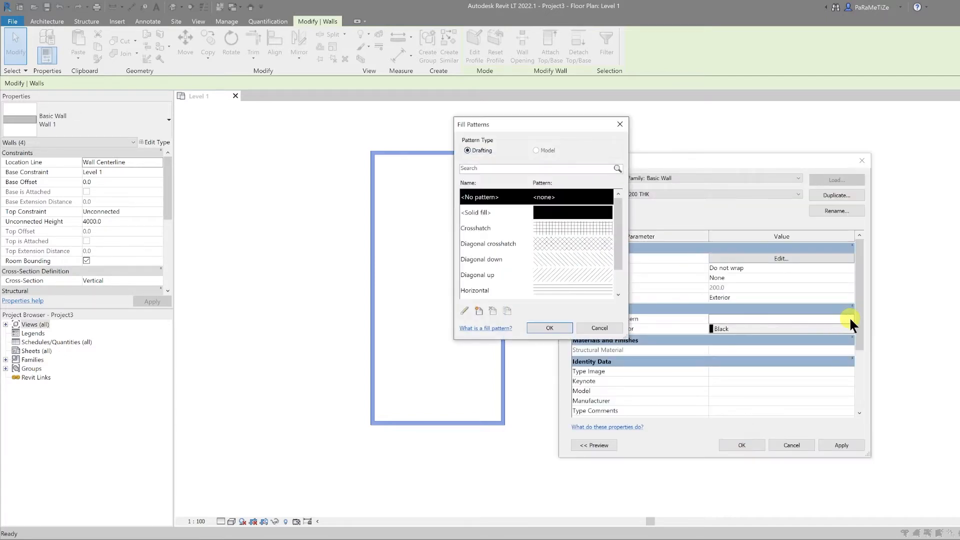
pyautogui.click(530, 214)
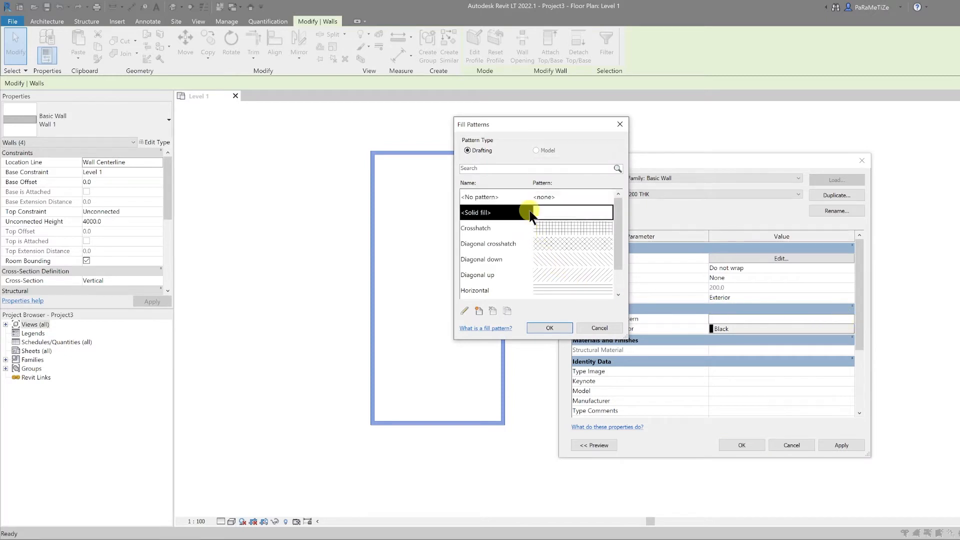
pyautogui.click(553, 330)
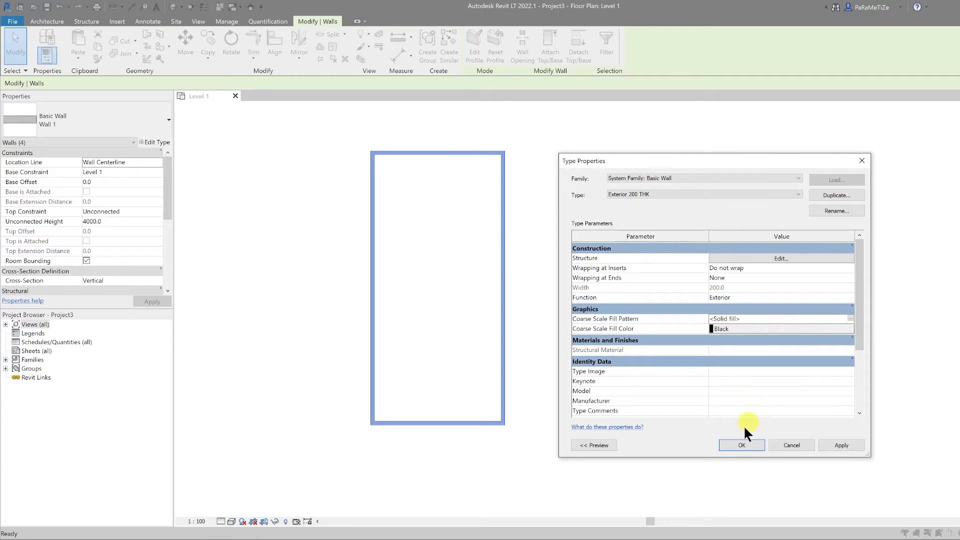
pyautogui.click(742, 444)
# - Duplicate the Wall 1 type as a new architectural wall type named Interior 180 THK
pyautogui.click(44, 58)
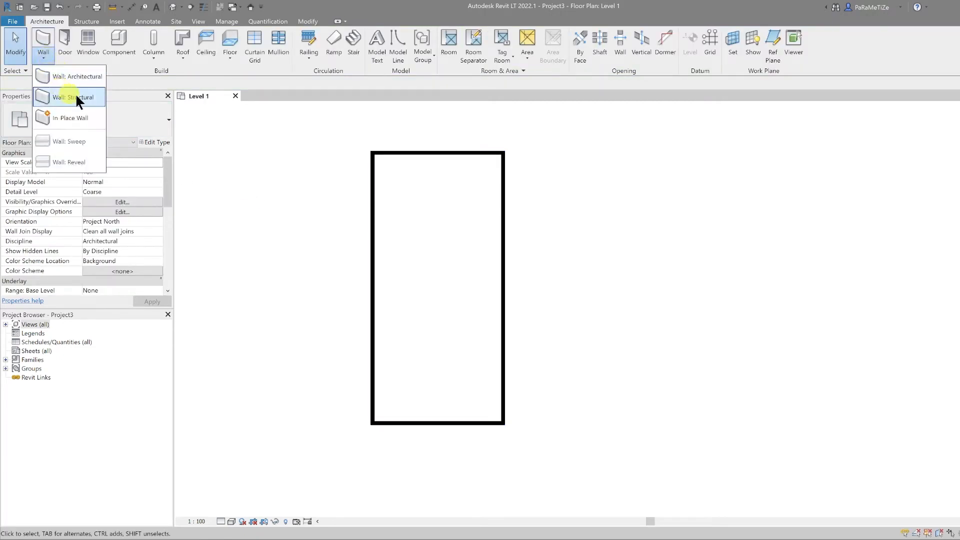
pyautogui.click(79, 75)
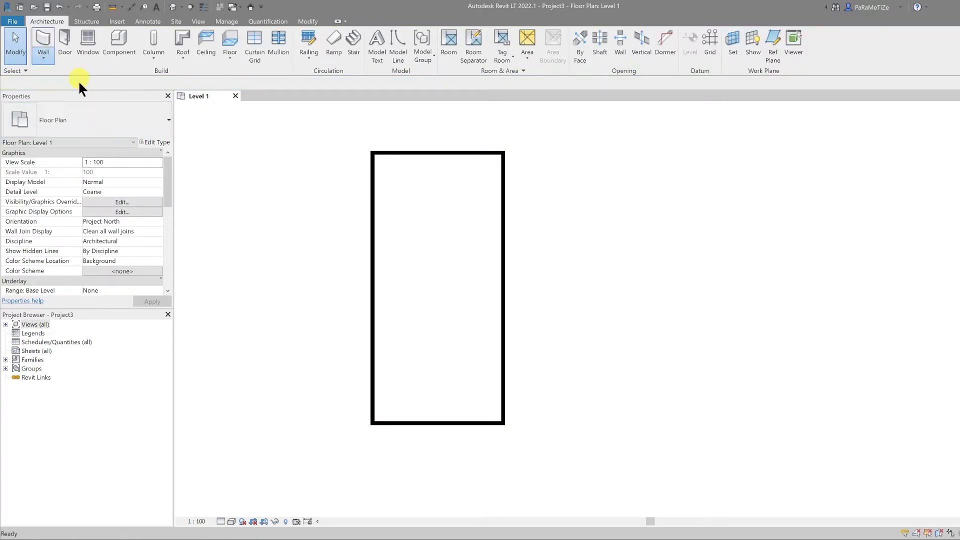
pyautogui.click(150, 143)
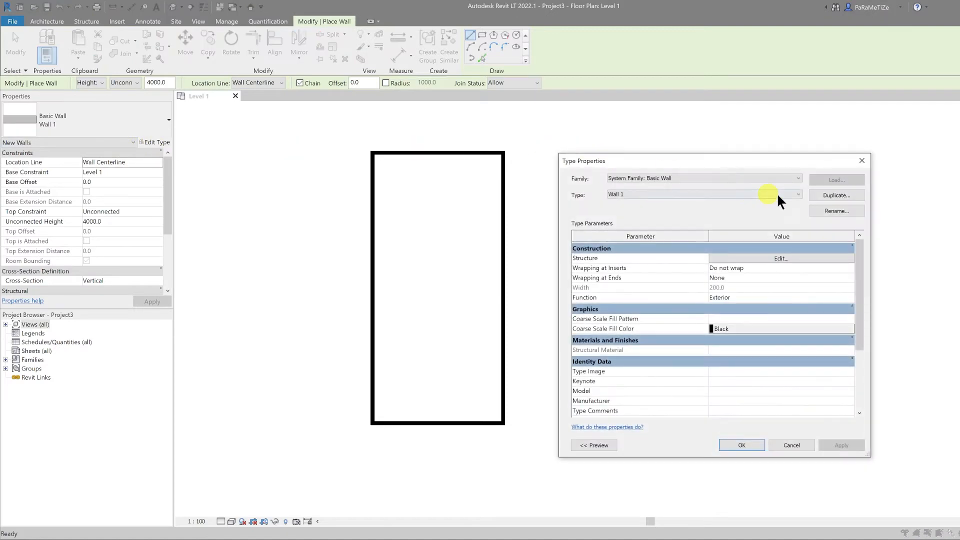
pyautogui.click(850, 194)
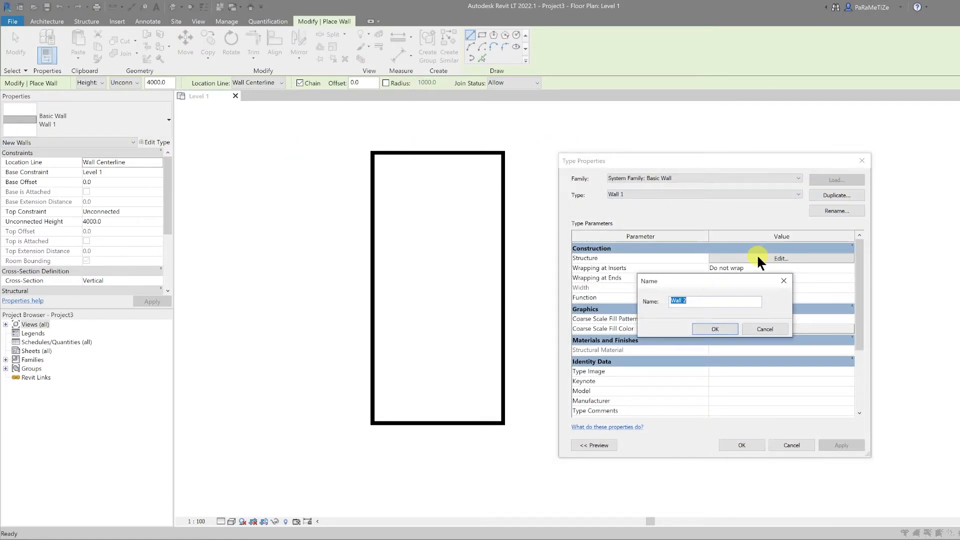
pyautogui.write('Interior 180 THK')
pyautogui.press('Return')
# - Set the structure layer of the Interior 180 THK wall type to a thickness of 180 mm
pyautogui.click(757, 256)
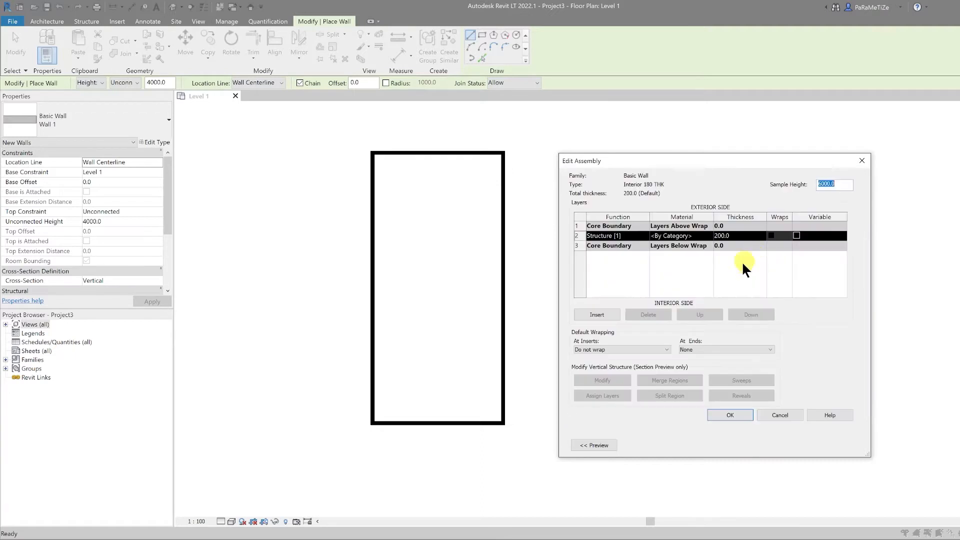
pyautogui.click(741, 235)
pyautogui.write('180')
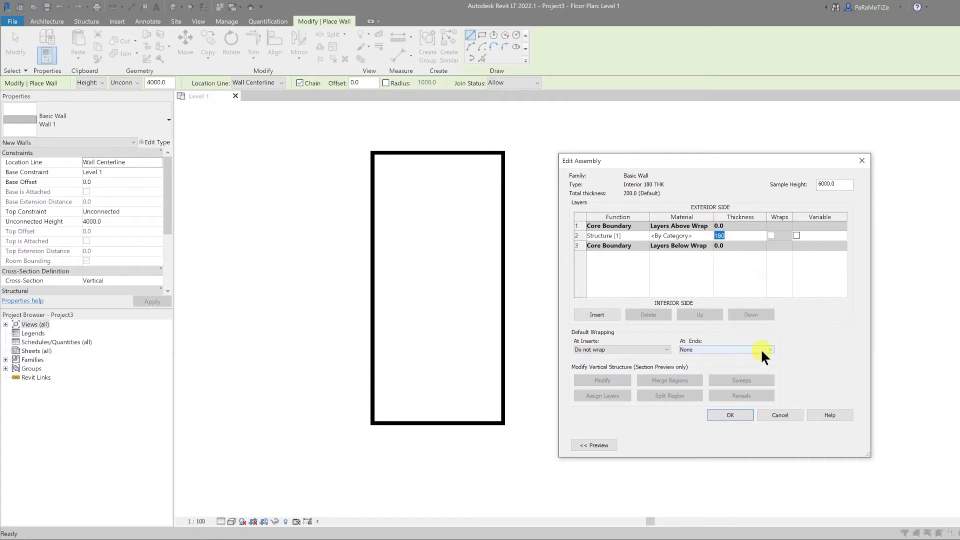
pyautogui.click(734, 414)
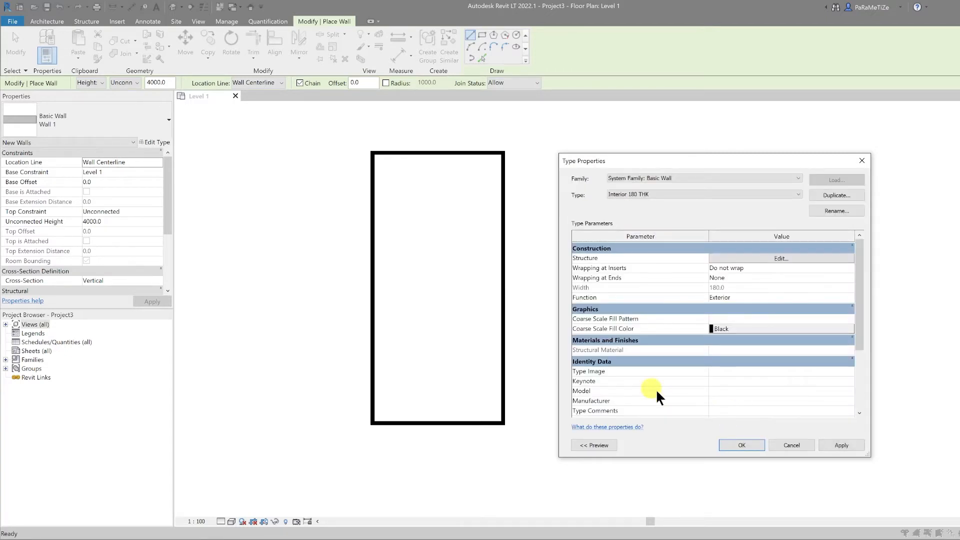
pyautogui.click(735, 446)
pyautogui.press('Escape')
pyautogui.press('Escape')
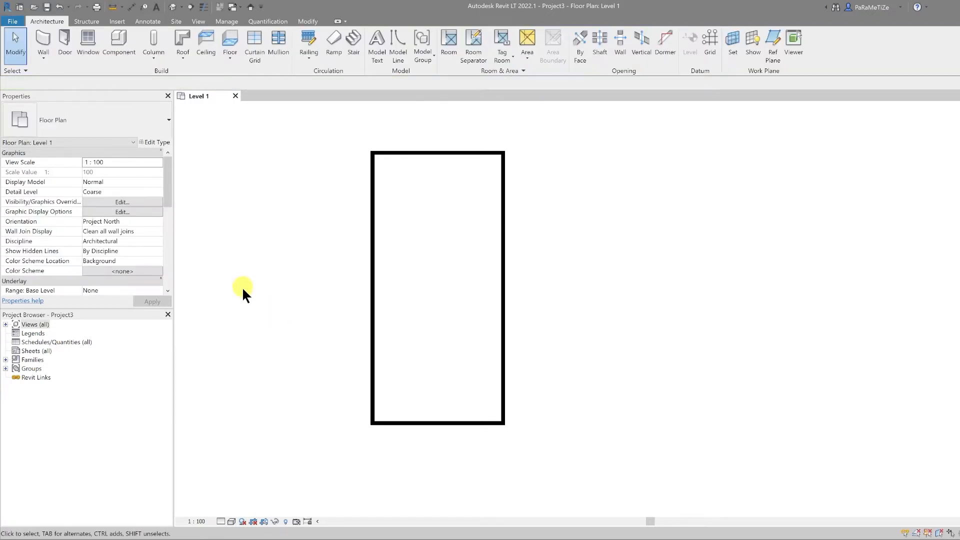
# - Draw a horizontal and a vertical Exterior 200 THK wall that box off the plan's lower-left corner
pyautogui.click(44, 56)
pyautogui.click(67, 79)
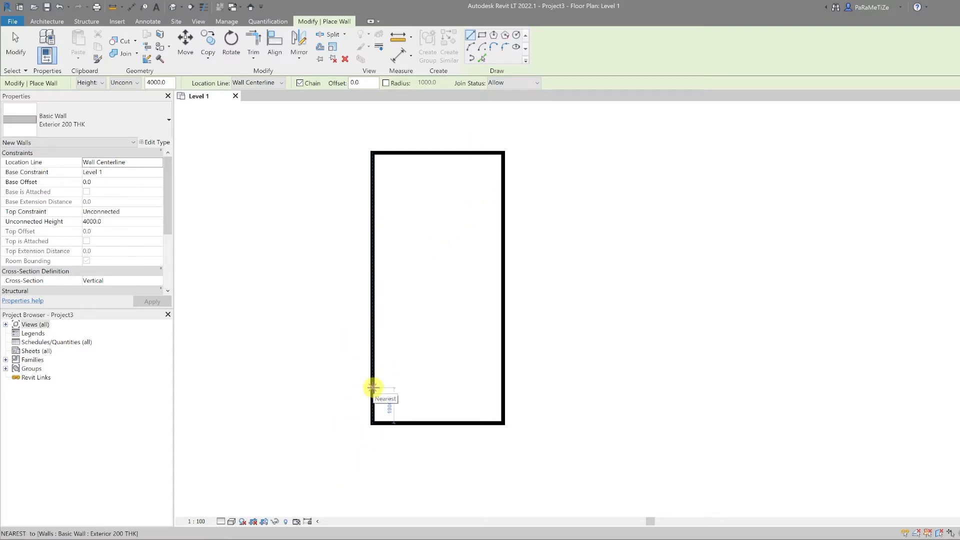
pyautogui.click(373, 387)
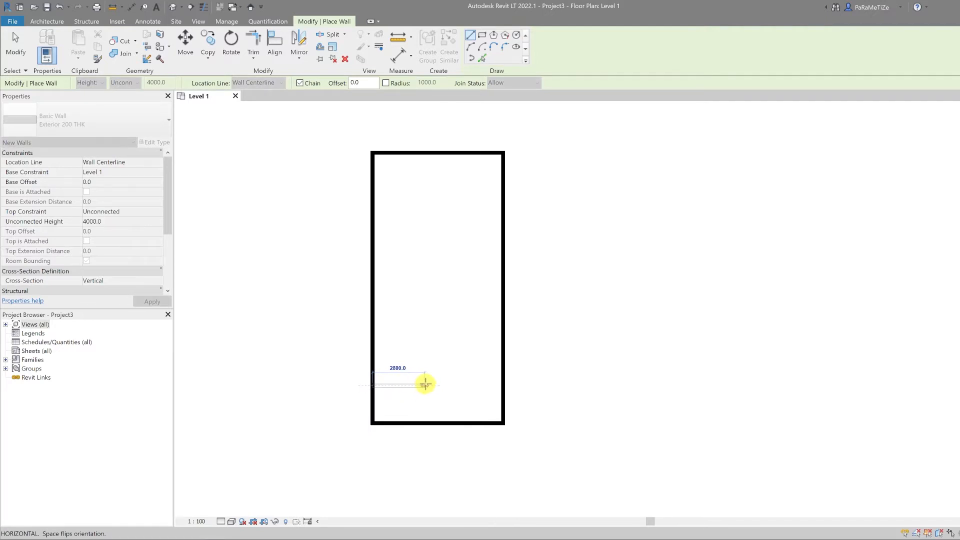
pyautogui.click(428, 386)
pyautogui.click(428, 421)
pyautogui.press('Escape')
pyautogui.press('Escape')
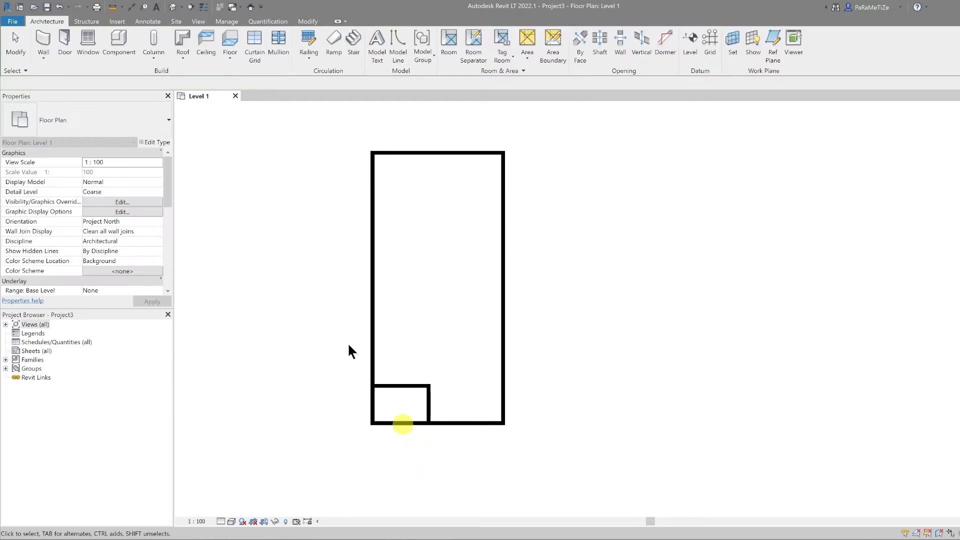
# - Trim the outer walls to the two new walls so the plan's lower-left corner becomes a notch
pyautogui.click(308, 22)
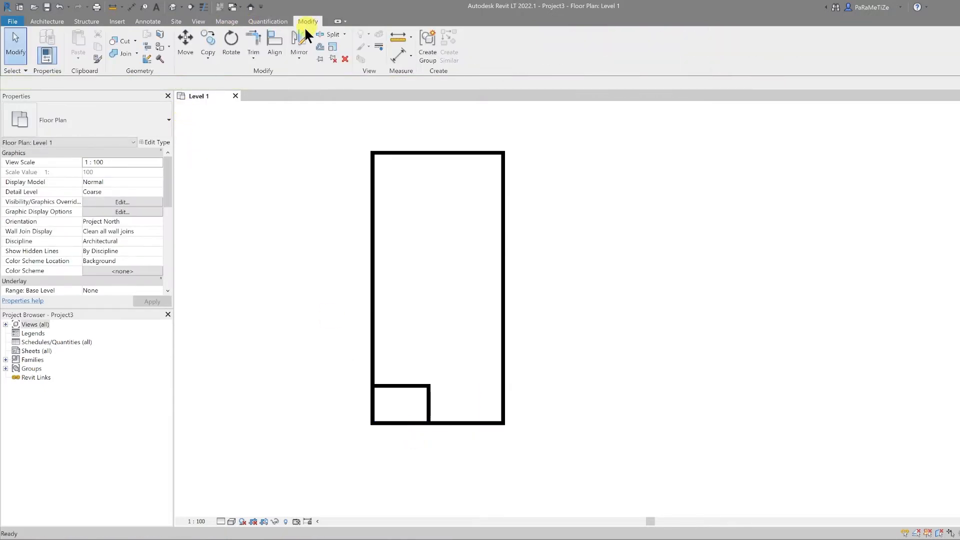
pyautogui.click(254, 44)
pyautogui.click(446, 423)
pyautogui.click(429, 409)
pyautogui.click(393, 385)
pyautogui.click(374, 370)
# - Draw an Interior 180 THK wall about 6200 mm upward from the notch's inner corner, with location line Finish Face: Exterior
pyautogui.click(47, 22)
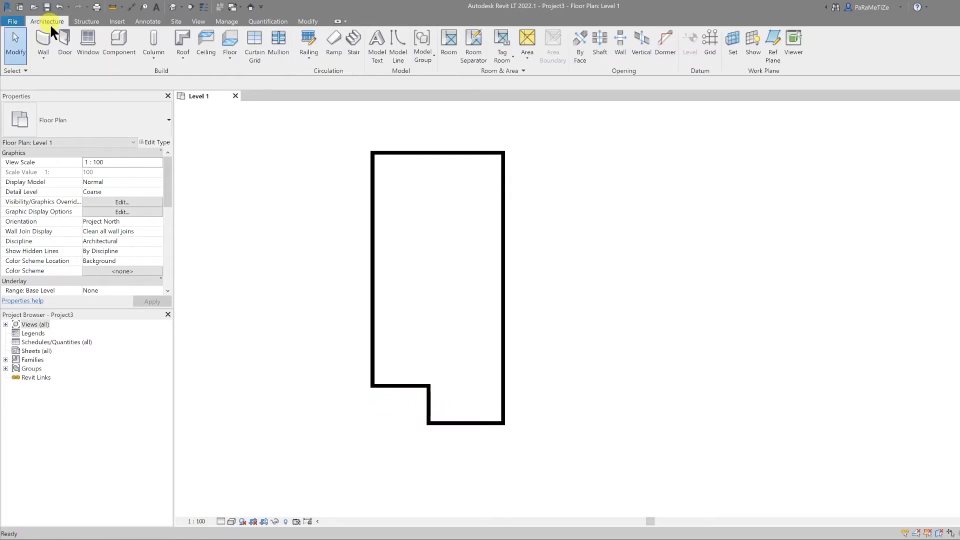
pyautogui.click(41, 52)
pyautogui.click(70, 78)
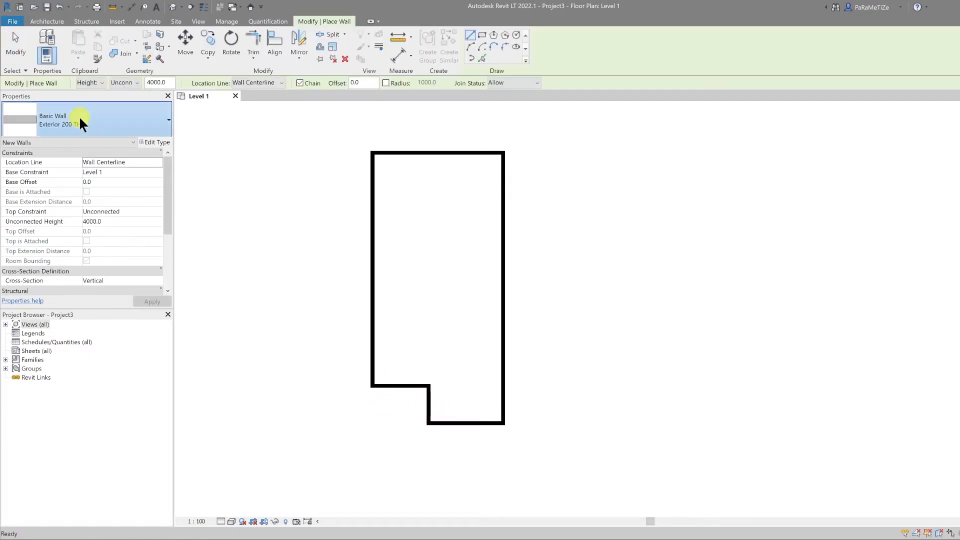
pyautogui.click(79, 115)
pyautogui.click(62, 193)
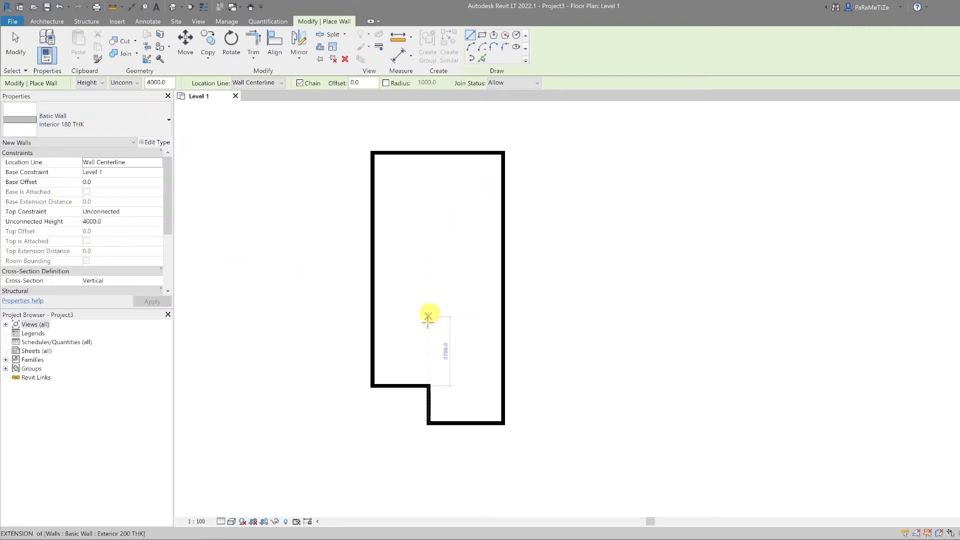
pyautogui.click(267, 82)
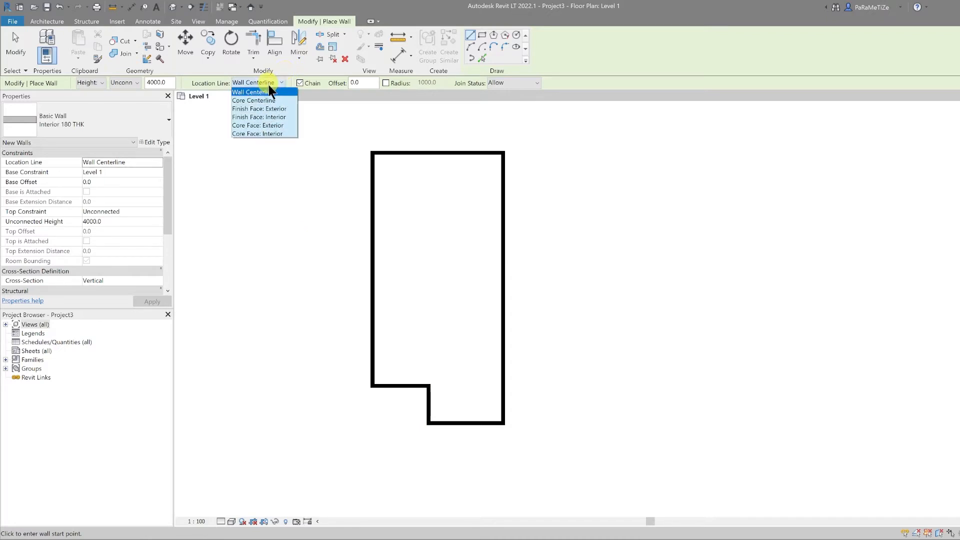
pyautogui.click(283, 108)
pyautogui.click(428, 384)
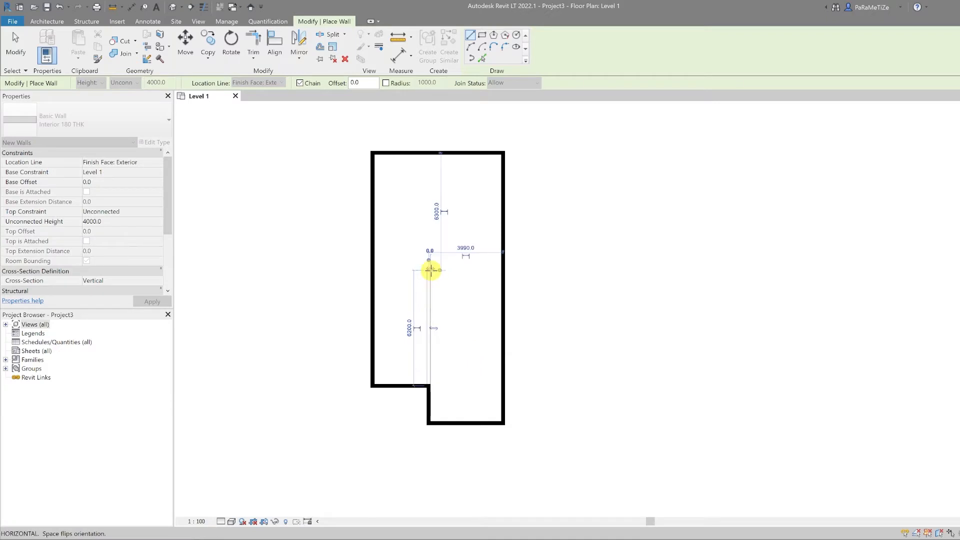
pyautogui.click(431, 270)
pyautogui.press('Escape')
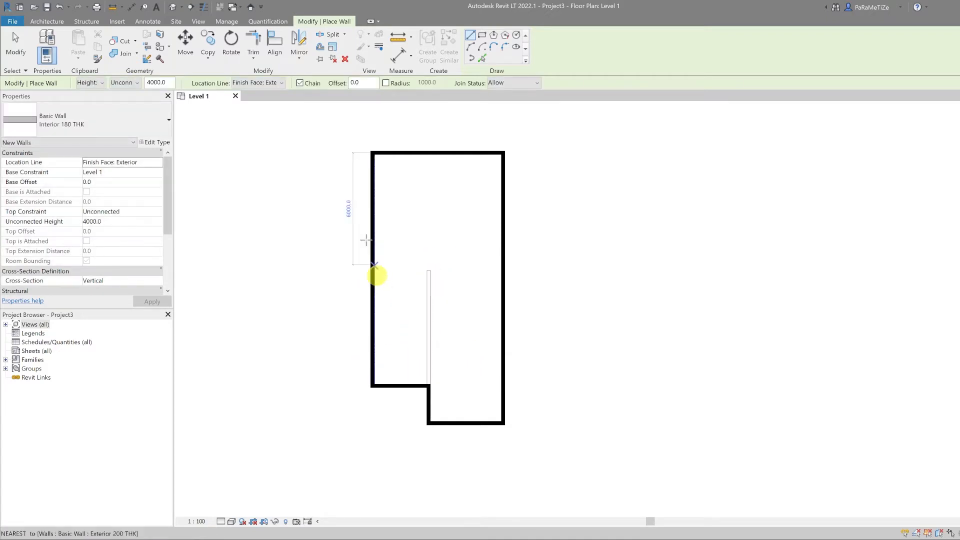
# - Draw a horizontal Interior 180 THK wall from the left exterior wall to the vertical interior wall, with location line Wall Centerline
pyautogui.click(253, 81)
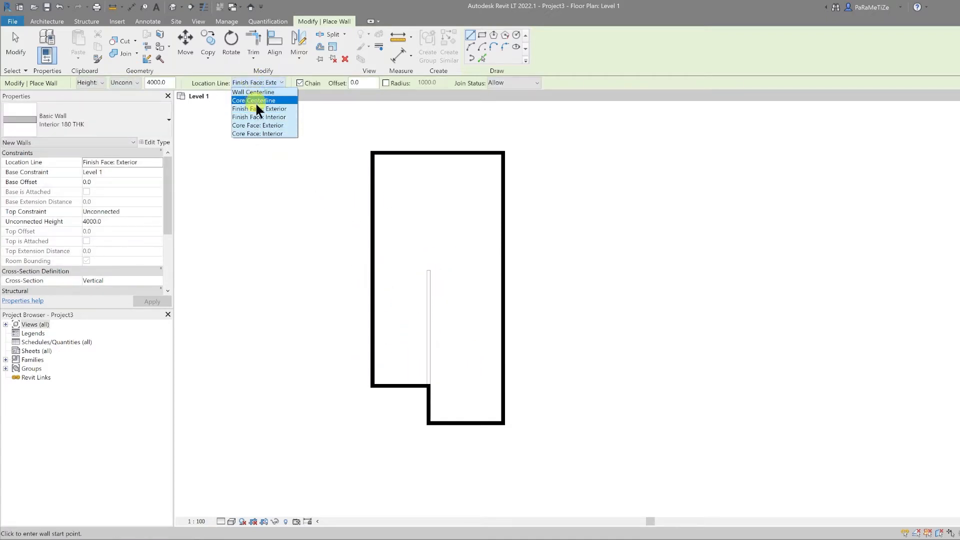
pyautogui.click(255, 92)
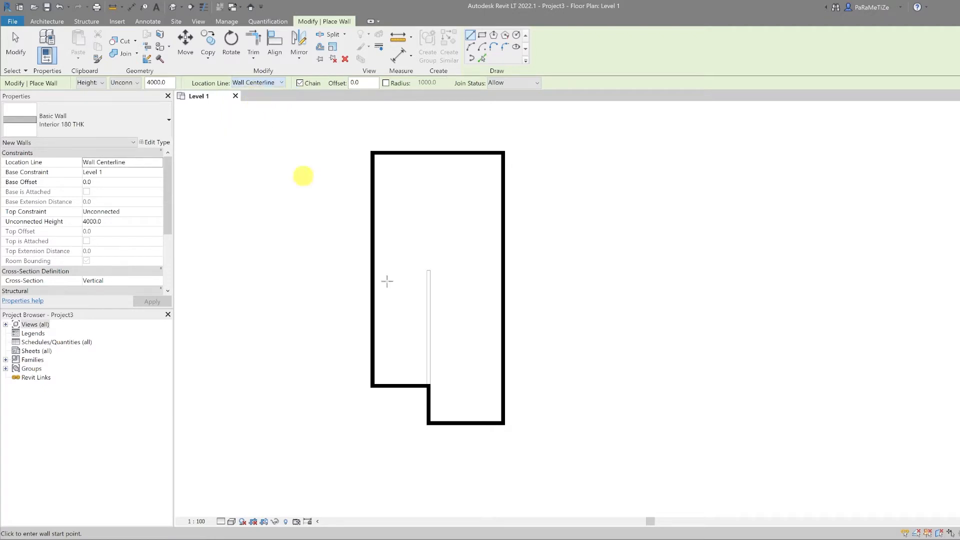
pyautogui.click(374, 329)
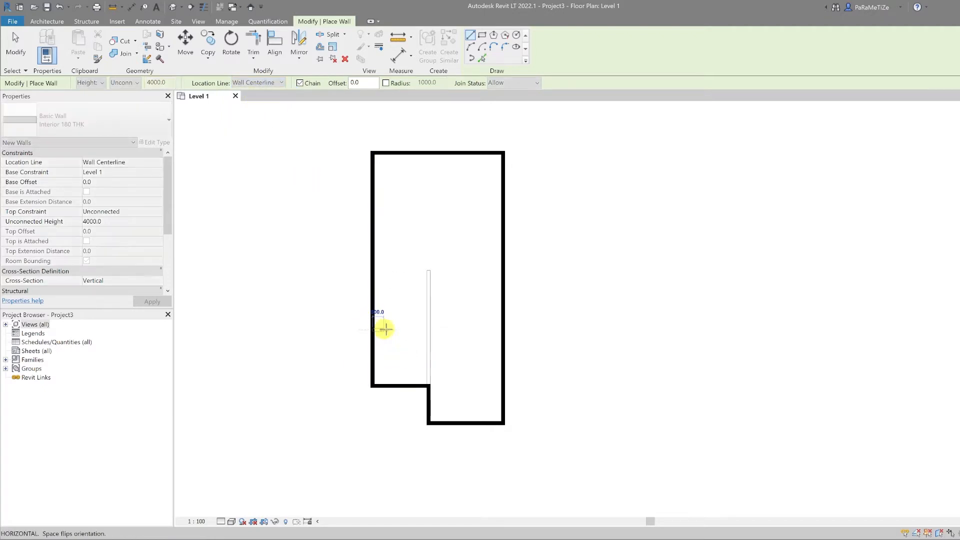
pyautogui.click(428, 329)
pyautogui.press('Escape')
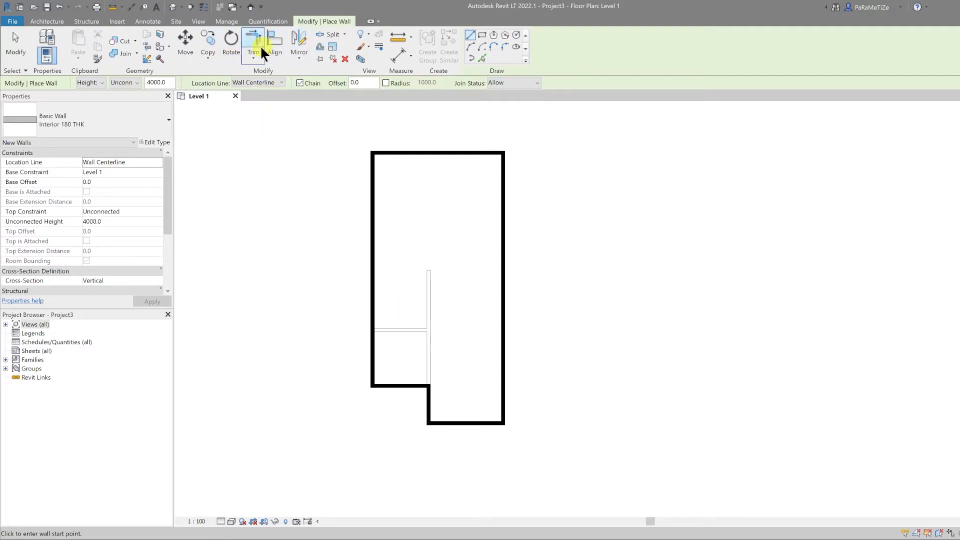
# - Trim the vertical interior wall to the new horizontal wall so they form a corner above the notch
pyautogui.press('Escape')
pyautogui.click(429, 359)
pyautogui.press('Delete')
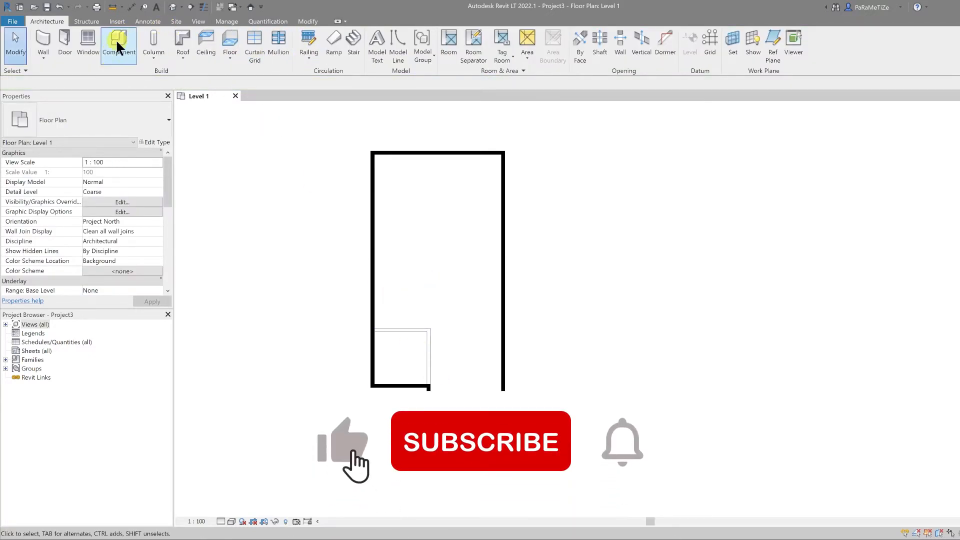
# - Draw an Interior 180 THK wall about 3200 mm upward from the horizontal interior wall and continue it about 2000 mm to the left exterior wall
pyautogui.click(43, 46)
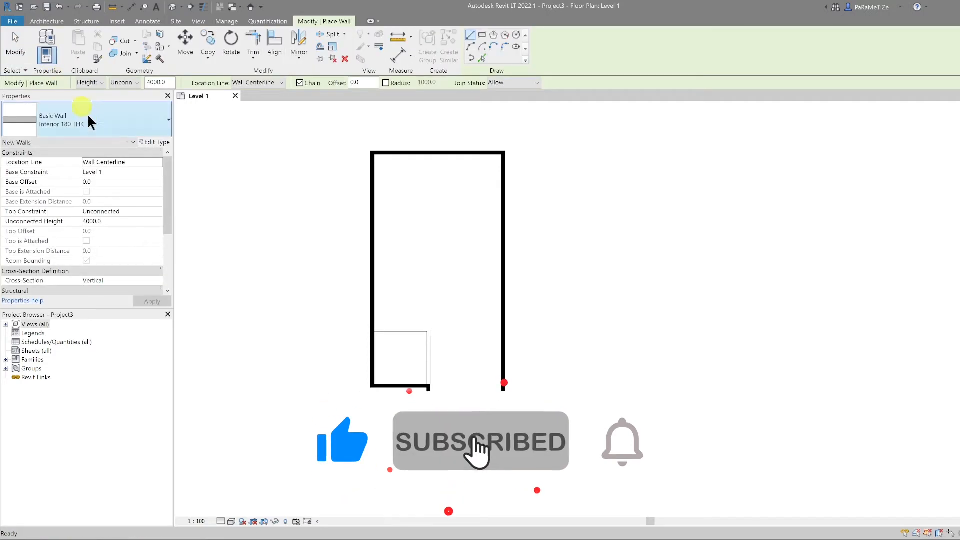
pyautogui.click(410, 330)
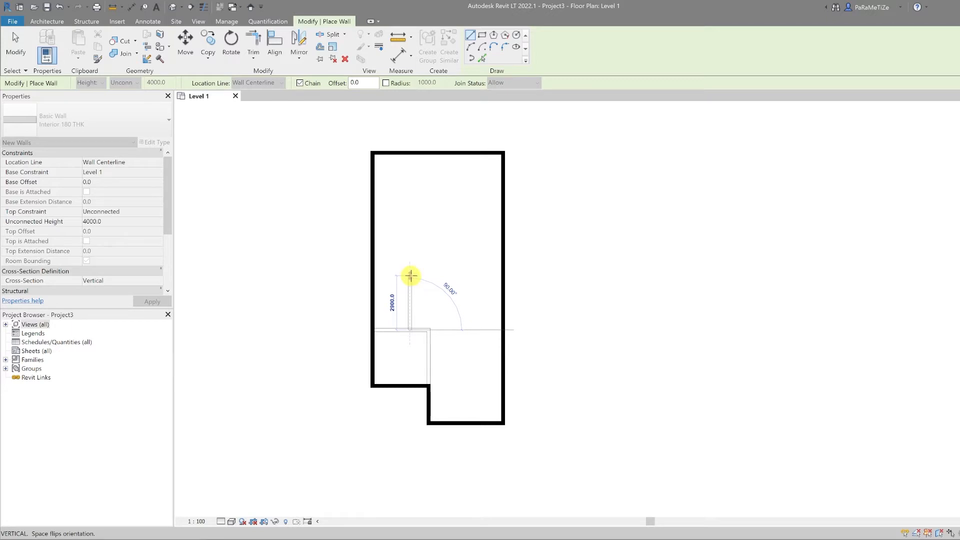
pyautogui.click(410, 270)
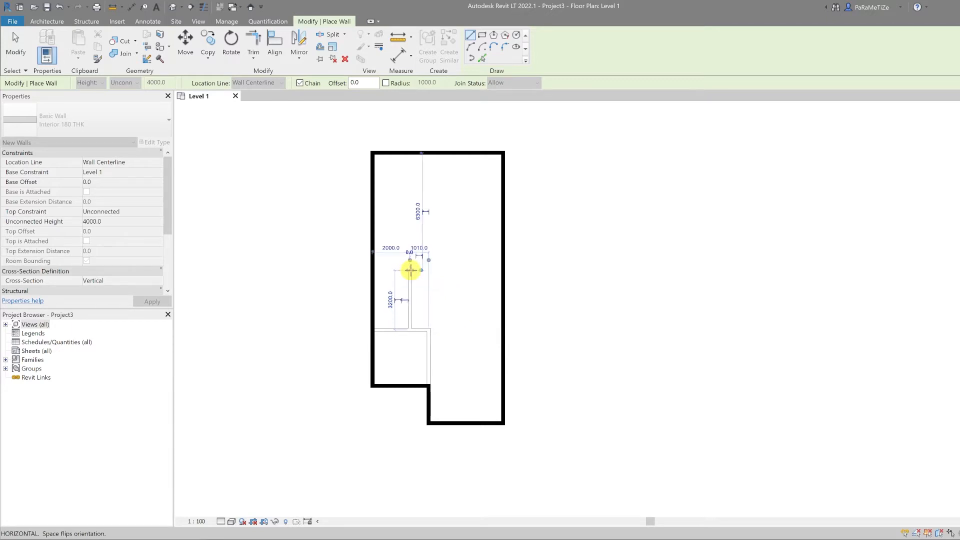
pyautogui.click(373, 270)
pyautogui.press('Escape')
pyautogui.press('Escape')
# - Extend the upper horizontal wall to about 3000 mm and draw a similar wall from its end up to the top exterior wall
pyautogui.click(395, 271)
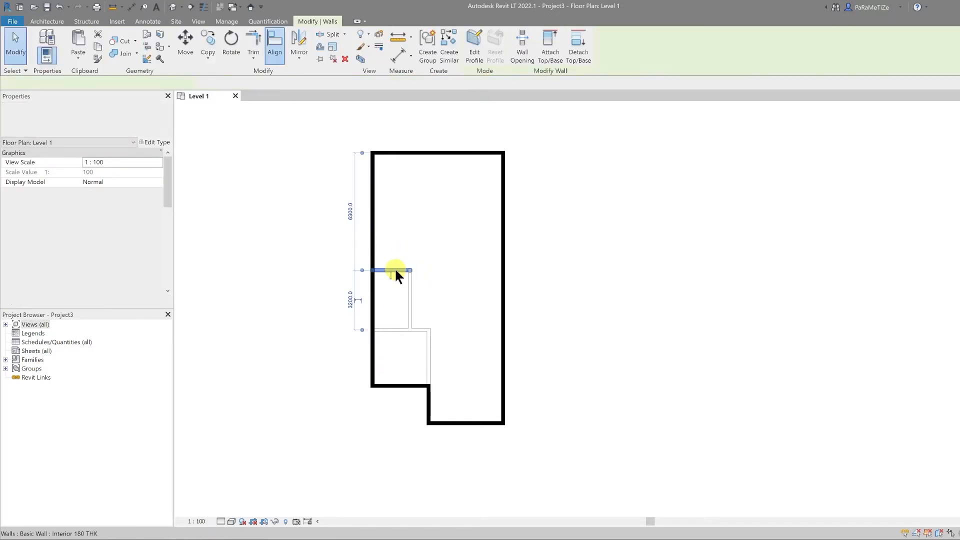
pyautogui.moveTo(410, 270); pyautogui.dragTo(428, 269)
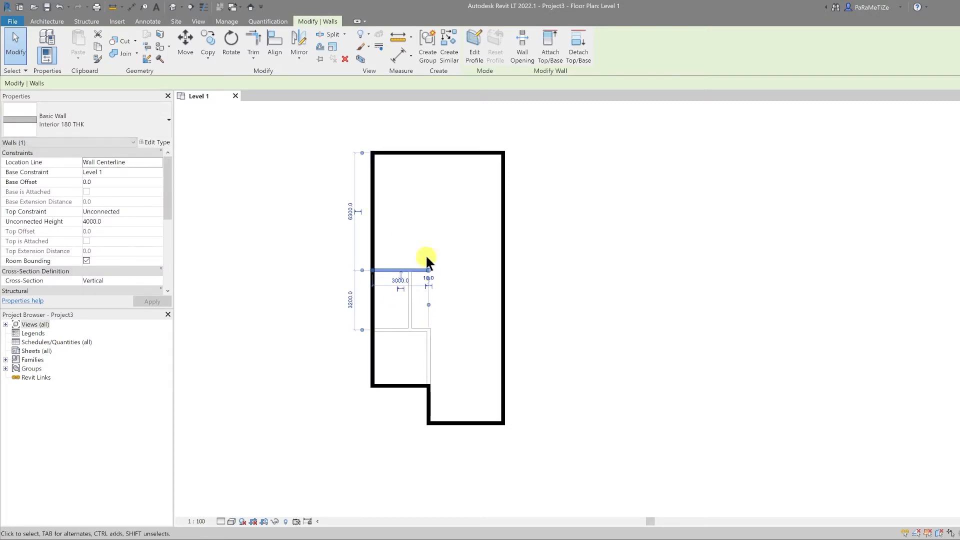
pyautogui.click(450, 53)
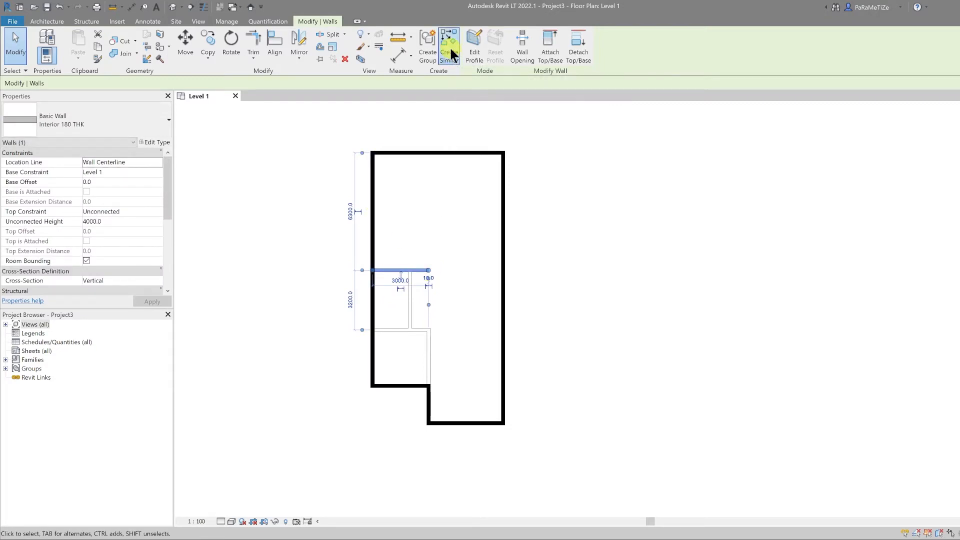
pyautogui.click(428, 270)
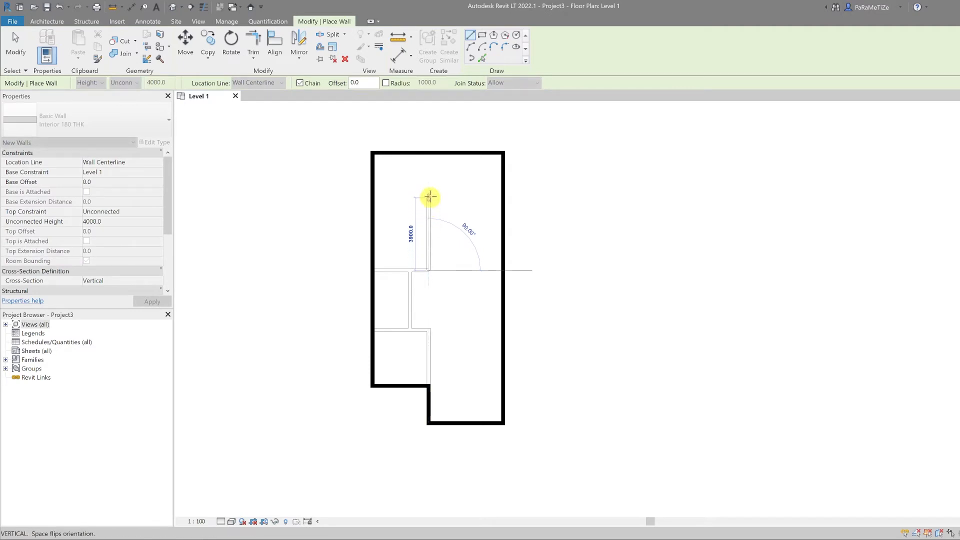
pyautogui.click(429, 156)
pyautogui.press('Escape')
pyautogui.press('Escape')
pyautogui.press('Escape')
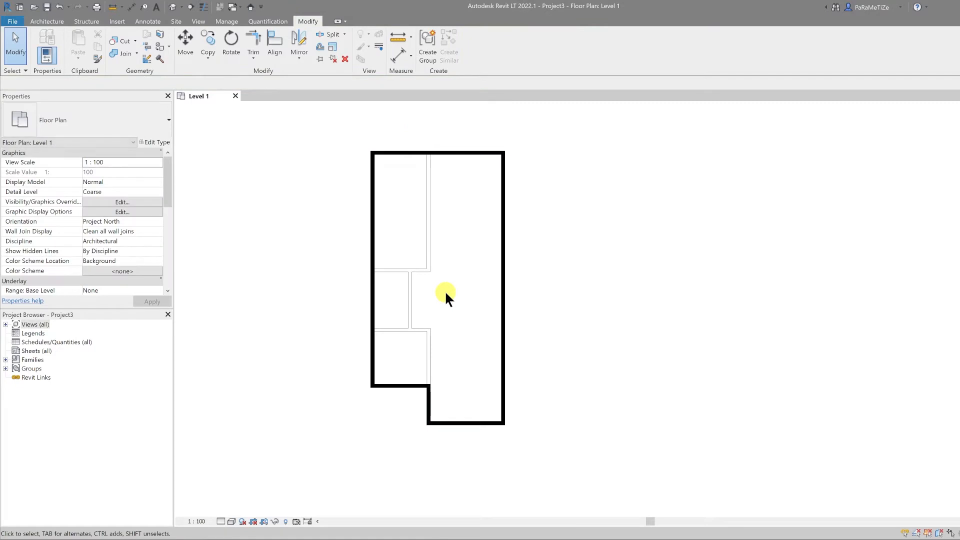
# - Align the right face of the upper vertical interior wall with that of the lower vertical interior wall
pyautogui.click(276, 46)
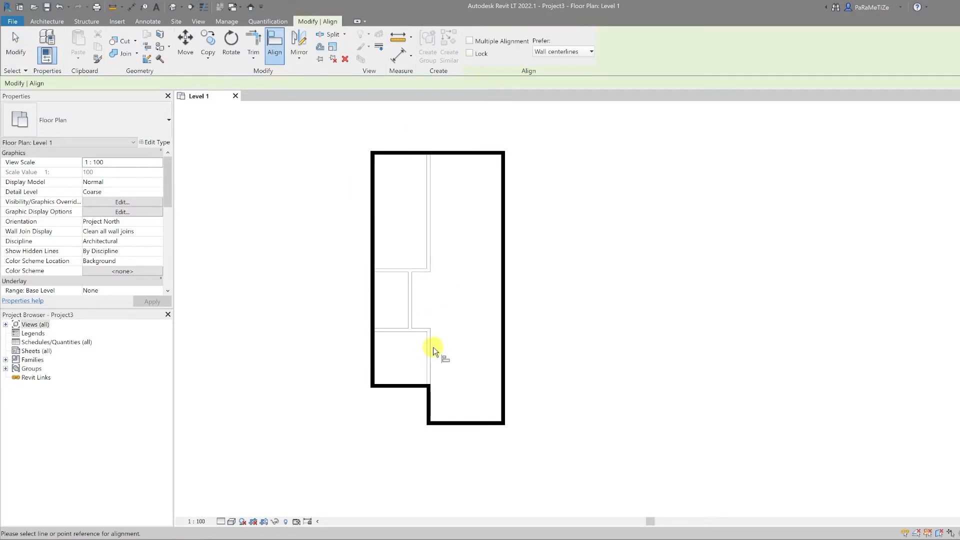
pyautogui.click(430, 248)
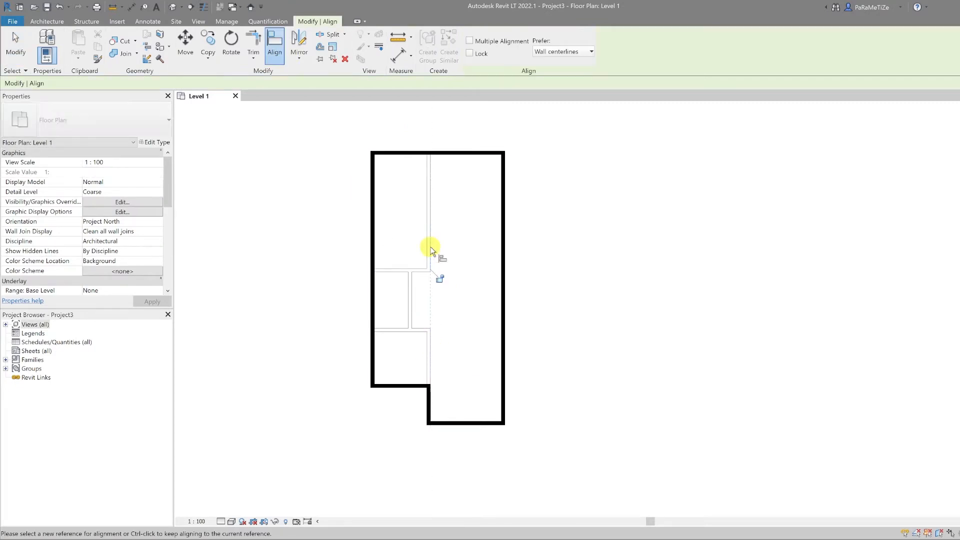
pyautogui.press('Escape')
pyautogui.press('Escape')
# - Draw a vertical Interior 180 THK wall about 2500 mm long right of the upper vertical wall and connect its upper end to it, about 1000 mm across
pyautogui.click(47, 21)
pyautogui.click(44, 54)
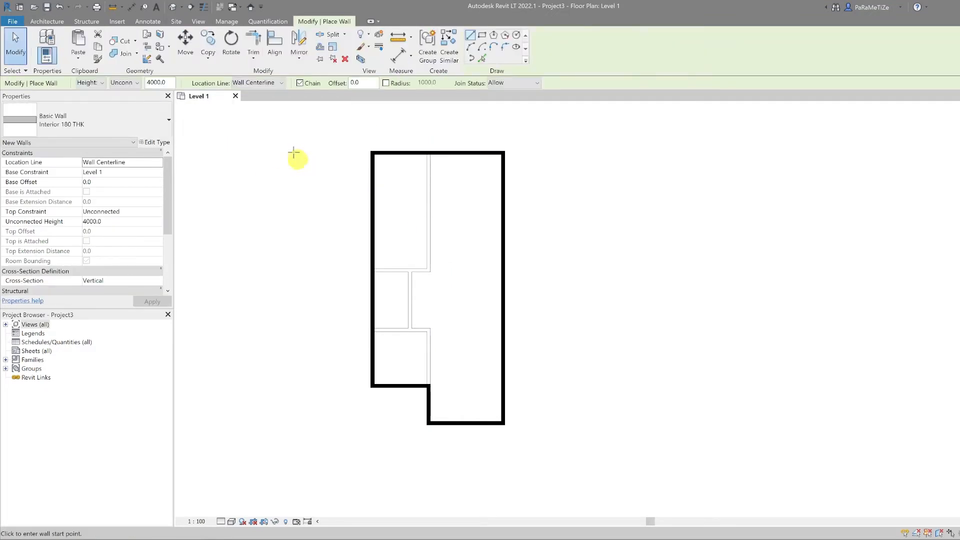
pyautogui.click(446, 270)
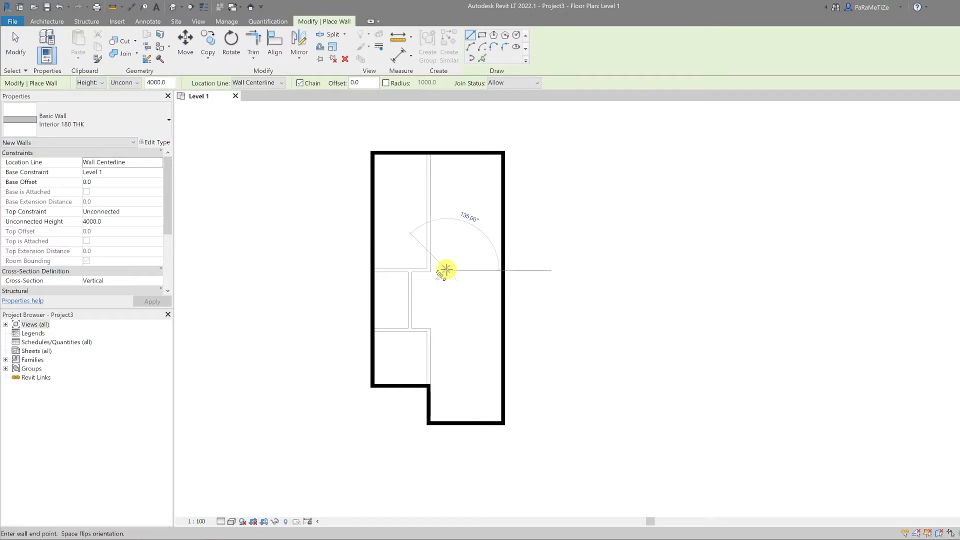
pyautogui.click(447, 222)
pyautogui.click(433, 223)
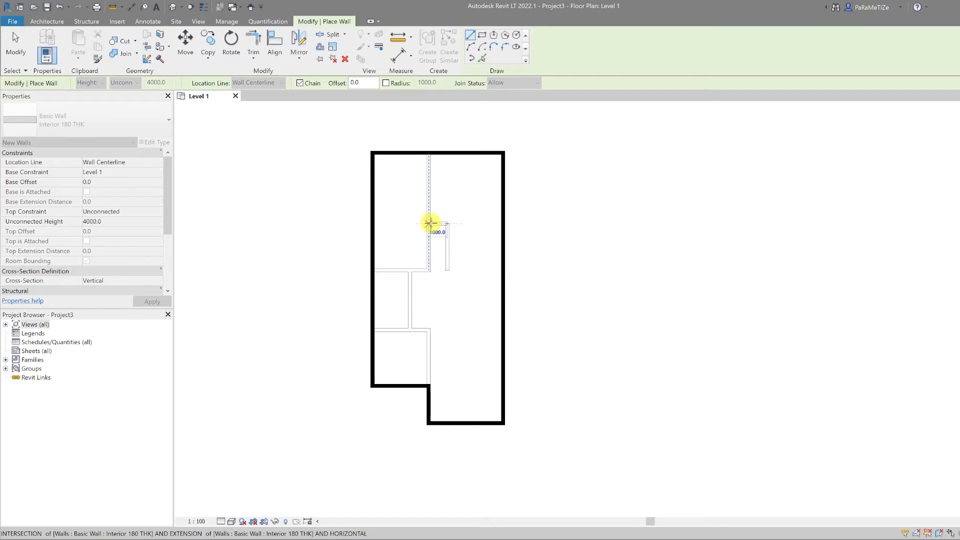
pyautogui.press('Escape')
pyautogui.press('Escape')
# - Set the face-to-face distance between the short vertical wall and the upper vertical interior wall to 1000 mm
pyautogui.scroll(4, 443, 253)
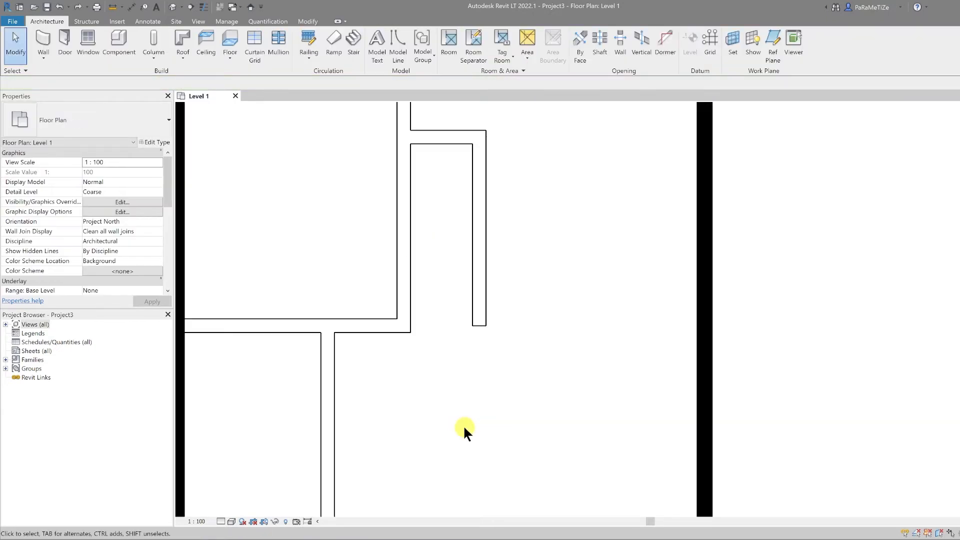
pyautogui.click(473, 278)
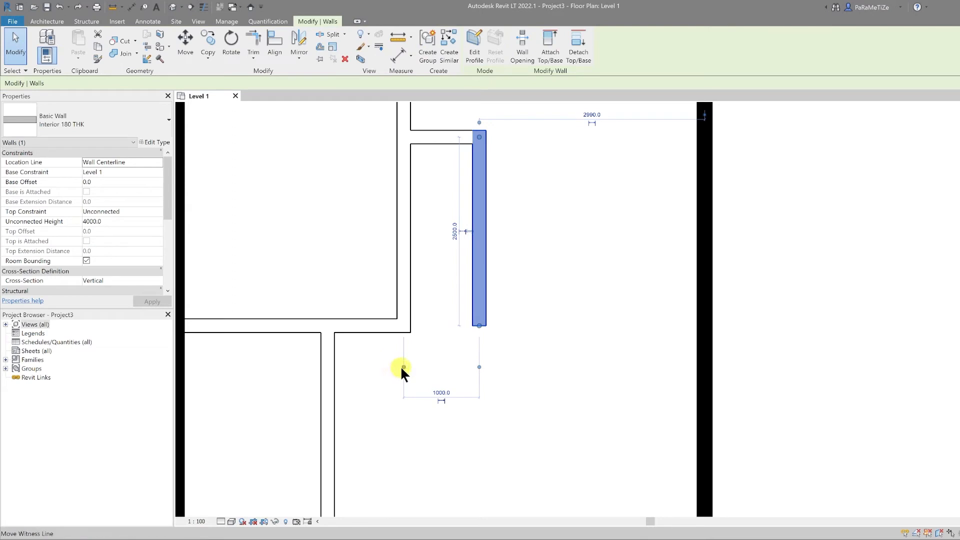
pyautogui.moveTo(401, 364); pyautogui.dragTo(411, 319)
pyautogui.moveTo(481, 371); pyautogui.dragTo(470, 319)
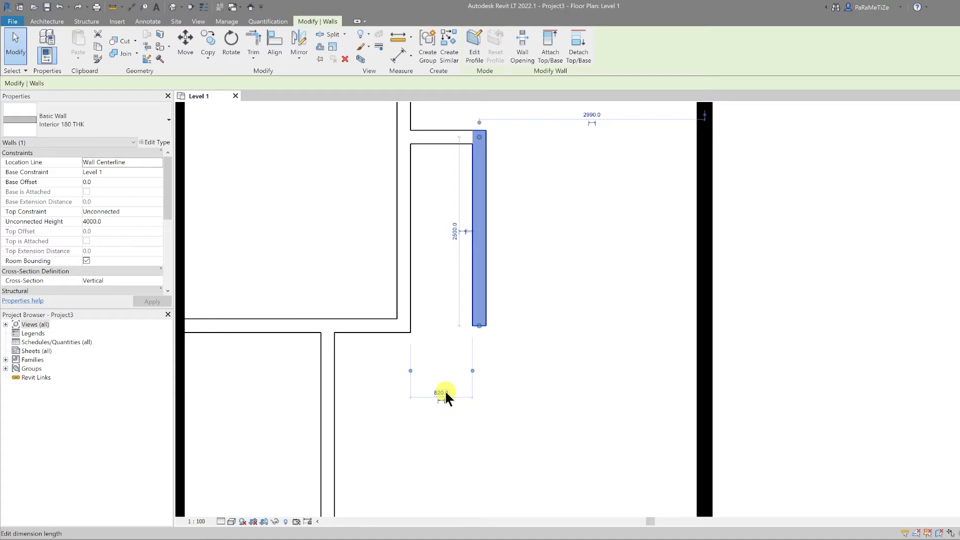
pyautogui.click(445, 392)
pyautogui.write('100')
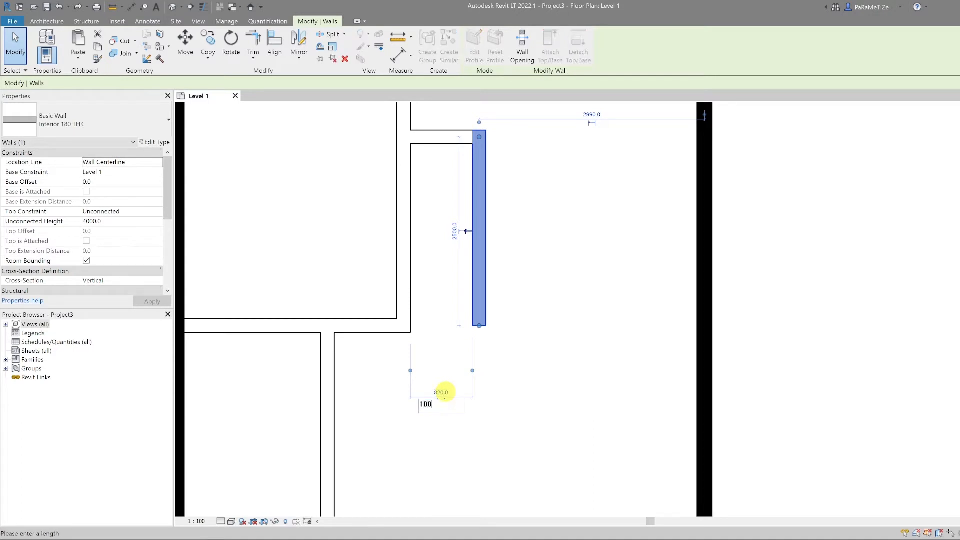
pyautogui.write('0')
pyautogui.press('Return')
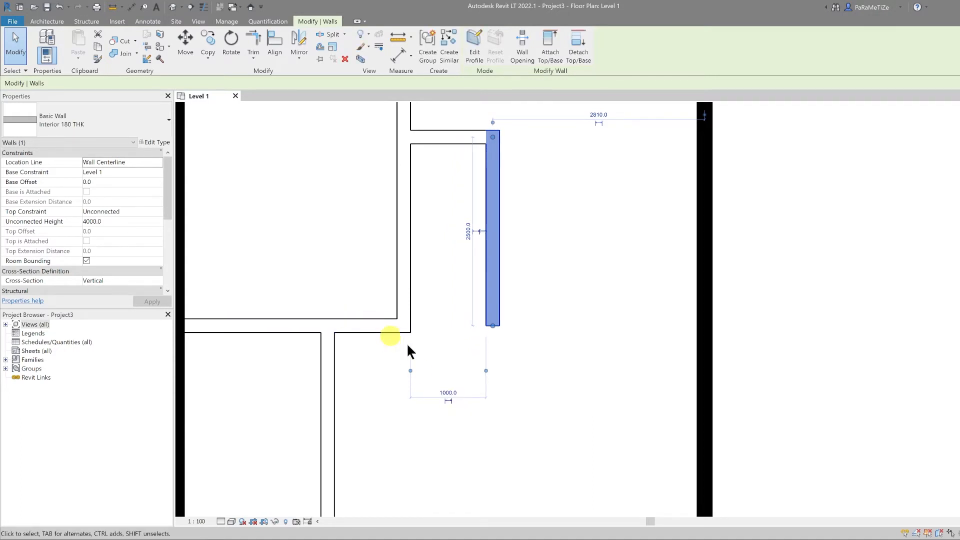
pyautogui.click(445, 357)
# - Measure the clear distance from the middle vertical wall to the inner face of the lower vertical interior wall
pyautogui.scroll(-4, 445, 355)
pyautogui.moveTo(394, 366); pyautogui.dragTo(387, 180, button='middle')
pyautogui.scroll(-1, 383, 328)
pyautogui.click(407, 319)
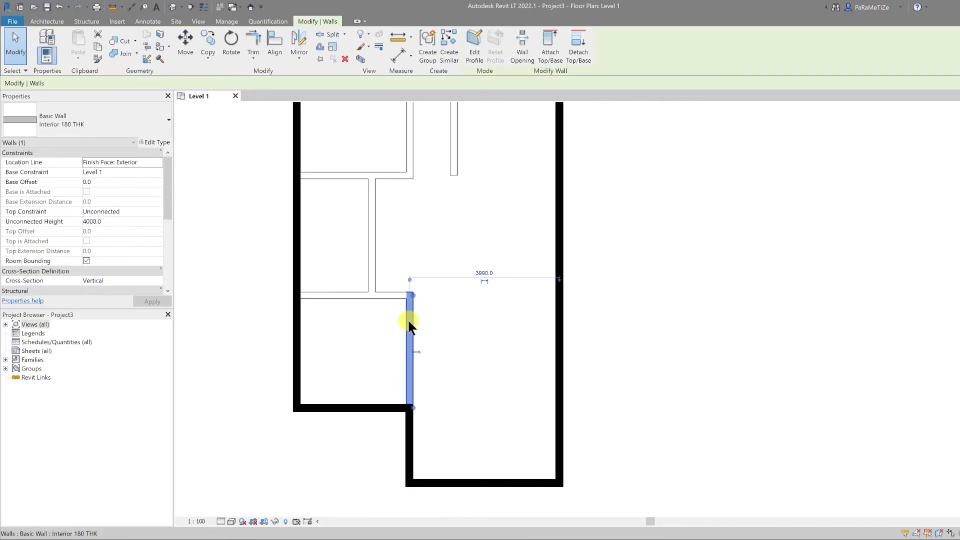
pyautogui.moveTo(560, 282); pyautogui.dragTo(404, 305)
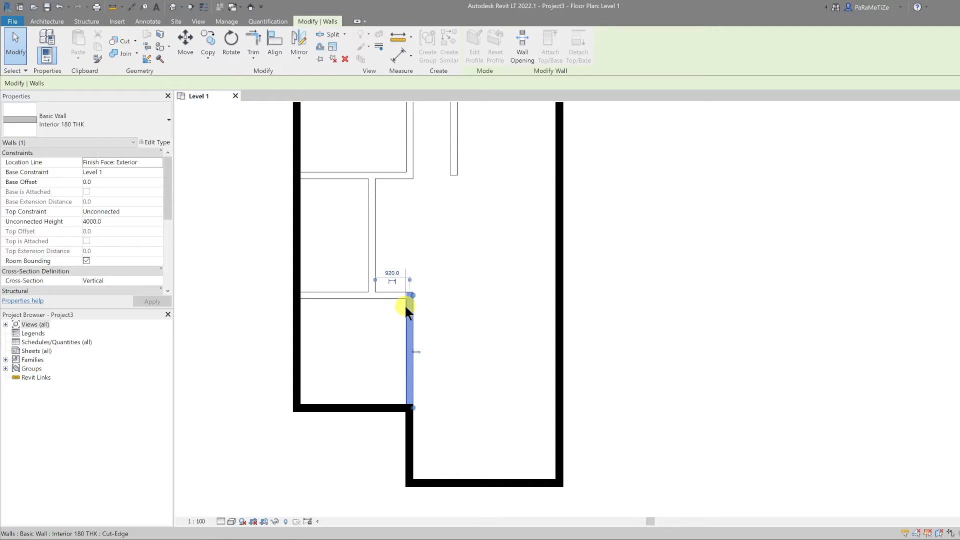
pyautogui.scroll(-3, 439, 277)
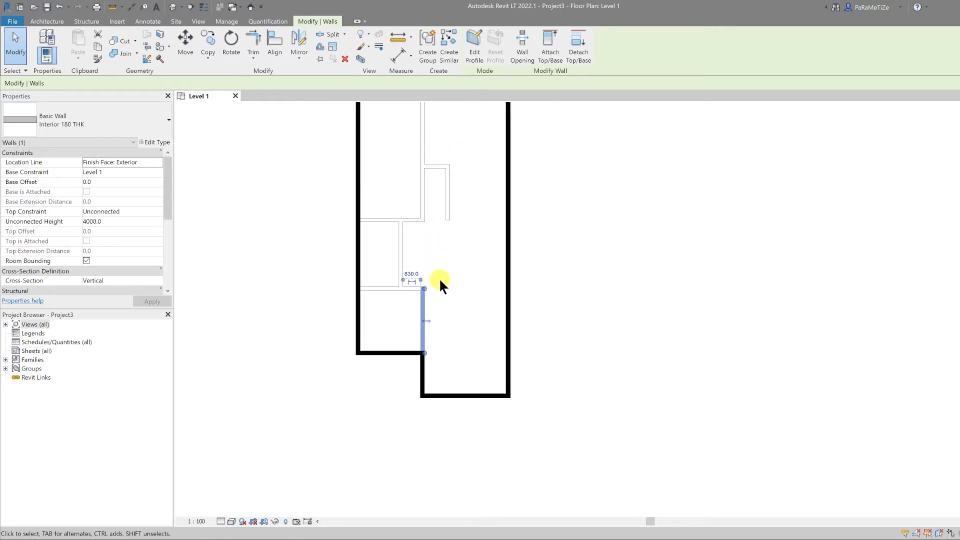
# - Move the notch's vertical exterior wall, the lower and upper vertical interior walls and the short vertical wall 170 mm to the right
pyautogui.keyDown('ctrl'); pyautogui.click(424, 361); pyautogui.keyUp('ctrl')
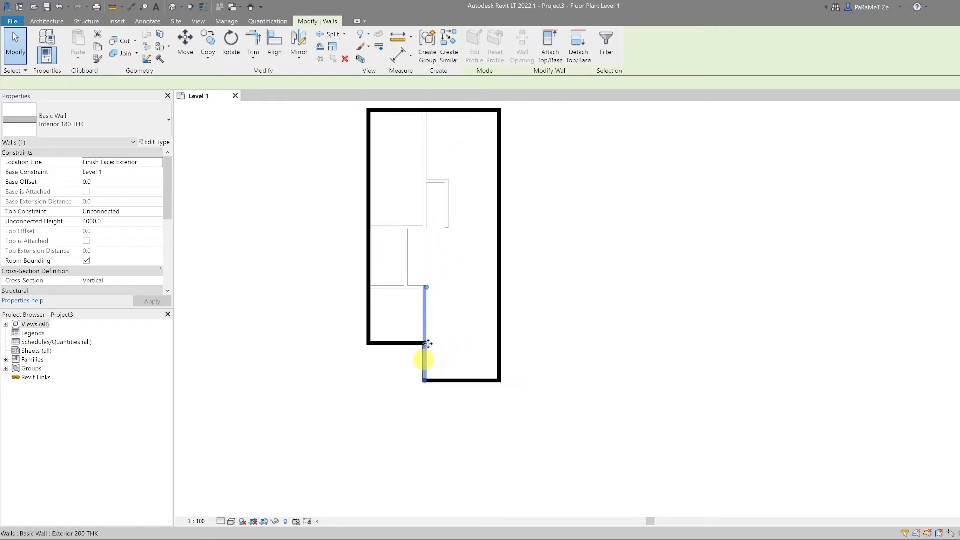
pyautogui.keyDown('ctrl'); pyautogui.click(425, 206); pyautogui.keyUp('ctrl')
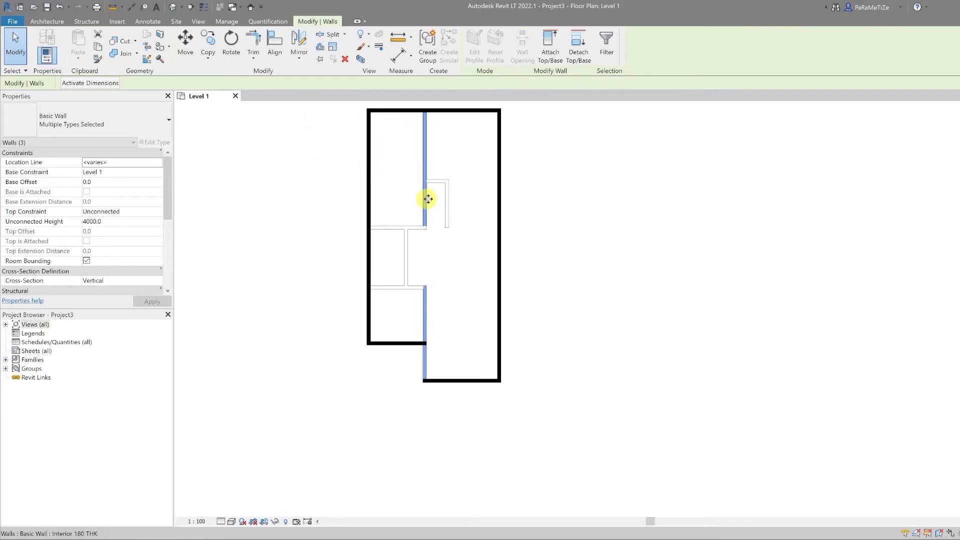
pyautogui.keyDown('ctrl'); pyautogui.click(447, 200); pyautogui.keyUp('ctrl')
pyautogui.scroll(1, 444, 235)
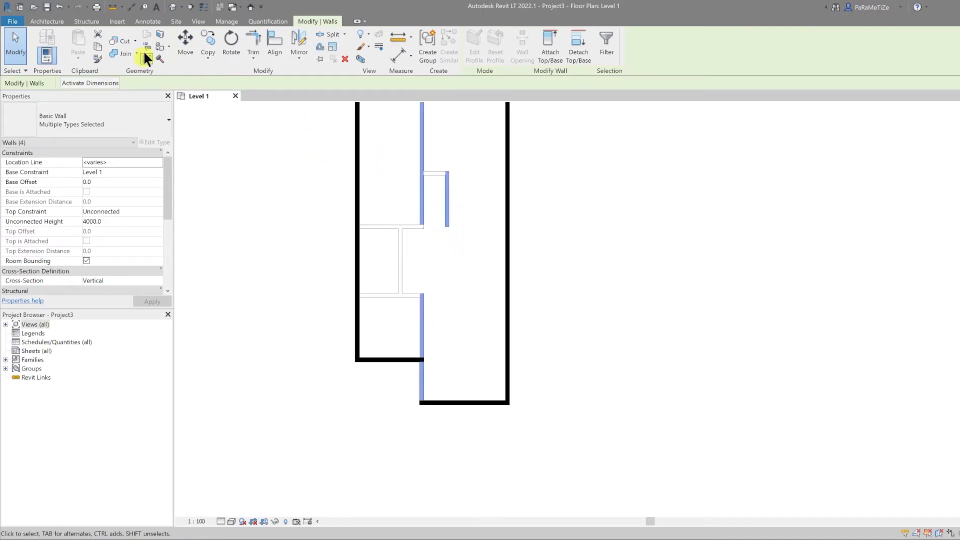
pyautogui.click(184, 45)
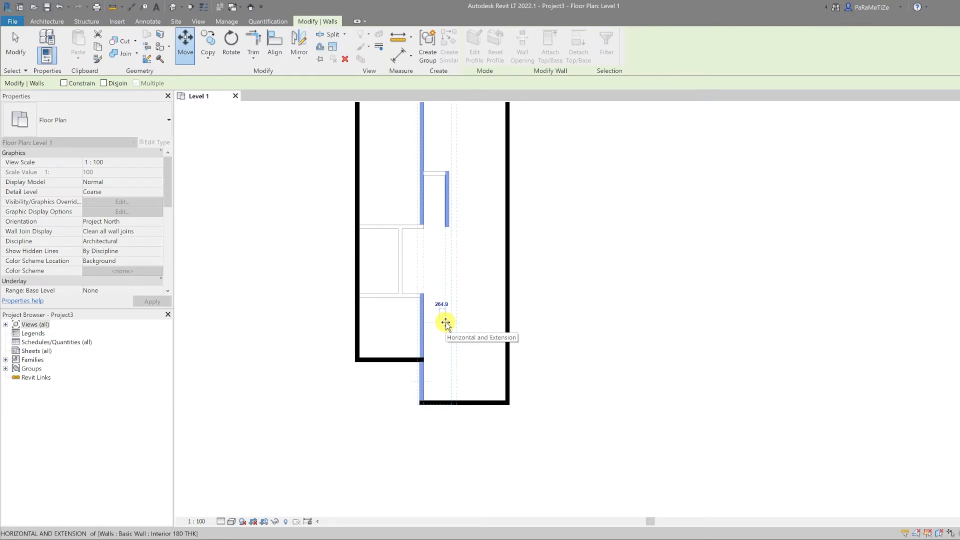
pyautogui.click(445, 323)
pyautogui.write('170')
pyautogui.press('Return')
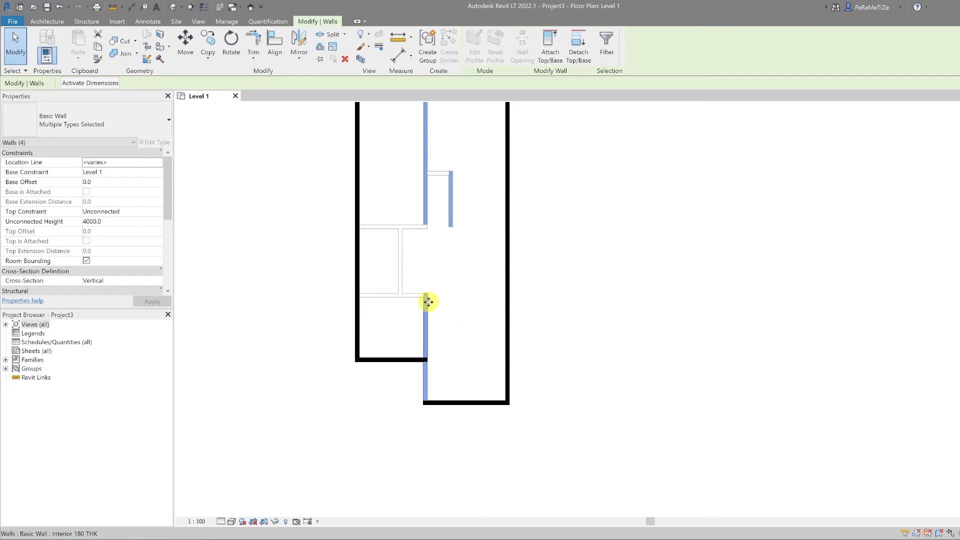
pyautogui.click(447, 293)
# - Check the clear distances from the lower vertical interior wall to the middle wall and around the short vertical wall
pyautogui.click(425, 318)
pyautogui.scroll(4, 401, 308)
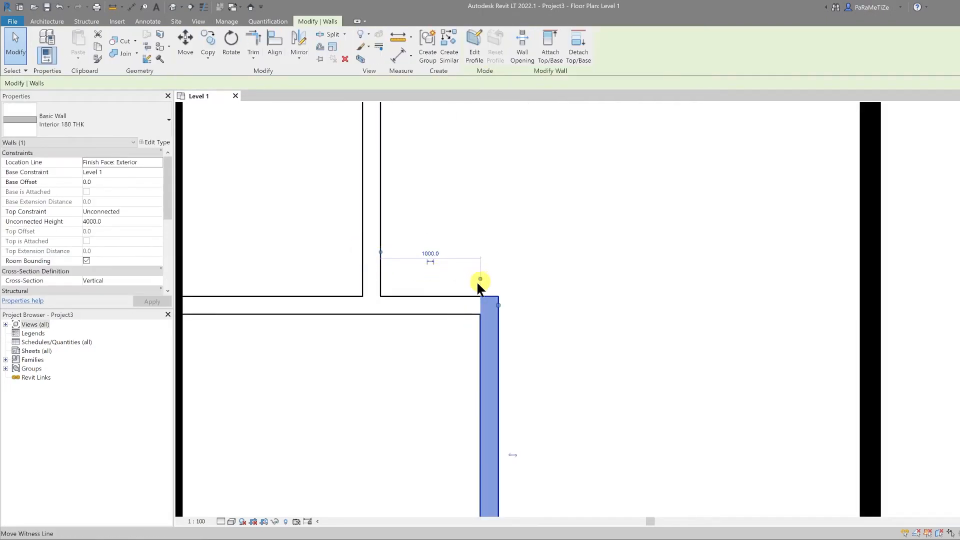
pyautogui.scroll(-4, 435, 301)
pyautogui.scroll(2, 420, 202)
pyautogui.click(435, 216)
pyautogui.moveTo(438, 215); pyautogui.dragTo(379, 263, button='middle')
pyautogui.click(450, 267)
pyautogui.scroll(-1, 449, 266)
pyautogui.press('Escape')
# - Draw a horizontal Interior 180 THK wall from just below the short vertical wall to the right exterior wall
pyautogui.click(47, 39)
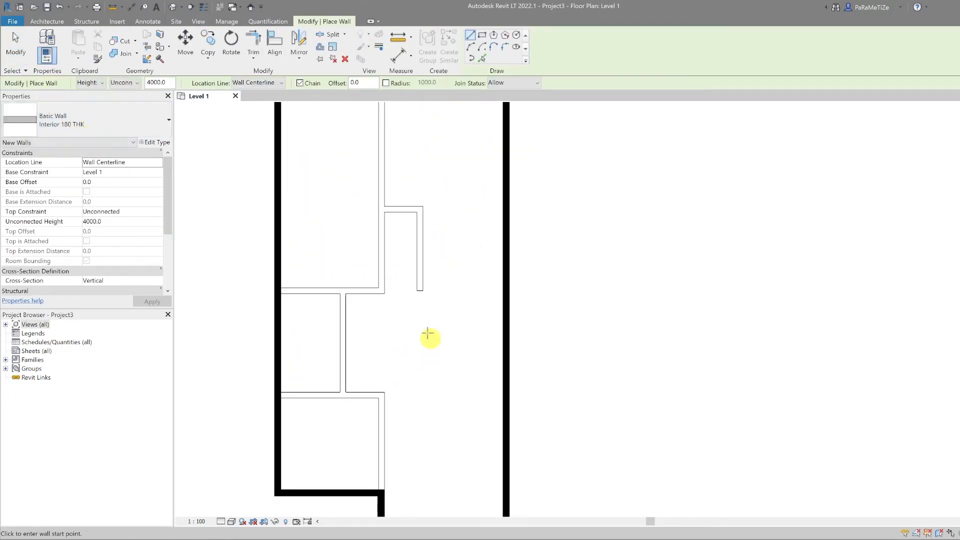
pyautogui.click(421, 319)
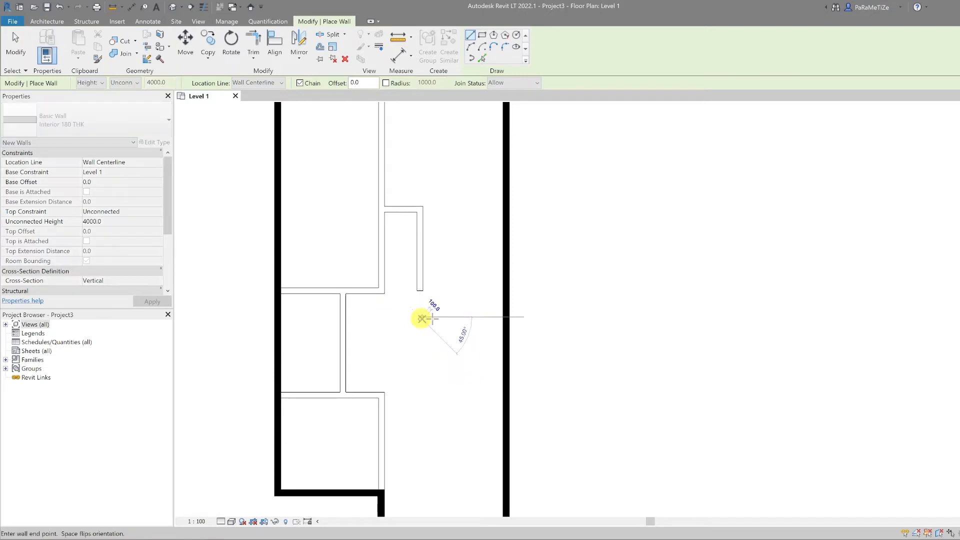
pyautogui.click(501, 316)
pyautogui.press('Escape')
pyautogui.press('Escape')
pyautogui.scroll(1, 403, 316)
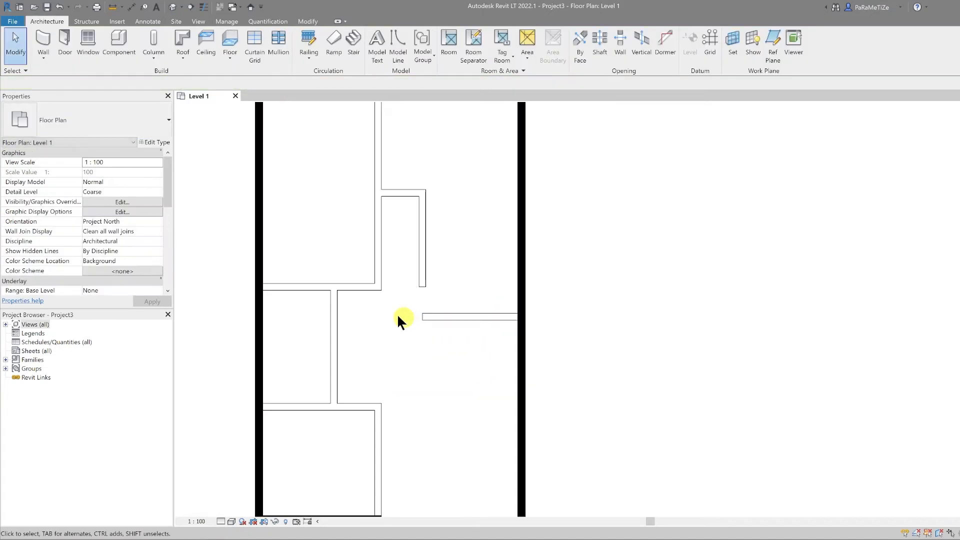
# - Set the new lower horizontal interior wall 1000 mm clear below the lower face of the left horizontal wall above it
pyautogui.click(435, 318)
pyautogui.scroll(2, 401, 320)
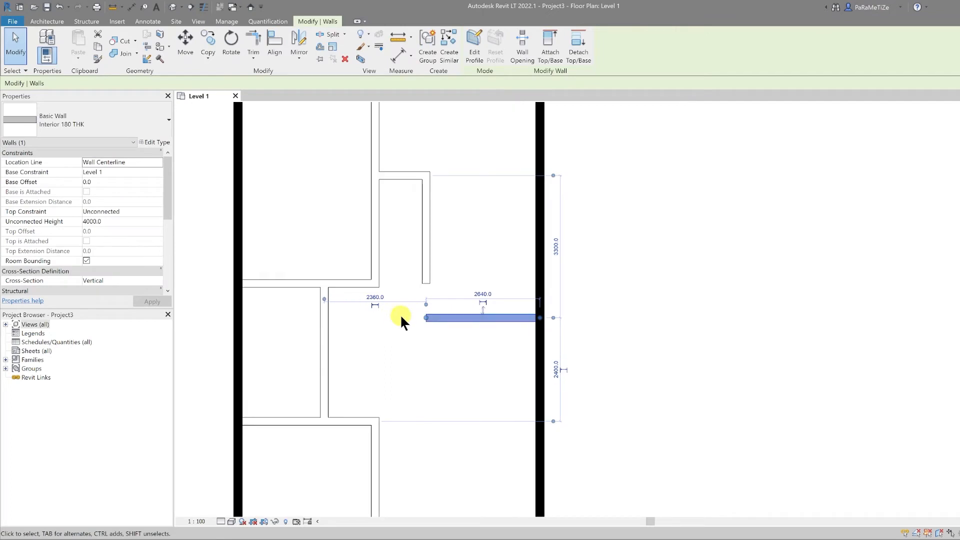
pyautogui.moveTo(578, 155); pyautogui.dragTo(356, 285)
pyautogui.moveTo(571, 316); pyautogui.dragTo(538, 314)
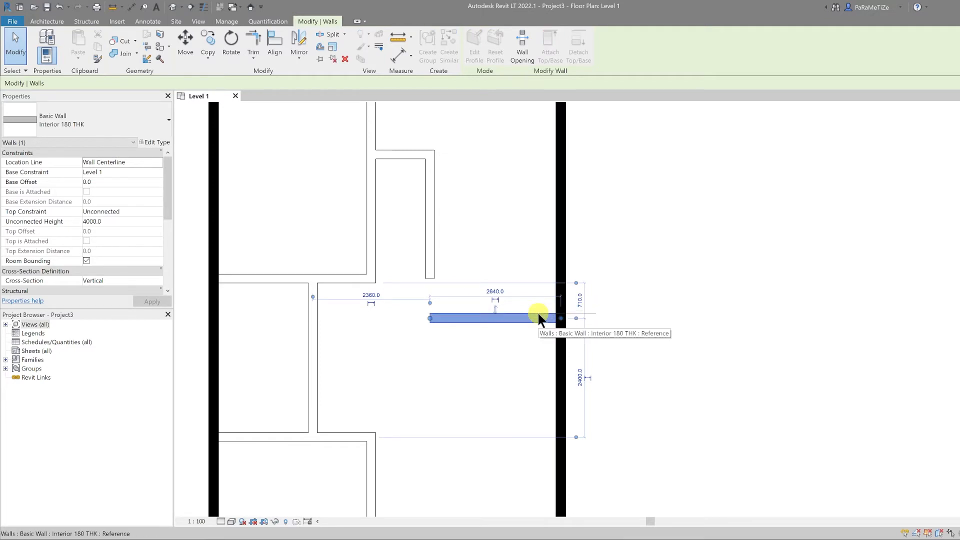
pyautogui.click(579, 300)
pyautogui.write('100')
pyautogui.press('Return')
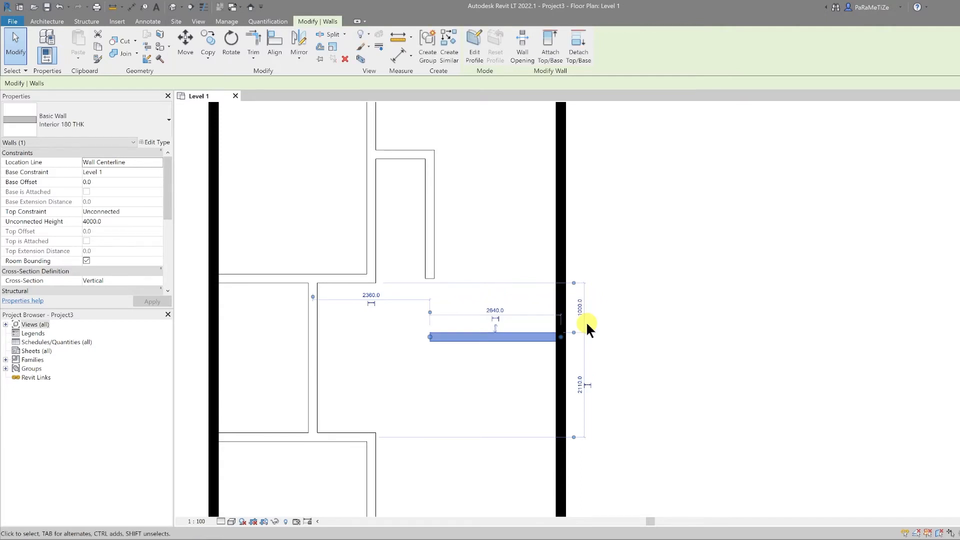
pyautogui.press('Escape')
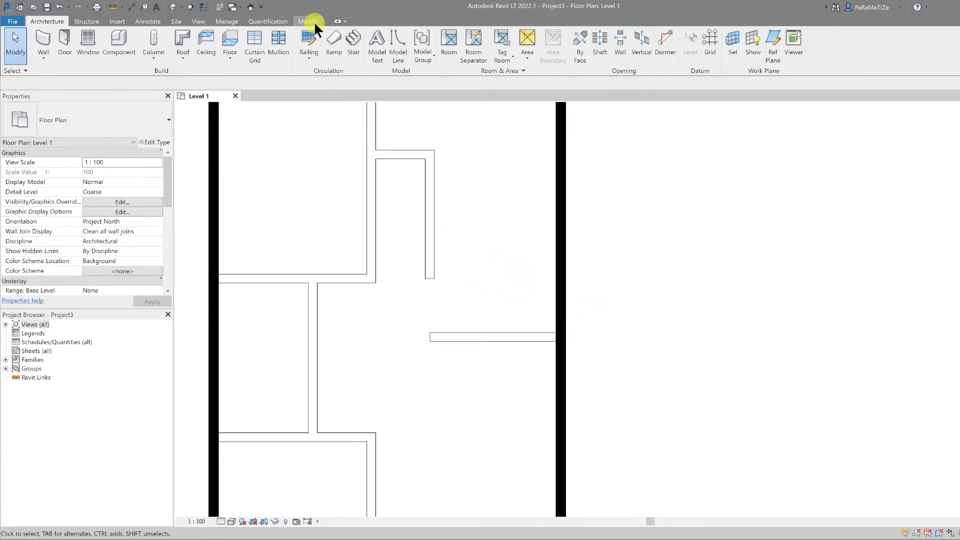
# - Trim the lower horizontal wall and the short vertical wall above it to meet in a corner
pyautogui.click(309, 22)
pyautogui.click(254, 43)
pyautogui.click(497, 332)
pyautogui.click(430, 264)
pyautogui.press('Escape')
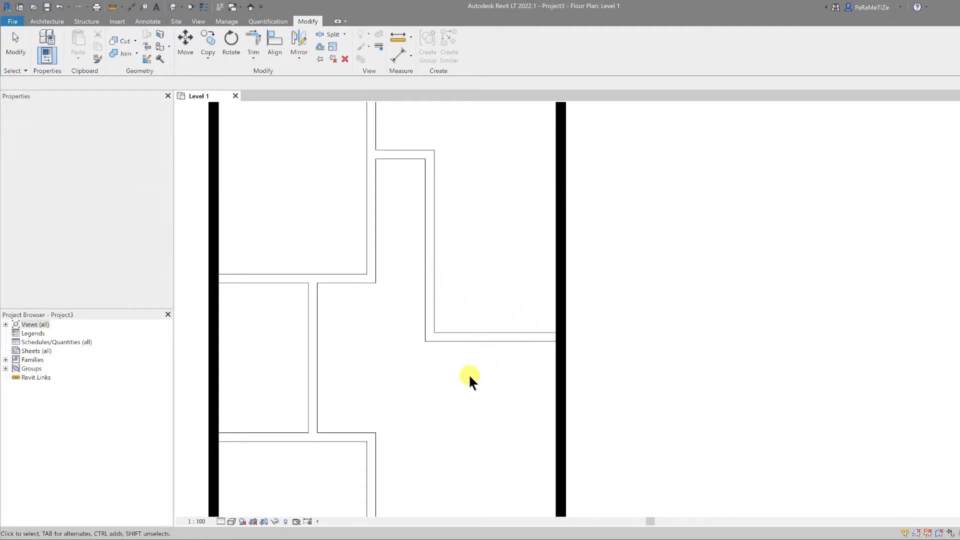
# - Copy the upper-left horizontal interior wall 3000 mm upward to divide the large left room
pyautogui.scroll(-3, 457, 330)
pyautogui.scroll(1, 386, 311)
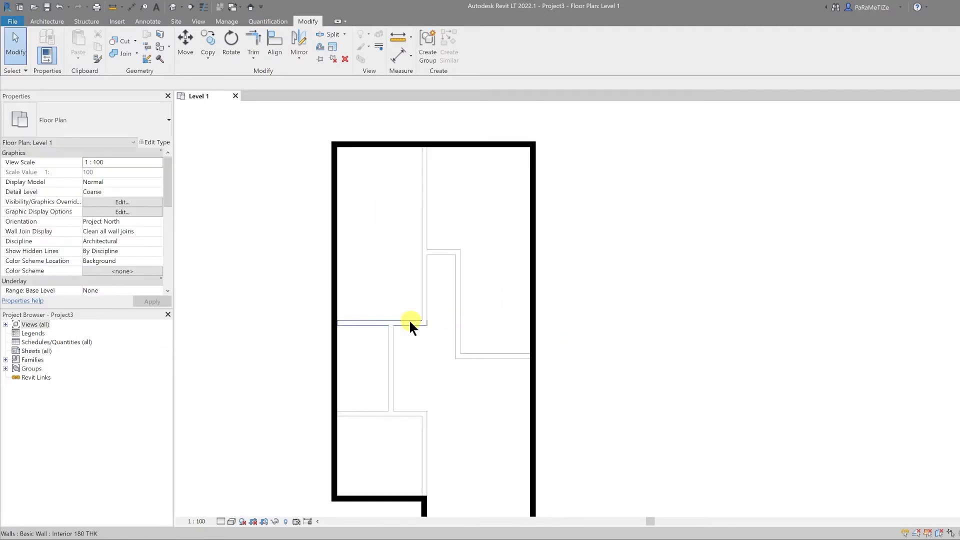
pyautogui.click(409, 321)
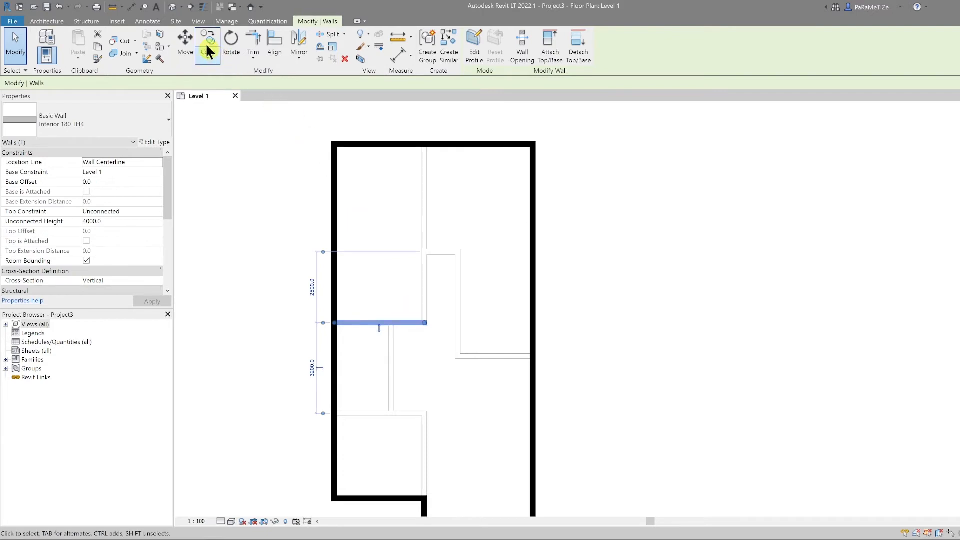
pyautogui.click(208, 47)
pyautogui.click(406, 324)
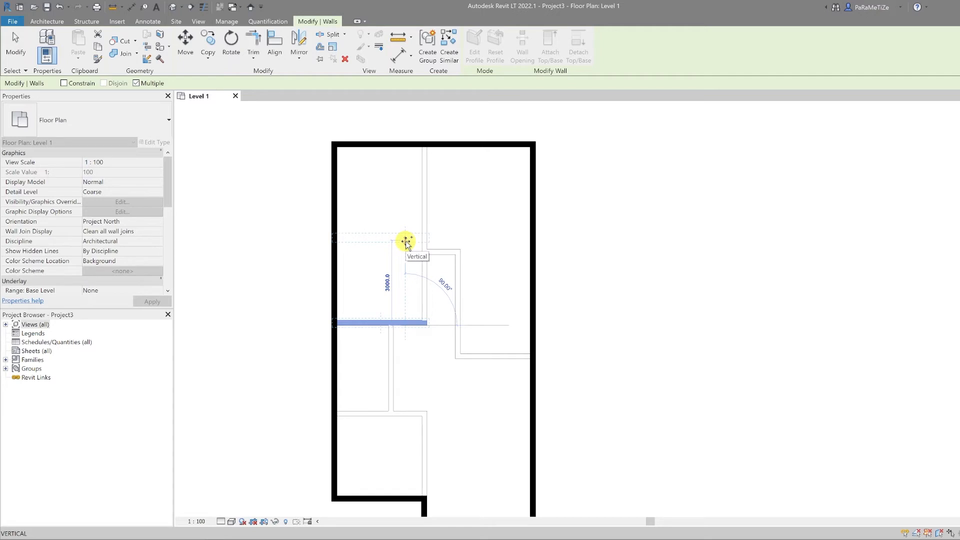
pyautogui.press('Escape')
pyautogui.scroll(-2, 444, 270)
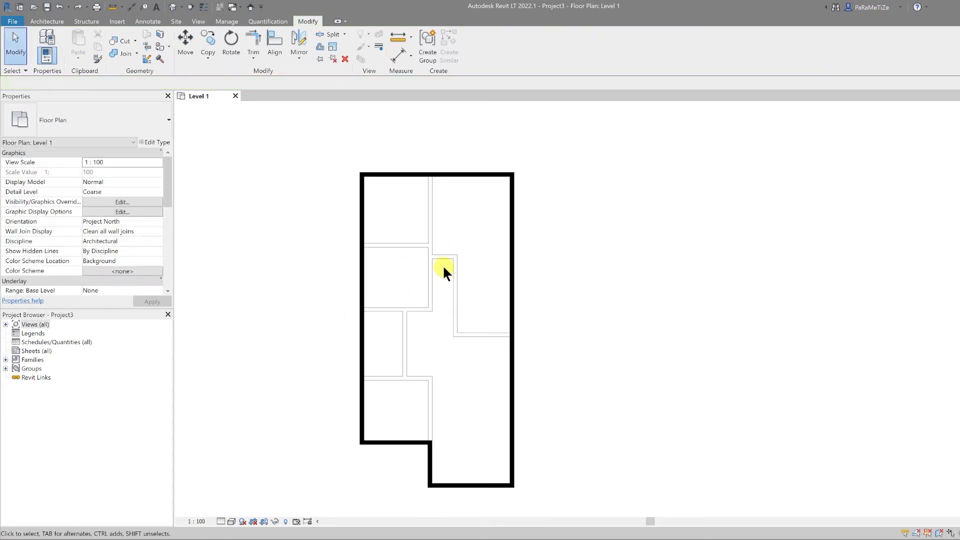
# - Nudge the short horizontal wall at the top of the corridor down to 3020 mm above the lower horizontal wall
pyautogui.click(440, 253)
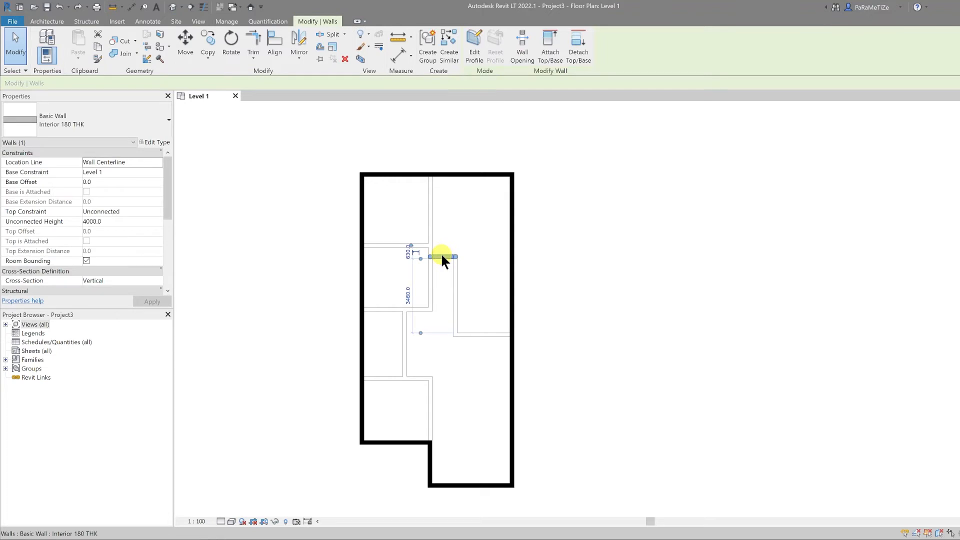
pyautogui.scroll(2, 434, 254)
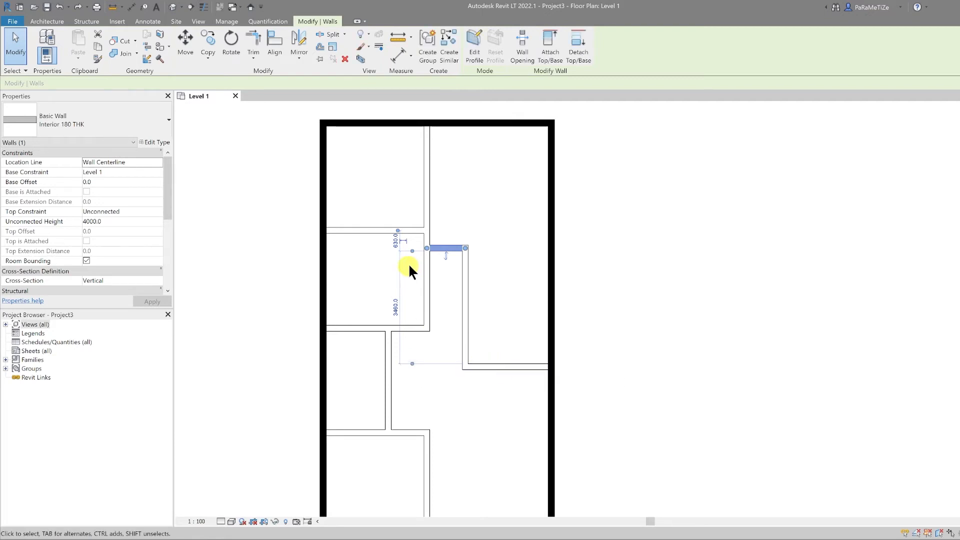
pyautogui.moveTo(420, 253); pyautogui.dragTo(429, 267)
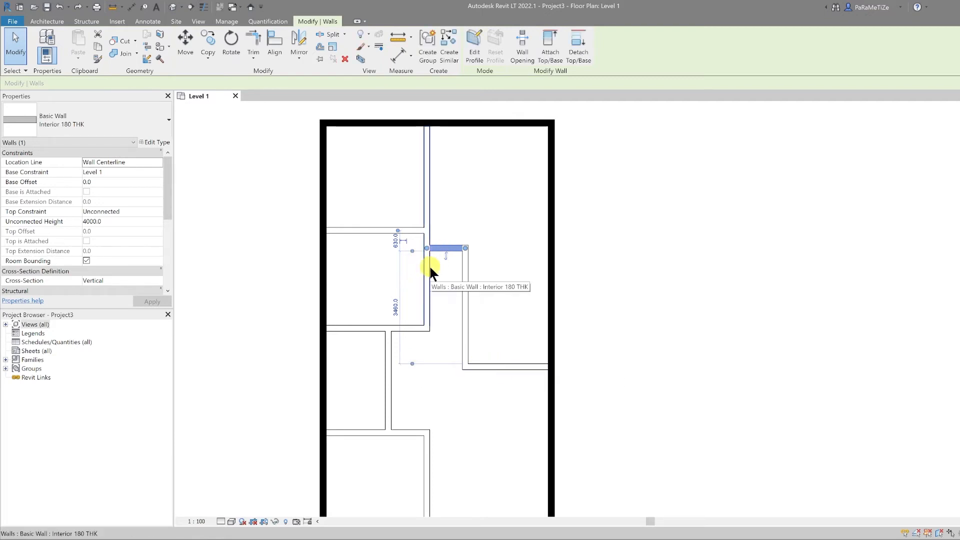
pyautogui.press('Down')
pyautogui.press('Down')
pyautogui.press('Down')
pyautogui.press('Down')
pyautogui.press('Down')
pyautogui.press('Down')
pyautogui.press('Down')
pyautogui.press('Down')
pyautogui.press('Down')
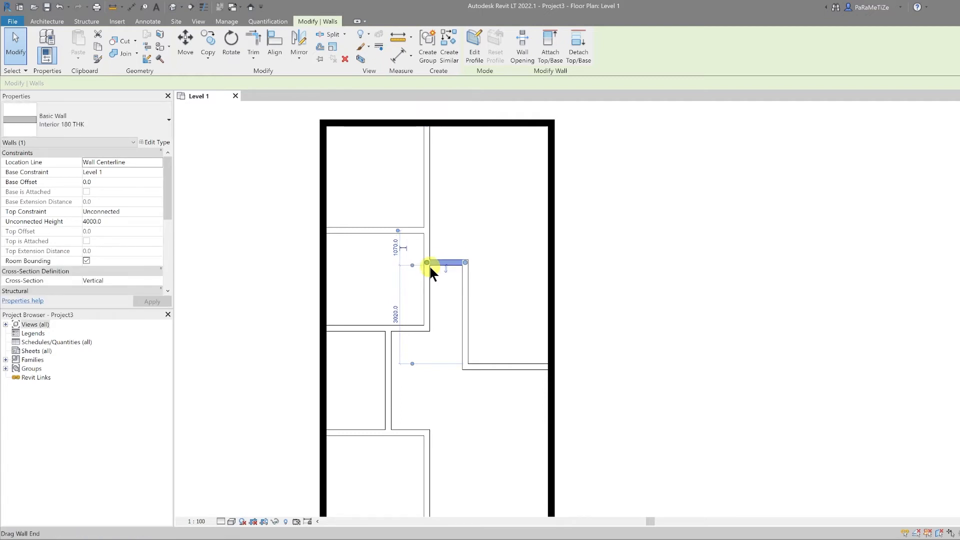
# - Move the short horizontal wall further down to leave 3000 mm clear above the lower horizontal wall
pyautogui.click(185, 42)
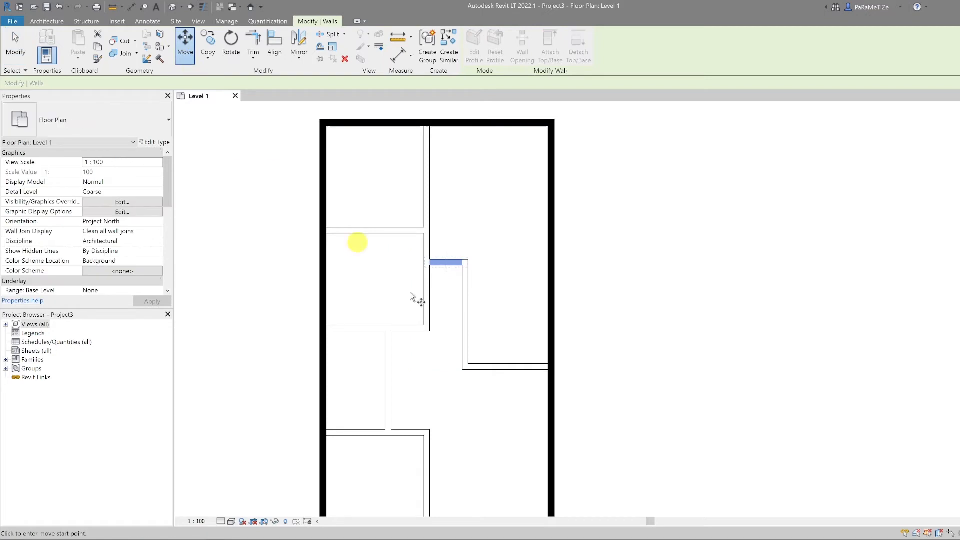
pyautogui.click(450, 304)
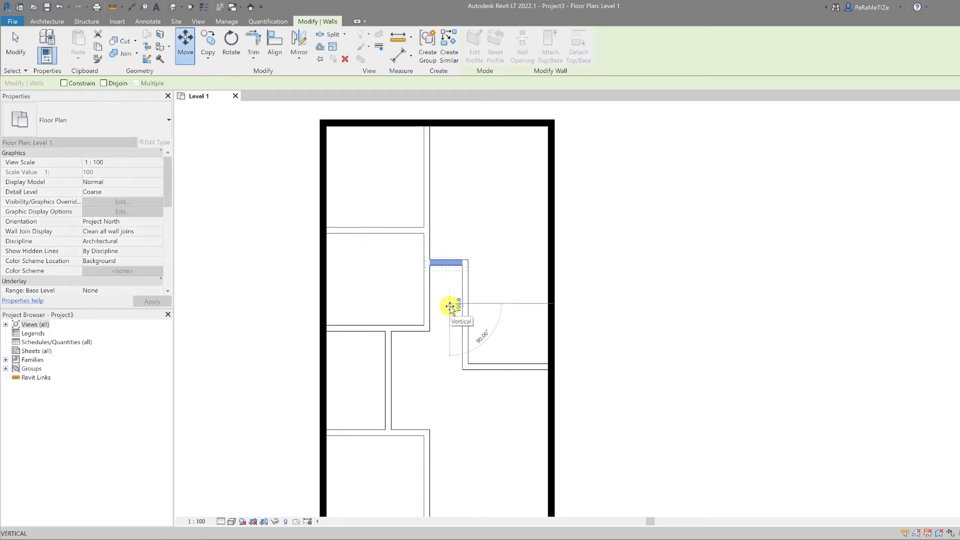
pyautogui.press('Escape')
pyautogui.press('Escape')
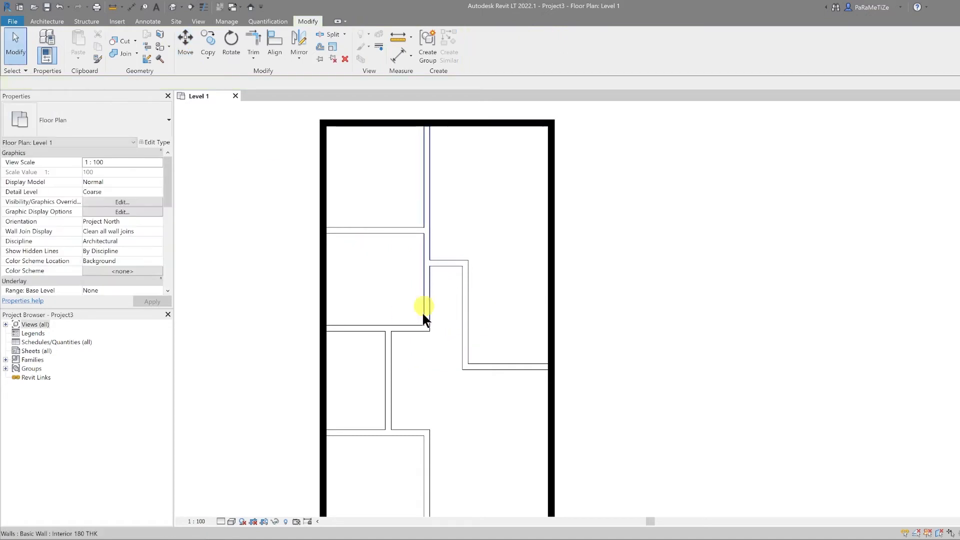
pyautogui.click(442, 263)
pyautogui.click(502, 316)
# - Set the inner face of the right exterior wall 3000 mm from the short vertical interior wall
pyautogui.scroll(-1, 503, 319)
pyautogui.moveTo(537, 440); pyautogui.dragTo(509, 352, button='middle')
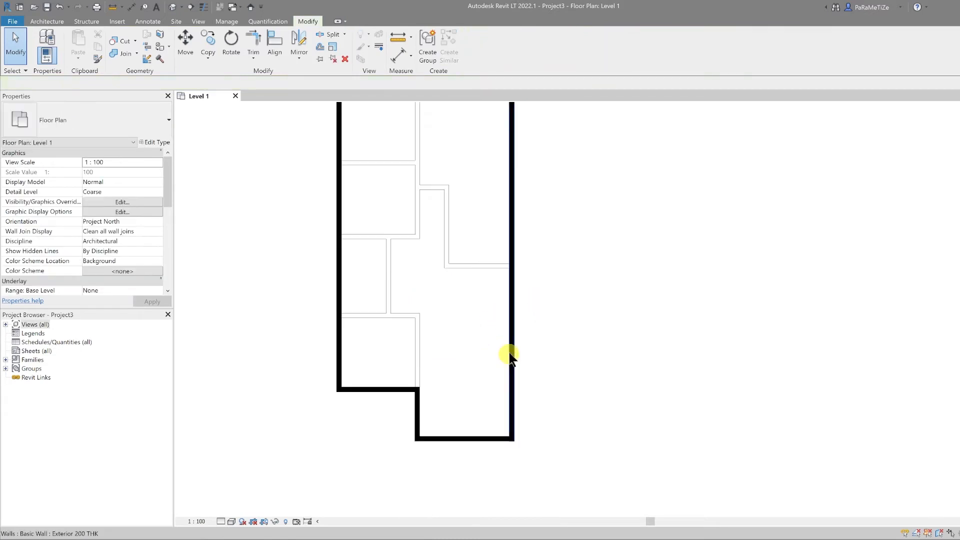
pyautogui.click(510, 235)
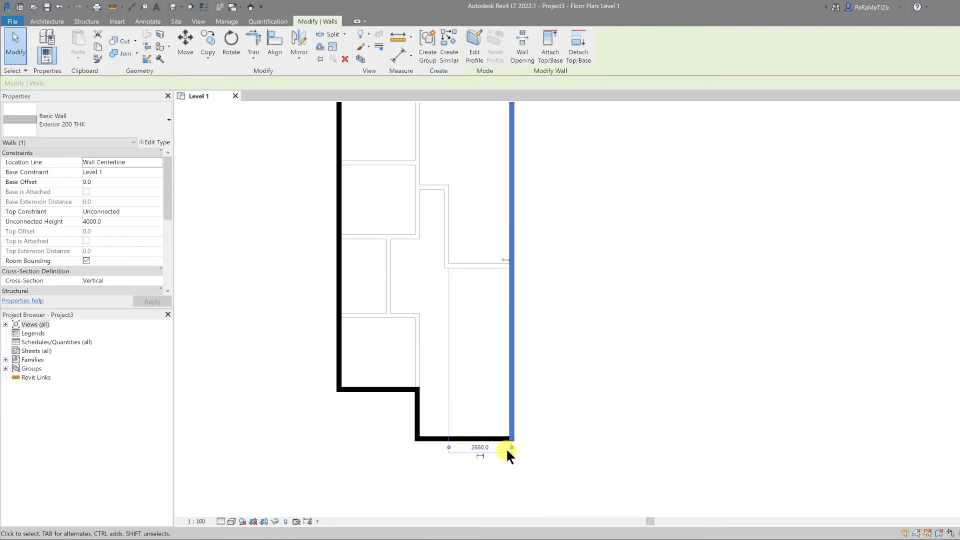
pyautogui.moveTo(510, 446); pyautogui.dragTo(508, 419)
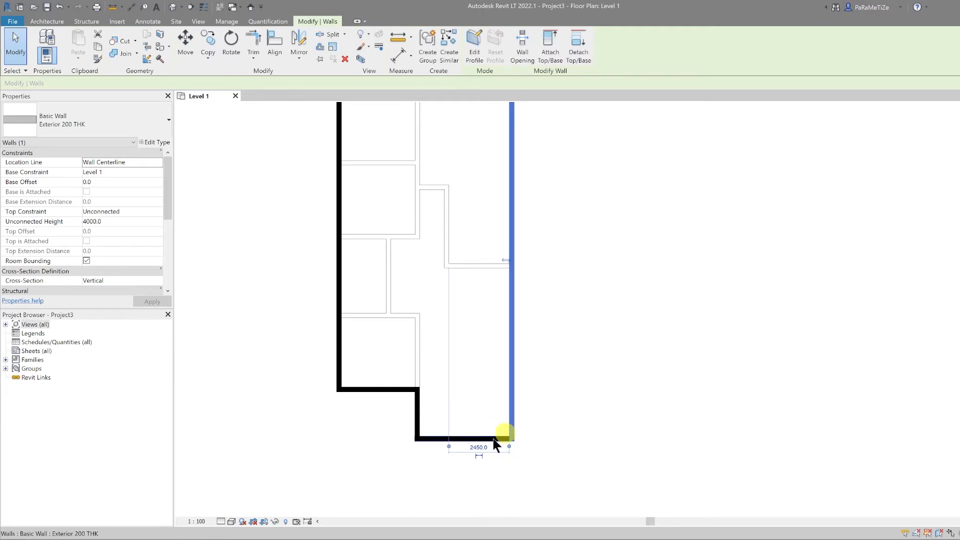
pyautogui.click(478, 449)
pyautogui.write('300')
pyautogui.press('Return')
pyautogui.press('Escape')
# - Extend the short horizontal wall at the top of the corridor to the right exterior wall
pyautogui.moveTo(462, 312); pyautogui.dragTo(447, 411, button='middle')
pyautogui.scroll(1, 460, 274)
pyautogui.scroll(1, 437, 333)
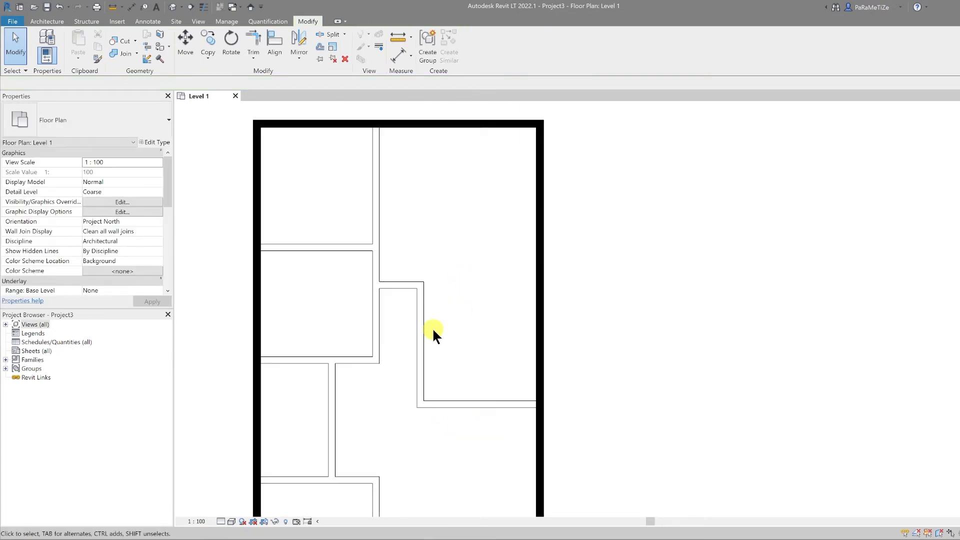
pyautogui.click(400, 285)
pyautogui.moveTo(420, 285); pyautogui.dragTo(535, 283)
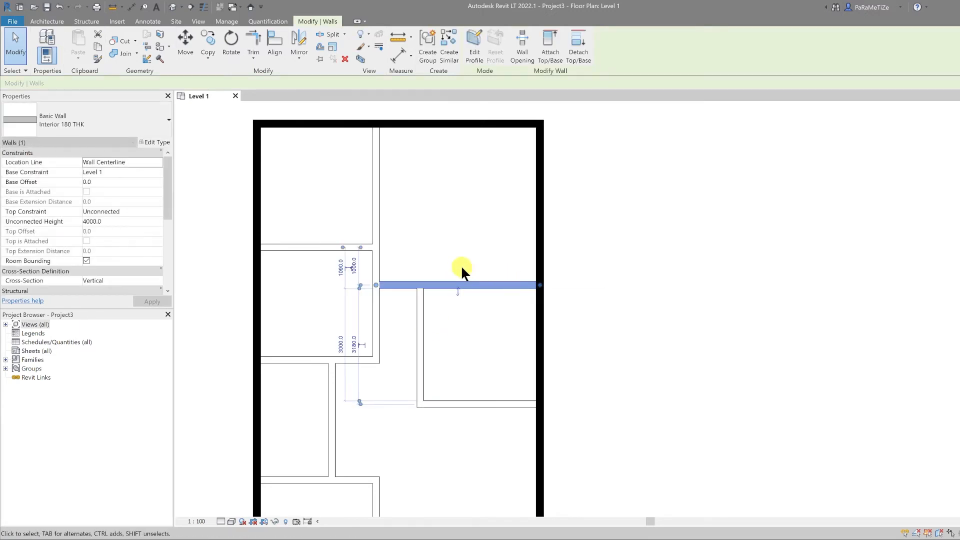
pyautogui.scroll(-3, 460, 265)
pyautogui.moveTo(461, 266); pyautogui.dragTo(540, 208, button='middle')
pyautogui.press('Escape')
# - Draw a horizontal Interior 180 THK wall from the midpoint of the small rooms' vertical wall to the left exterior wall
pyautogui.scroll(1, 442, 284)
pyautogui.click(436, 268)
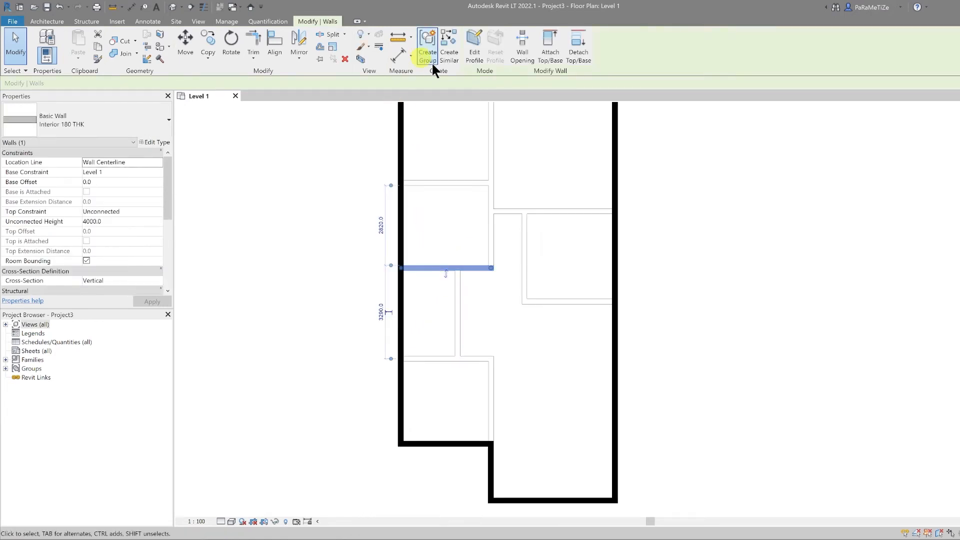
pyautogui.click(448, 54)
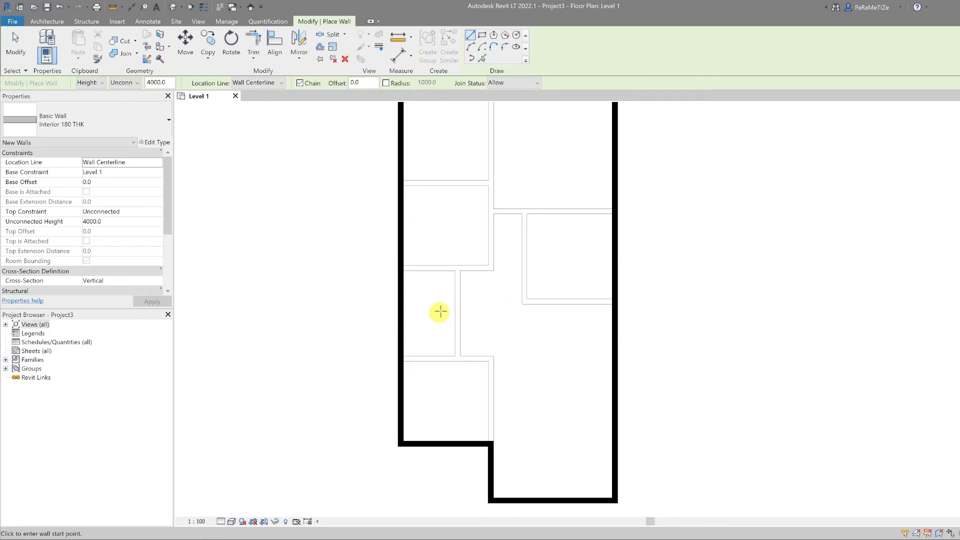
pyautogui.click(457, 314)
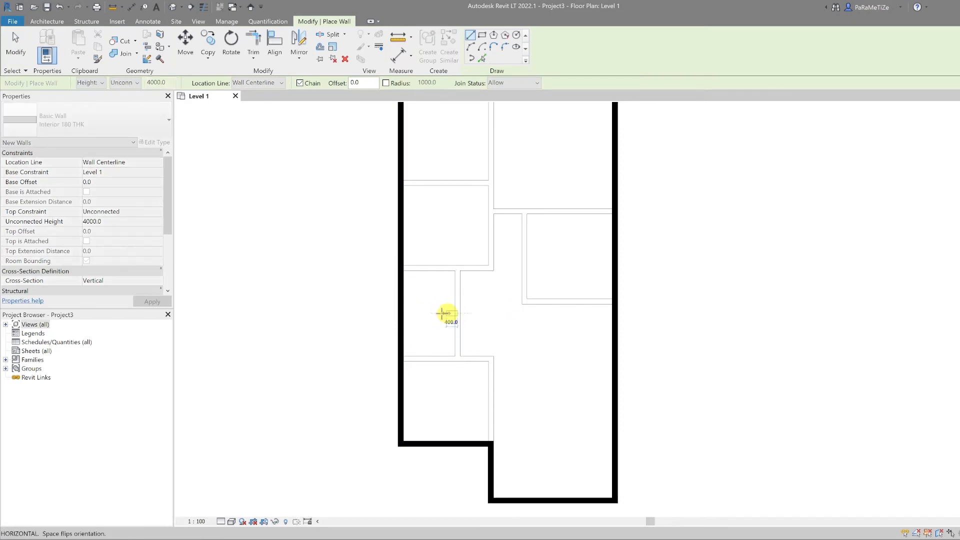
pyautogui.click(403, 314)
pyautogui.press('Escape')
pyautogui.moveTo(509, 281); pyautogui.dragTo(462, 366, button='middle')
pyautogui.press('Escape')
pyautogui.moveTo(456, 326); pyautogui.dragTo(461, 258, button='middle')
pyautogui.moveTo(466, 354); pyautogui.dragTo(467, 328, button='middle')
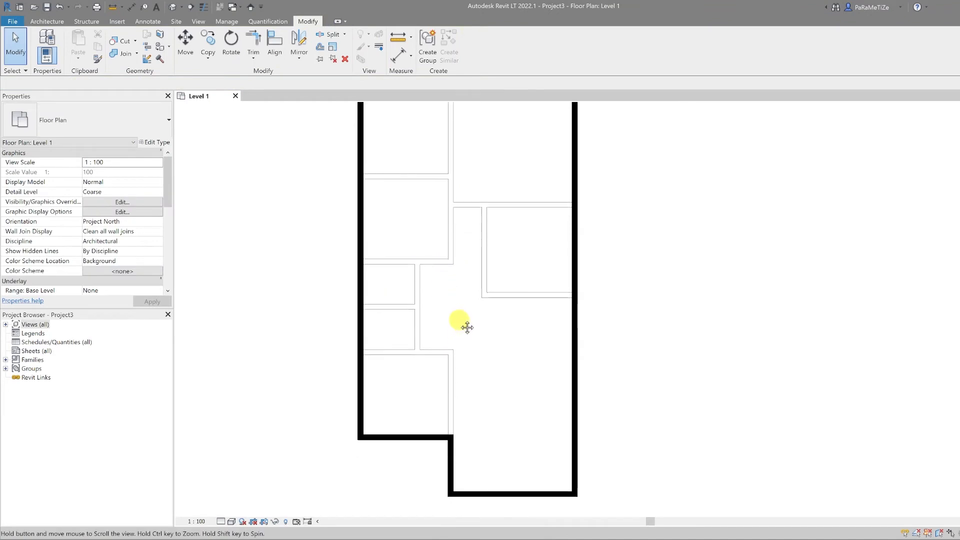
# - Check the clear width and height of the enclosed right room from its vertical and lower horizontal walls
pyautogui.moveTo(496, 418); pyautogui.dragTo(479, 403, button='middle')
pyautogui.scroll(1, 478, 390)
pyautogui.click(469, 230)
pyautogui.moveTo(499, 232); pyautogui.dragTo(488, 287, button='middle')
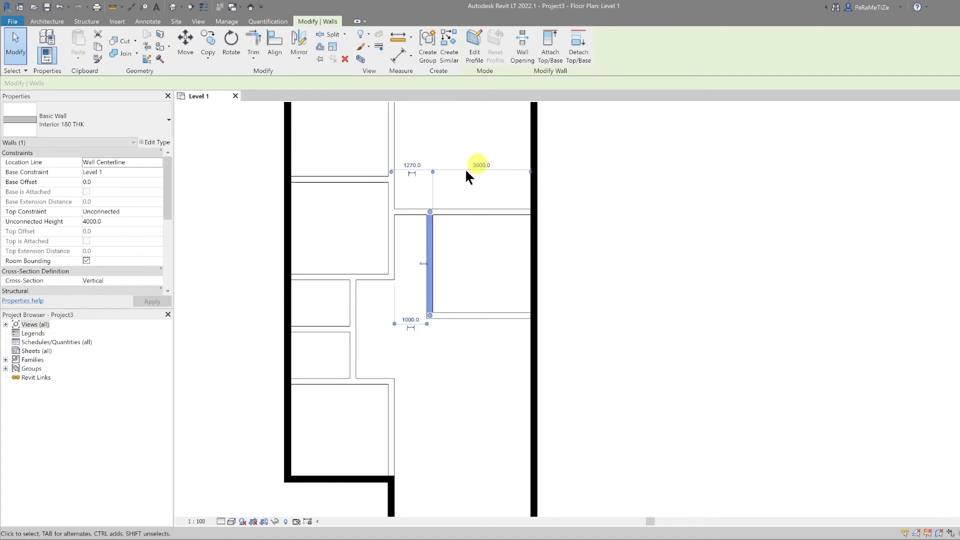
pyautogui.click(458, 315)
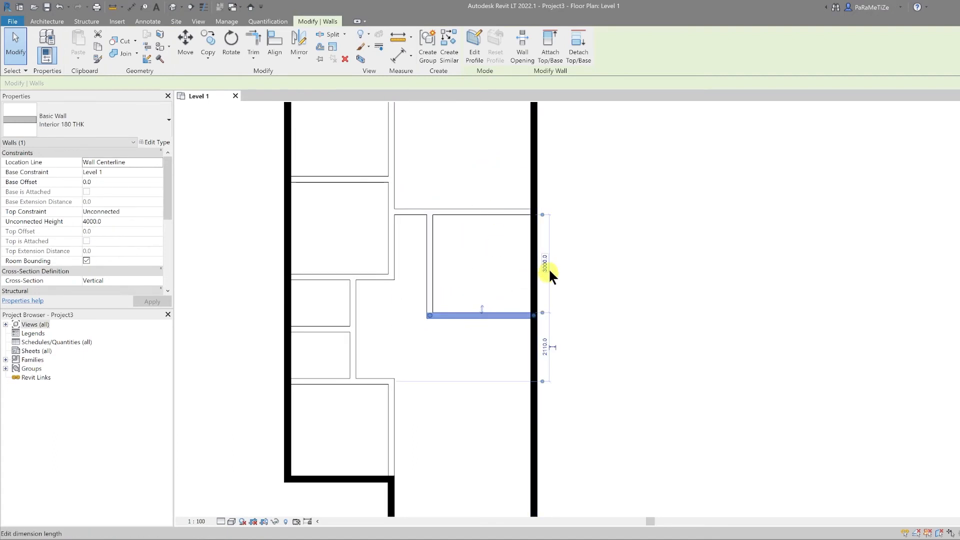
pyautogui.moveTo(488, 283); pyautogui.dragTo(580, 300, button='middle')
pyautogui.moveTo(509, 279); pyautogui.dragTo(523, 315, button='middle')
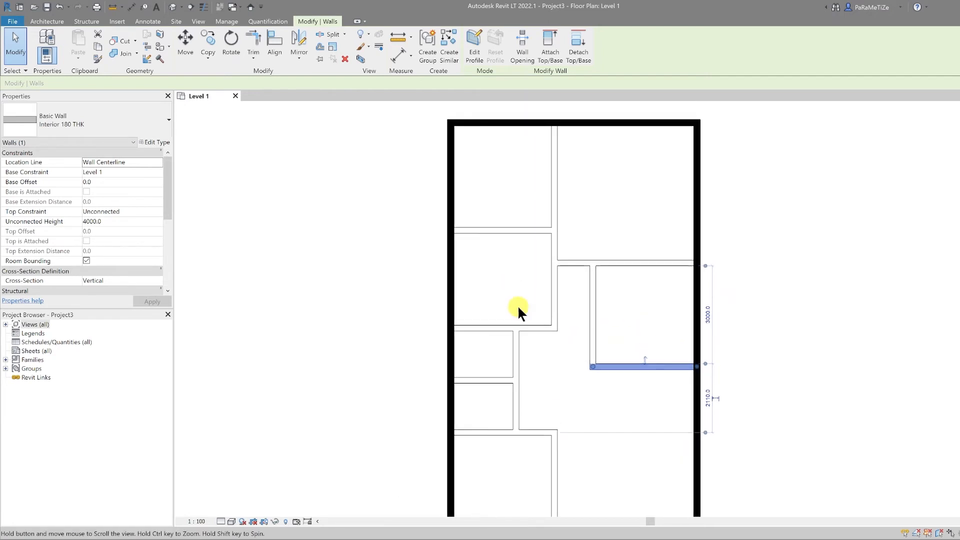
# - Measure the clear distance between the two horizontal walls bounding the second left room
pyautogui.scroll(2, 512, 310)
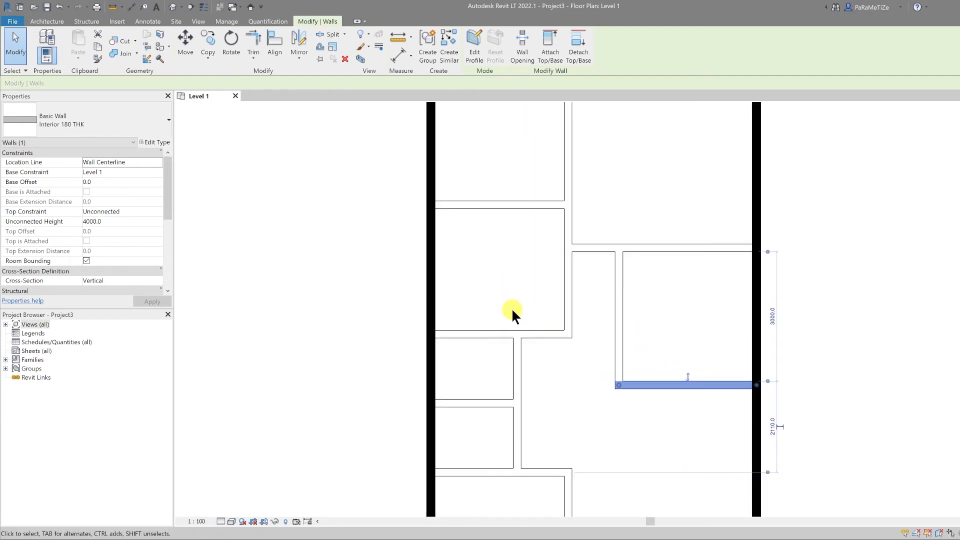
pyautogui.click(539, 334)
pyautogui.click(461, 214)
pyautogui.click(452, 217)
pyautogui.moveTo(570, 330); pyautogui.dragTo(554, 329)
pyautogui.moveTo(580, 205); pyautogui.dragTo(549, 209)
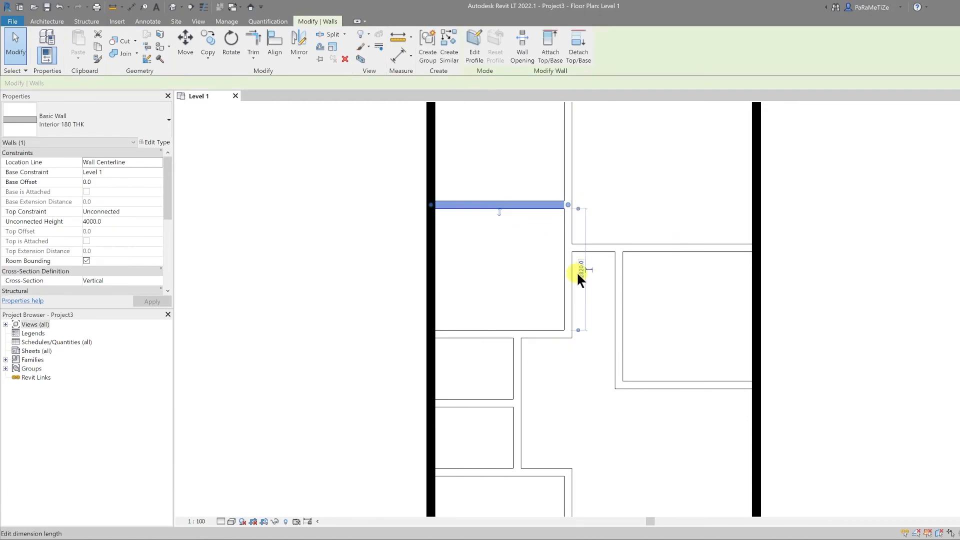
pyautogui.press('Escape')
pyautogui.scroll(-2, 555, 236)
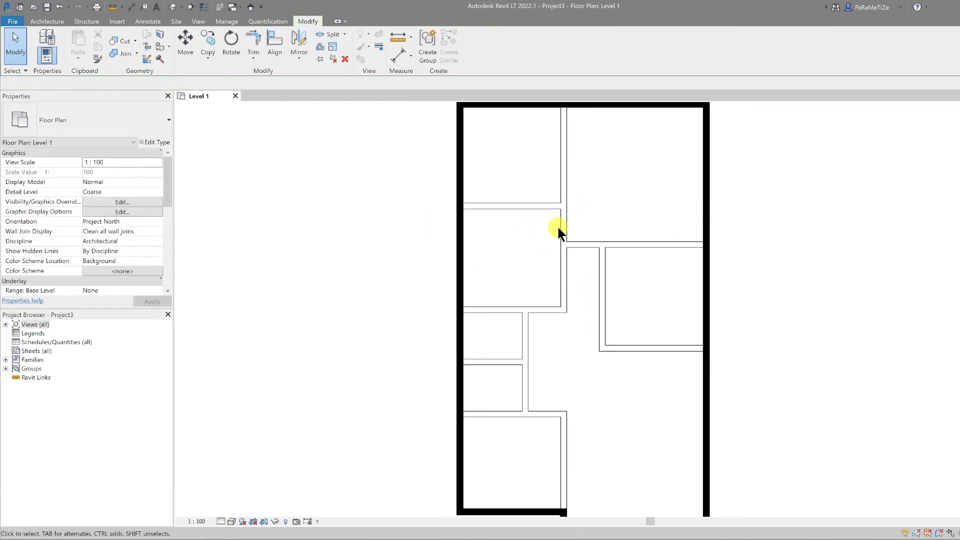
# - Set the left exterior wall's centreline 3100 mm from the near face of the upper vertical interior wall
pyautogui.click(559, 229)
pyautogui.scroll(-1, 525, 273)
pyautogui.moveTo(525, 273); pyautogui.dragTo(528, 309, button='middle')
pyautogui.press('Escape')
pyautogui.click(471, 280)
pyautogui.moveTo(528, 151); pyautogui.dragTo(558, 175)
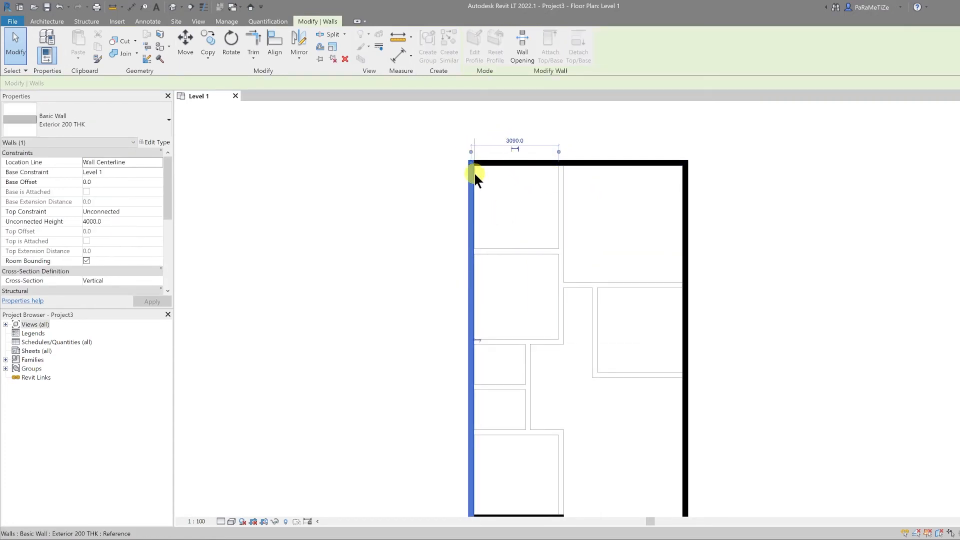
pyautogui.click(514, 141)
pyautogui.write('3100')
pyautogui.press('Return')
pyautogui.press('Escape')
# - Check the clear distance from the upper vertical interior wall to the corridor's short vertical wall
pyautogui.moveTo(580, 305); pyautogui.dragTo(587, 270, button='middle')
pyautogui.click(567, 237)
pyautogui.scroll(-1, 583, 242)
pyautogui.scroll(3, 571, 155)
pyautogui.click(584, 165)
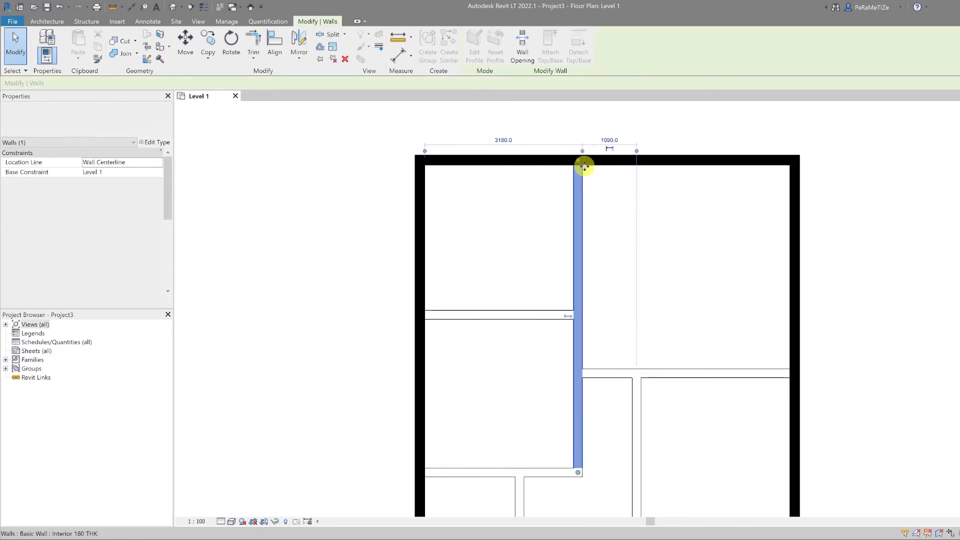
pyautogui.scroll(-2, 613, 210)
pyautogui.moveTo(638, 348); pyautogui.dragTo(631, 322, button='middle')
pyautogui.moveTo(622, 145); pyautogui.dragTo(619, 300)
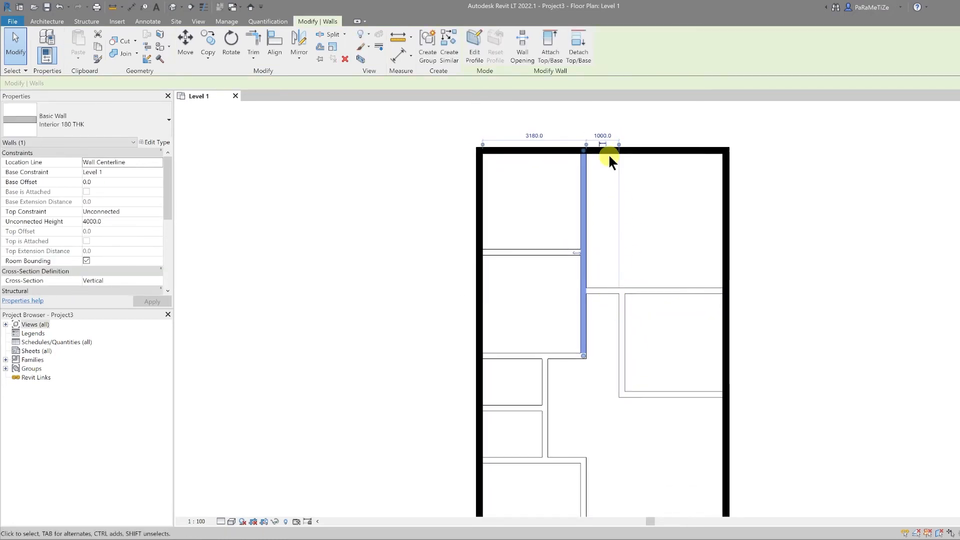
pyautogui.scroll(-3, 598, 363)
pyautogui.press('Escape')
# - Check the positions of the lower vertical interior wall and the walls of the small left rooms
pyautogui.moveTo(569, 386); pyautogui.dragTo(565, 259, button='middle')
pyautogui.scroll(6, 560, 341)
pyautogui.scroll(-1, 578, 337)
pyautogui.click(620, 344)
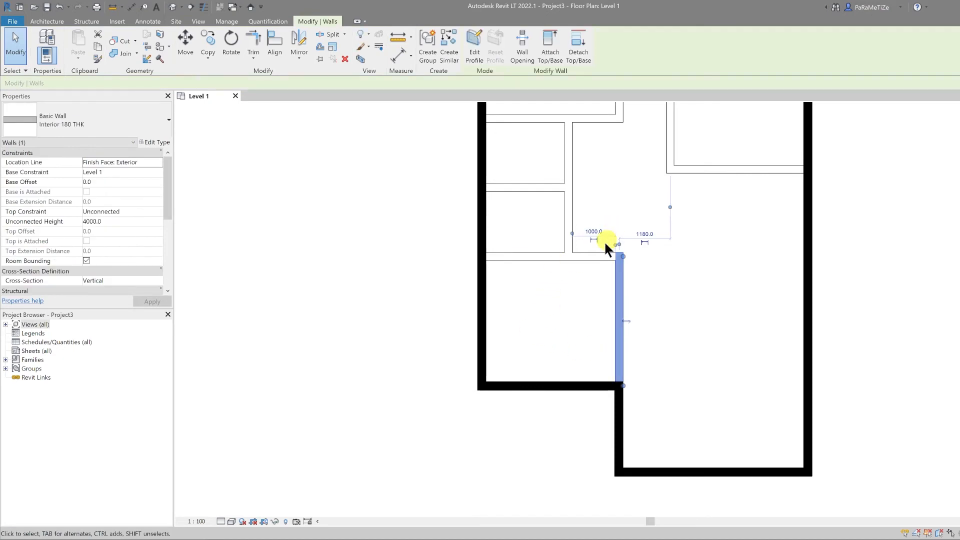
pyautogui.press('Escape')
pyautogui.moveTo(550, 205); pyautogui.dragTo(566, 269, button='middle')
pyautogui.click(549, 251)
pyautogui.press('Escape')
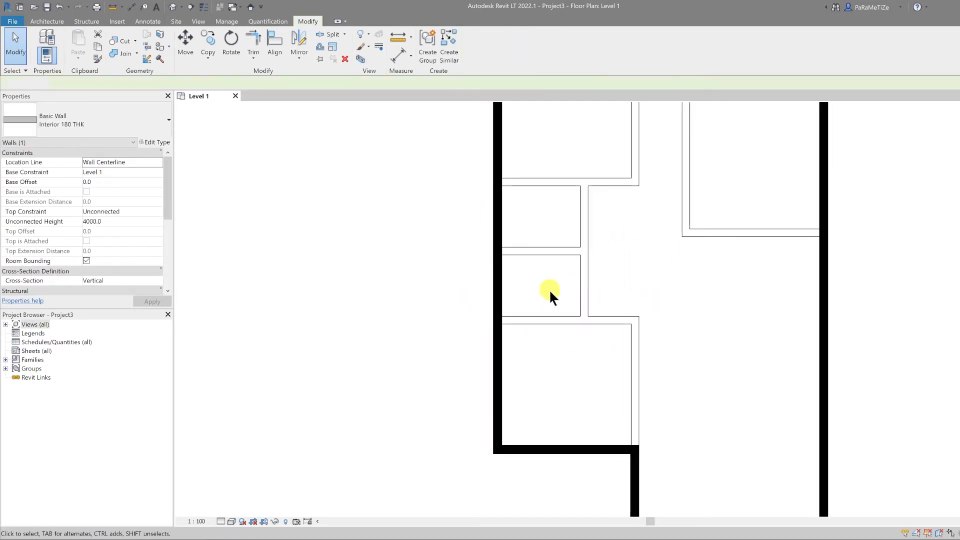
pyautogui.scroll(-3, 550, 296)
pyautogui.scroll(1, 525, 275)
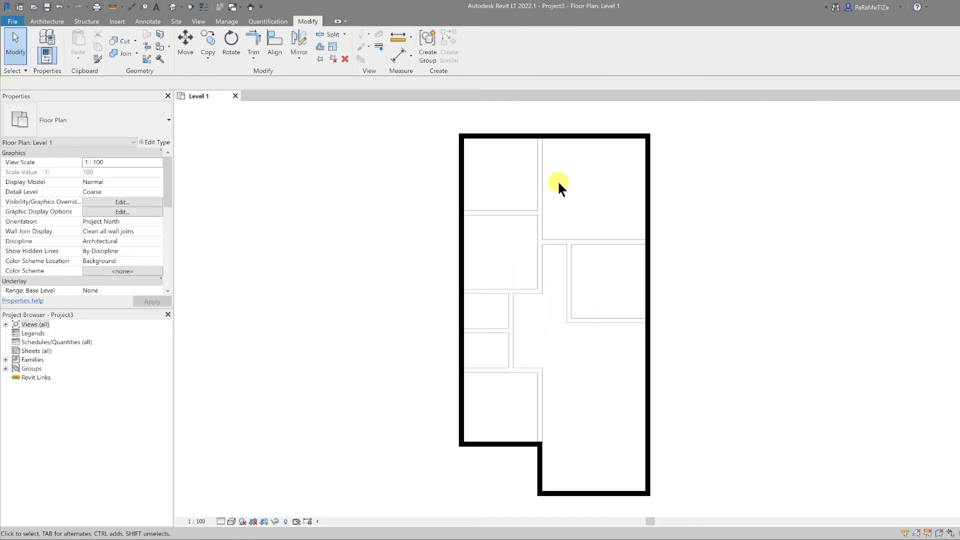
# - Try to set the upper exterior wall's inner face 3000 mm from the horizontal wall of the upper right room
pyautogui.scroll(2, 550, 180)
pyautogui.click(521, 163)
pyautogui.moveTo(519, 273); pyautogui.dragTo(713, 321)
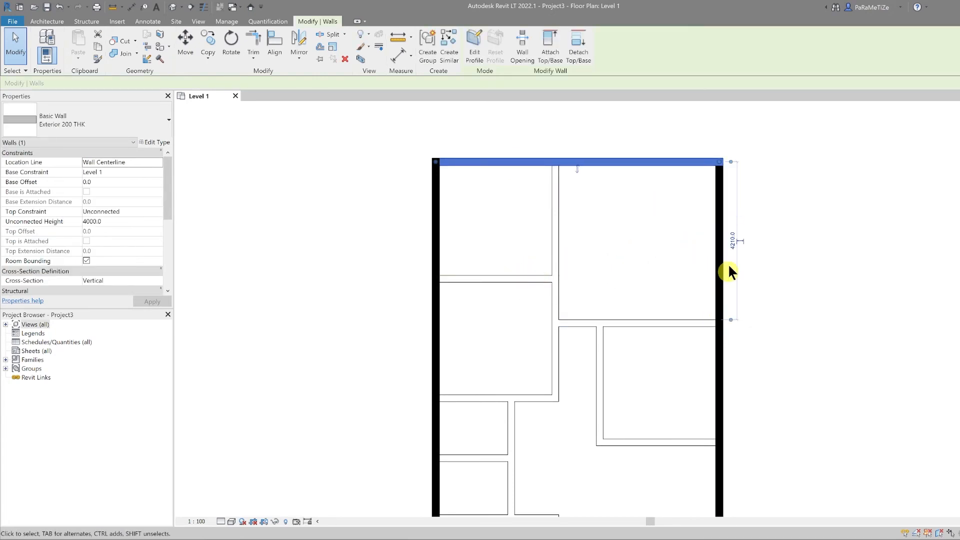
pyautogui.click(731, 162)
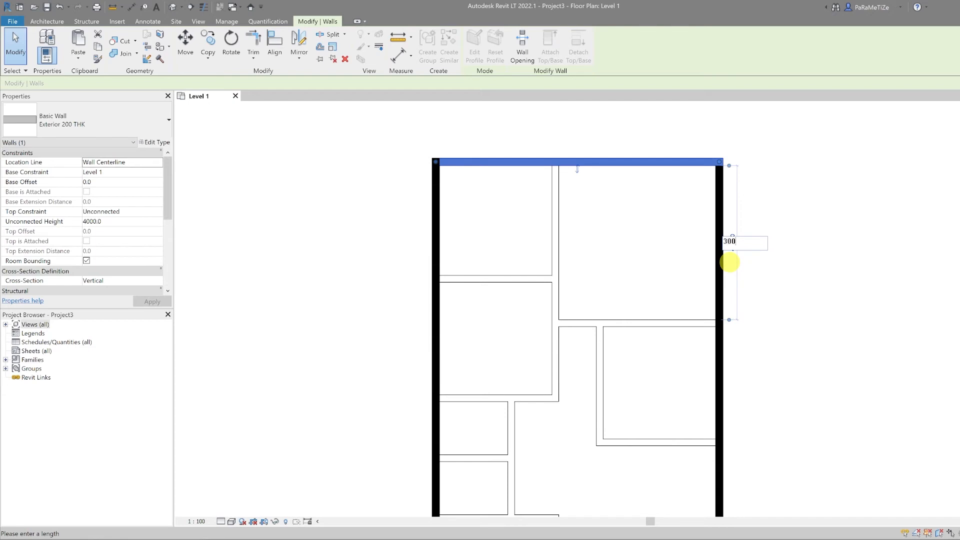
pyautogui.write('000')
pyautogui.press('Return')
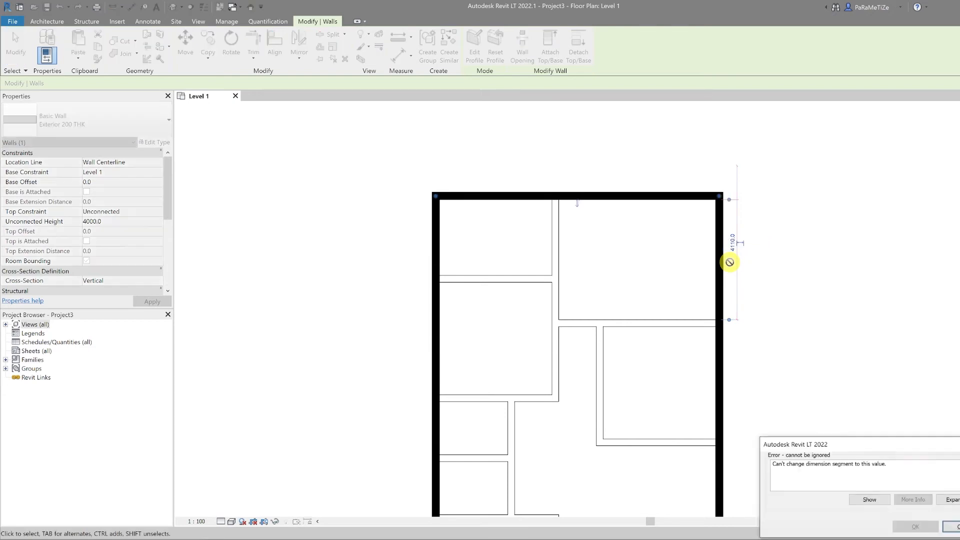
pyautogui.click(953, 523)
# - Nudge the upper exterior wall inward until its inner face is about 3300 mm from the upper right room's horizontal wall
pyautogui.click(661, 162)
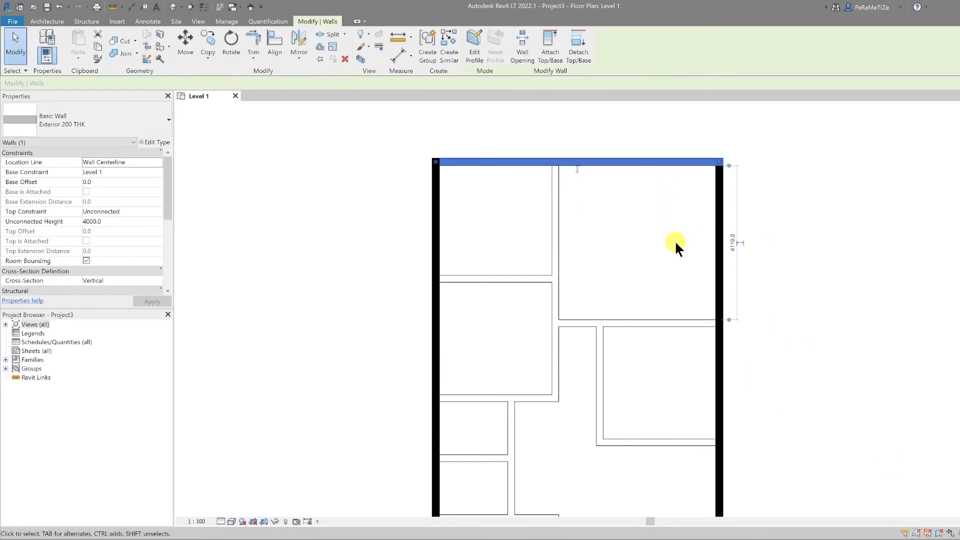
pyautogui.press('Down')
pyautogui.press('Down')
pyautogui.press('Down')
pyautogui.press('Down')
pyautogui.press('Down')
pyautogui.press('Down')
pyautogui.press('Down')
pyautogui.press('Down')
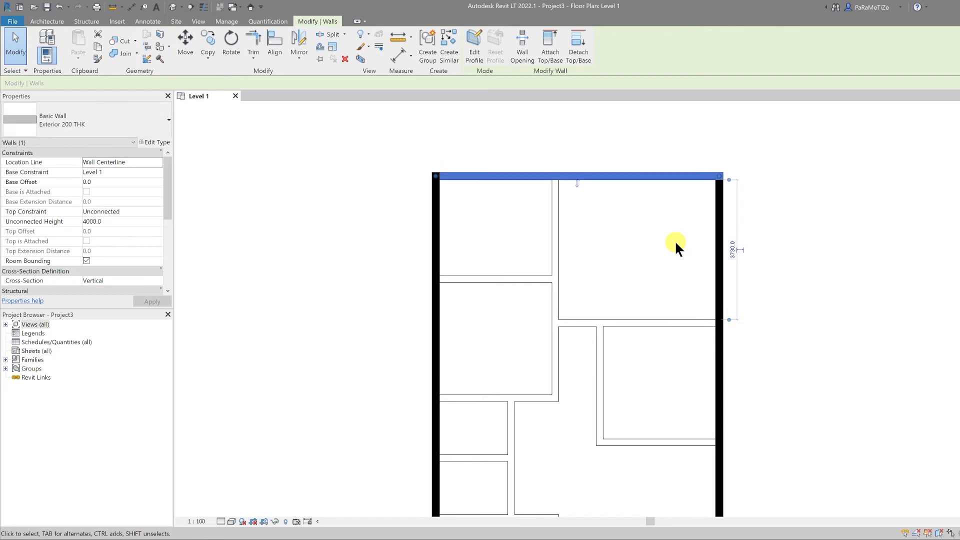
pyautogui.press('Down')
pyautogui.press('Down')
pyautogui.press('Down')
pyautogui.press('Down')
pyautogui.press('Down')
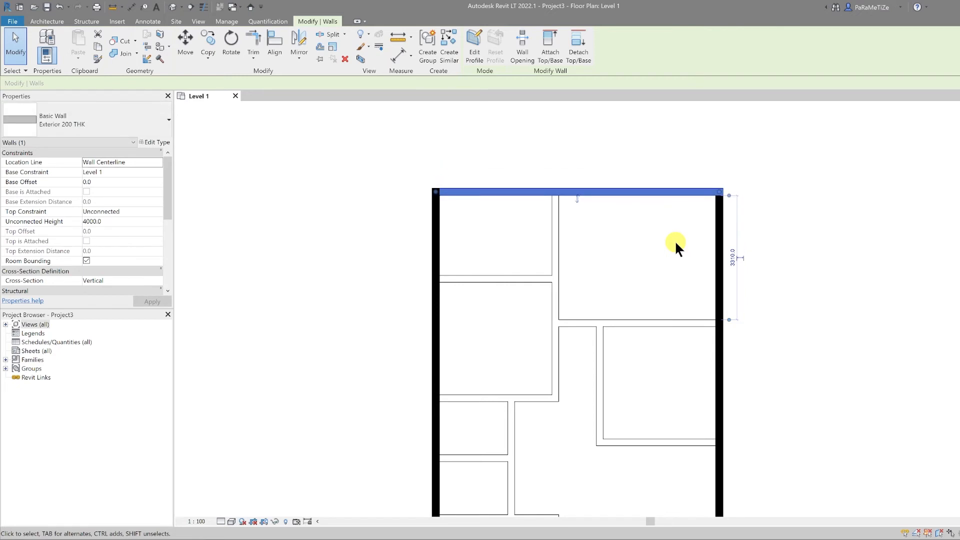
pyautogui.press('Down')
pyautogui.press('Up')
pyautogui.click(676, 242)
pyautogui.scroll(-5, 643, 275)
pyautogui.scroll(2, 600, 276)
pyautogui.moveTo(601, 365); pyautogui.dragTo(593, 311, button='middle')
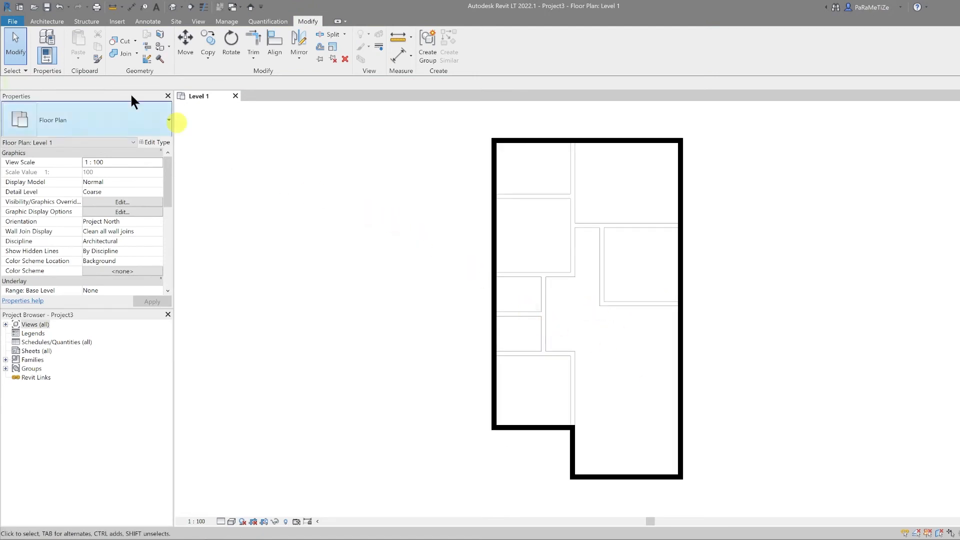
# - Start placing a door, agree to load a door family, and open the Metric Library's External Doors folder
pyautogui.click(48, 21)
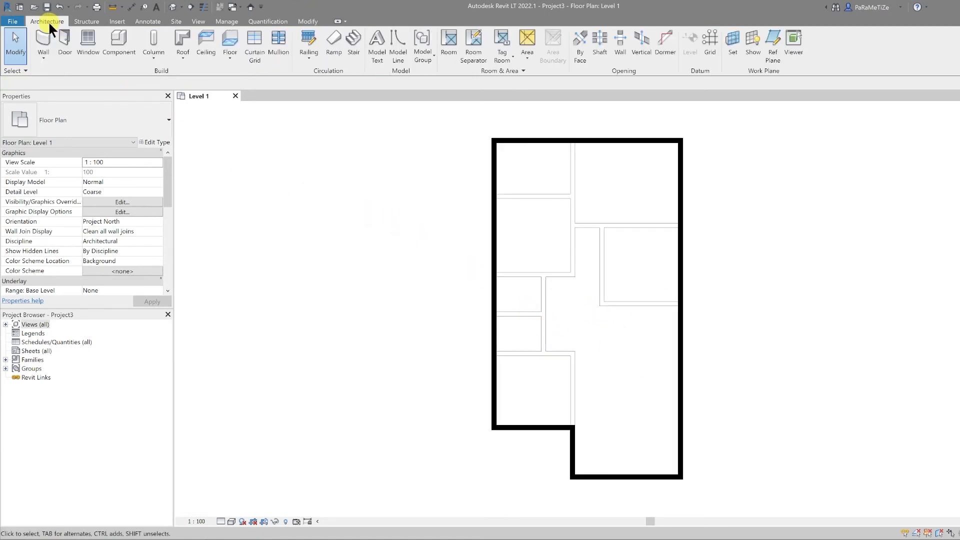
pyautogui.click(62, 49)
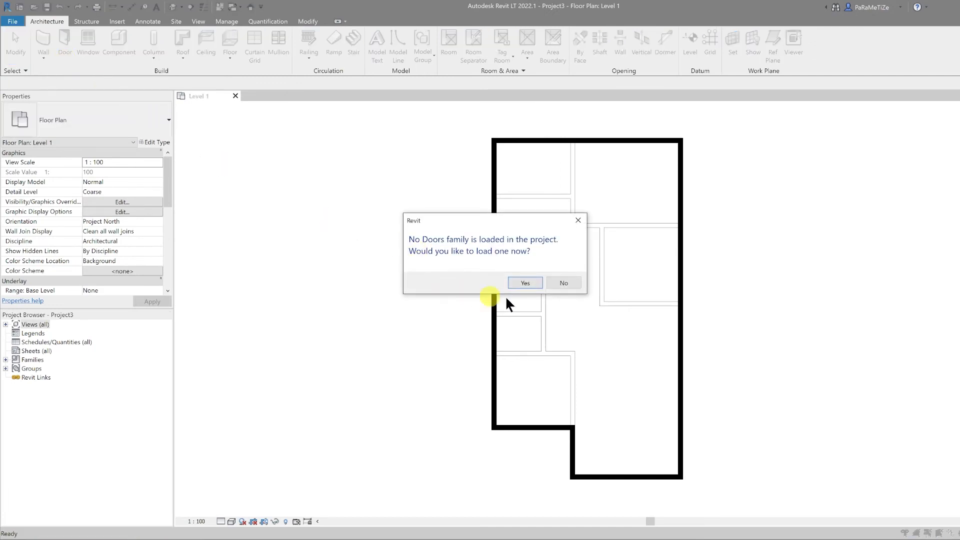
pyautogui.click(526, 283)
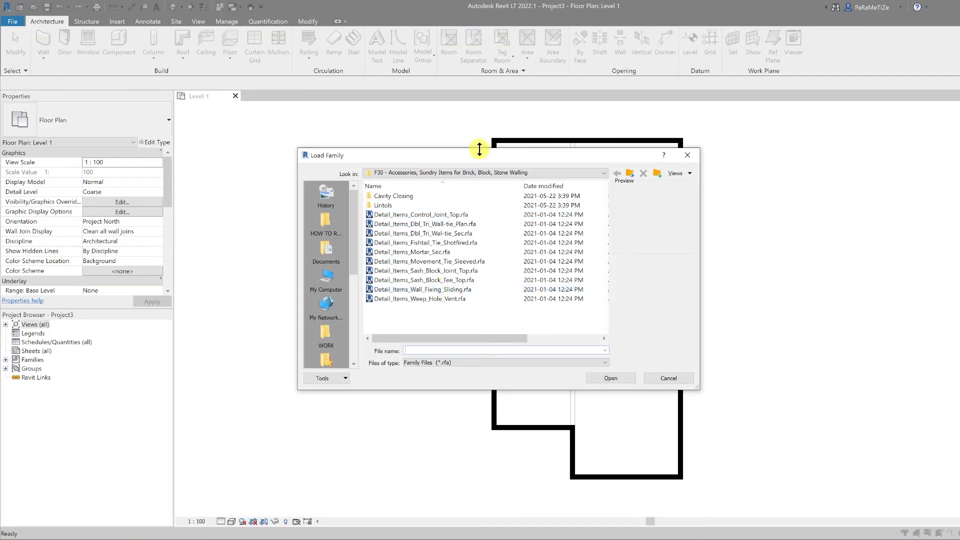
pyautogui.moveTo(479, 149); pyautogui.dragTo(420, 142)
pyautogui.scroll(-3, 351, 226)
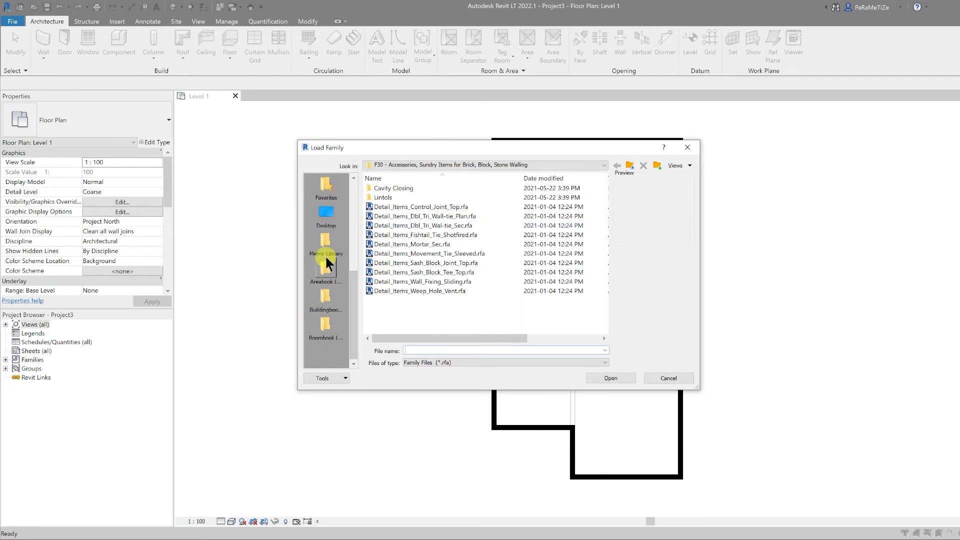
pyautogui.click(326, 243)
pyautogui.doubleClick(383, 188)
pyautogui.doubleClick(398, 245)
pyautogui.doubleClick(408, 197)
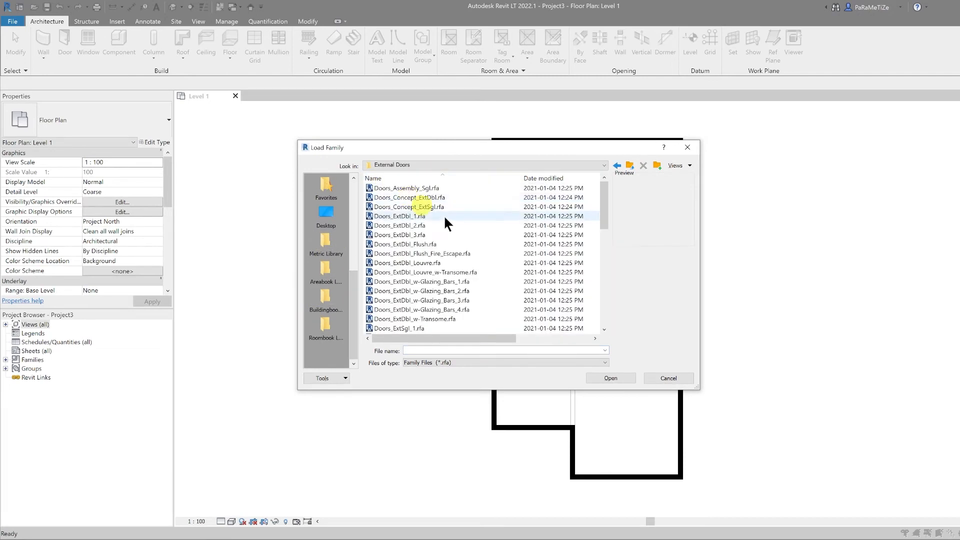
# - Load Doors_ExtSgl_11.rfa and place a 910x2110mm entrance door in the short vertical exterior wall at the recessed lower corner
pyautogui.scroll(-4, 445, 280)
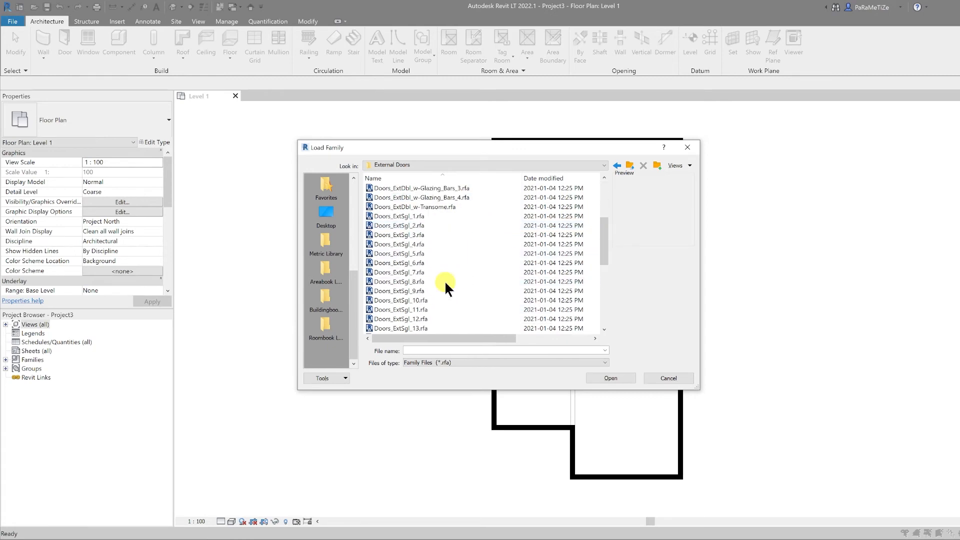
pyautogui.click(420, 290)
pyautogui.click(416, 310)
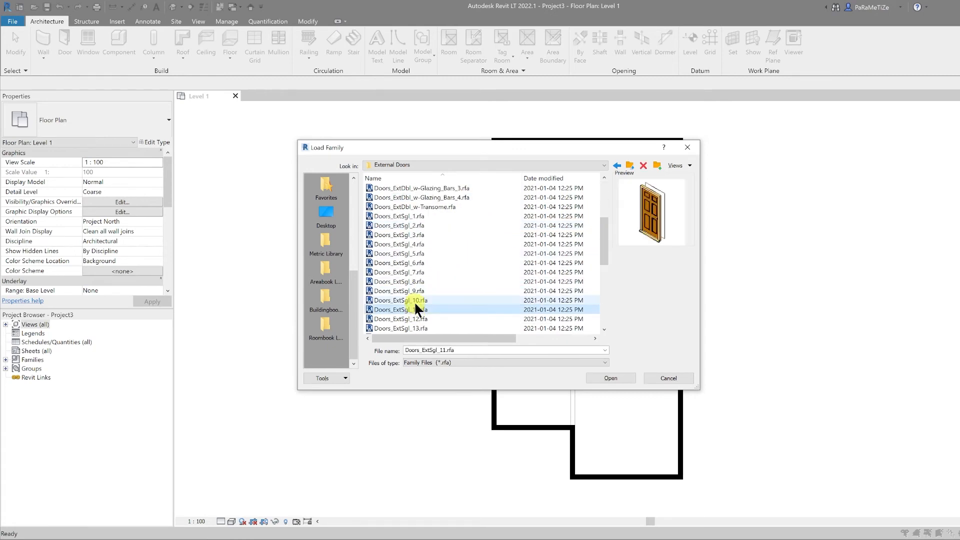
pyautogui.click(611, 378)
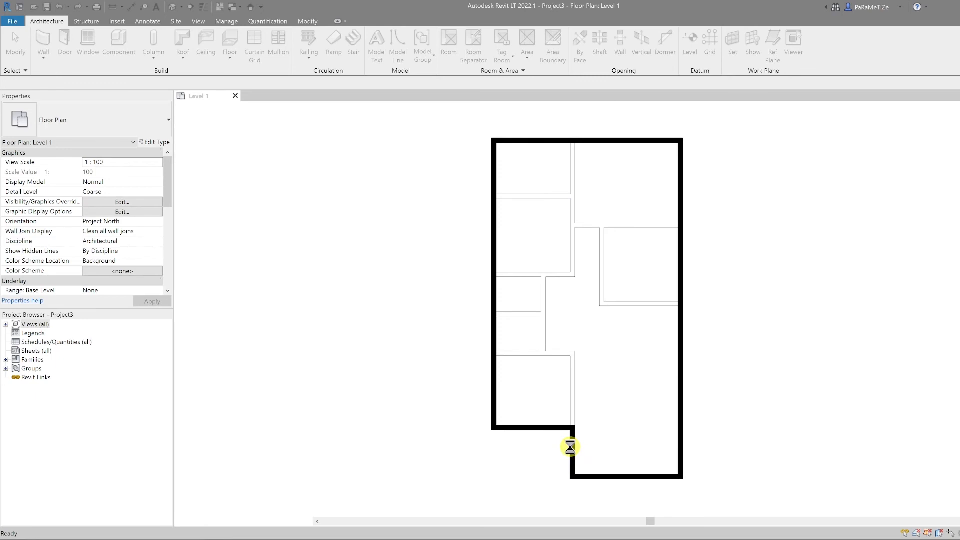
pyautogui.click(572, 444)
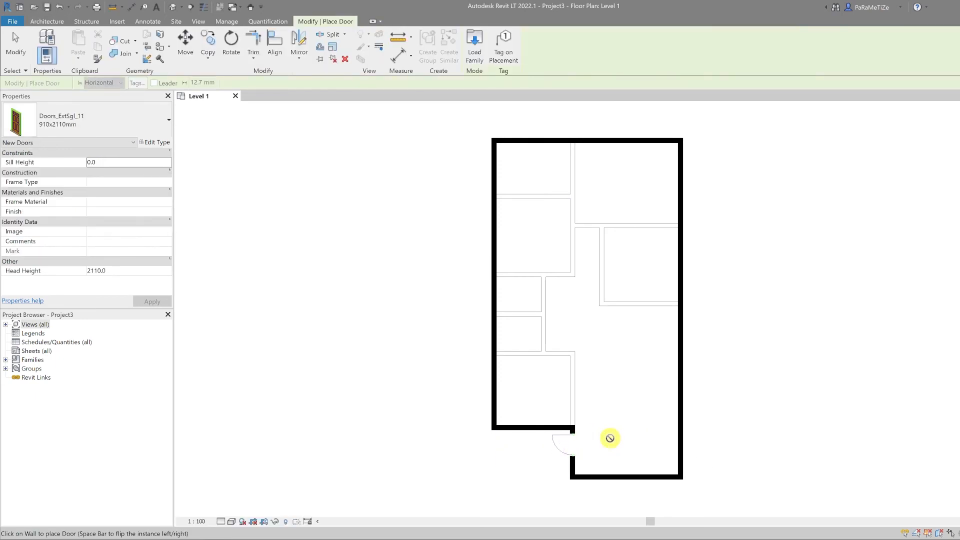
pyautogui.press('Escape')
# - Load the interior door family Doors_IntSgl_6.rfa from the Internal Doors folder
pyautogui.click(63, 31)
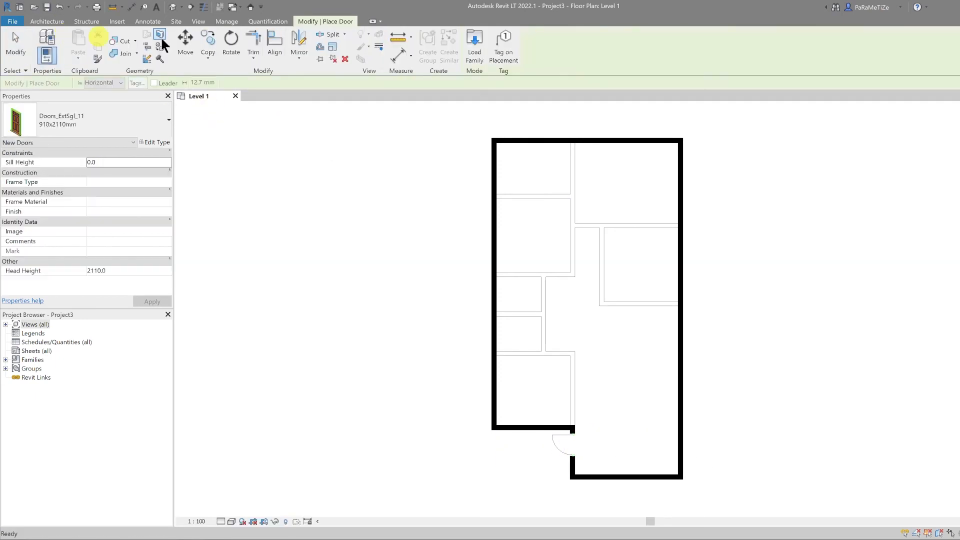
pyautogui.click(479, 43)
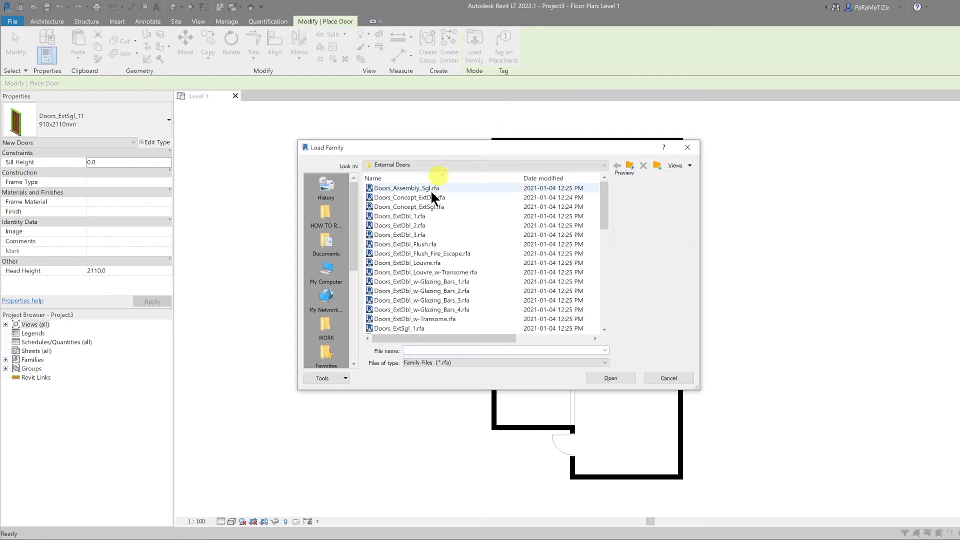
pyautogui.click(630, 165)
pyautogui.doubleClick(396, 207)
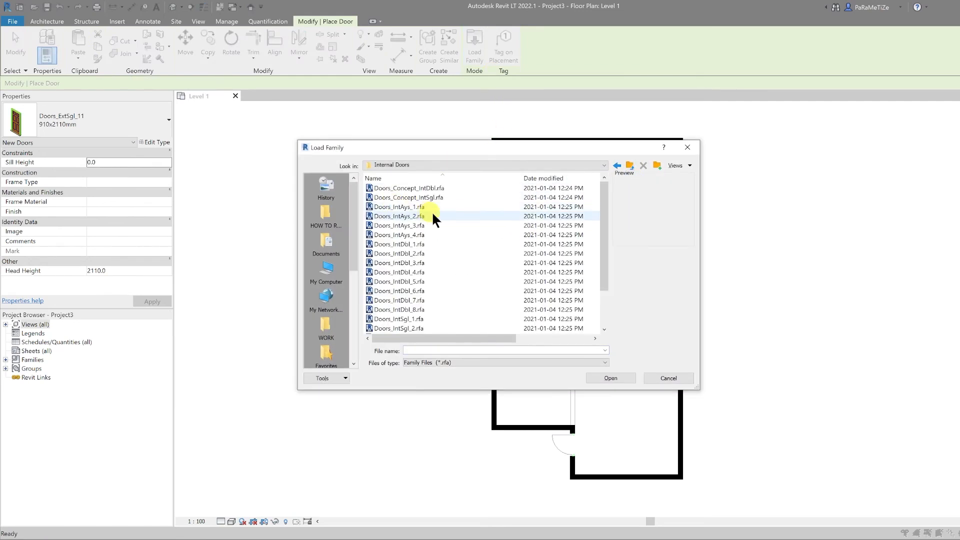
pyautogui.click(425, 308)
pyautogui.scroll(-2, 418, 302)
pyautogui.click(415, 318)
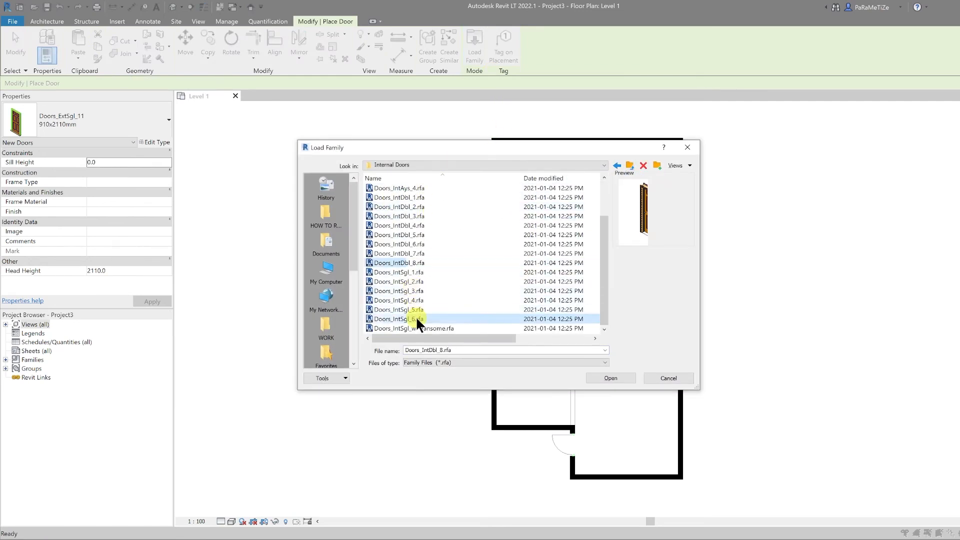
pyautogui.click(611, 377)
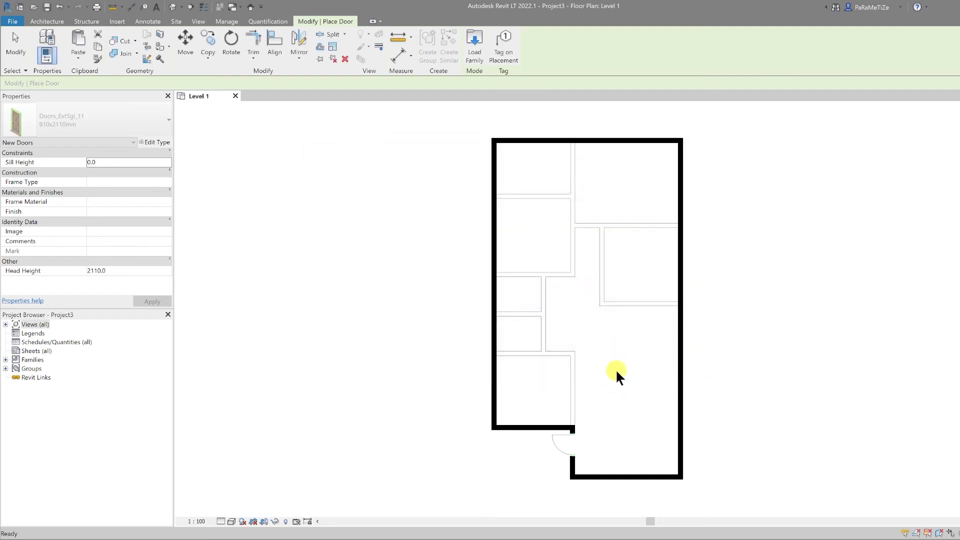
# - Place 910x2110mm interior doors for the enclosed right room, the second left room, the upper right room and the upper left room
pyautogui.click(602, 290)
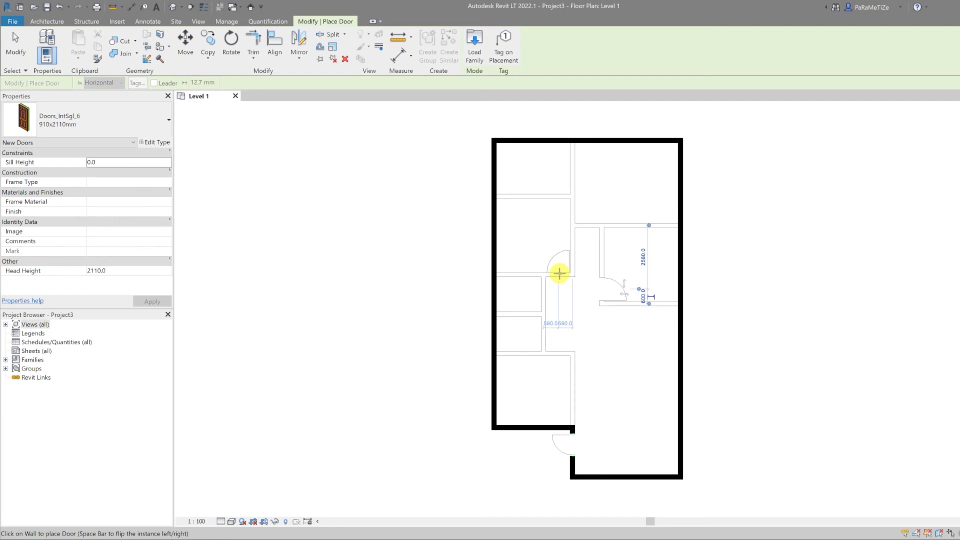
pyautogui.click(560, 272)
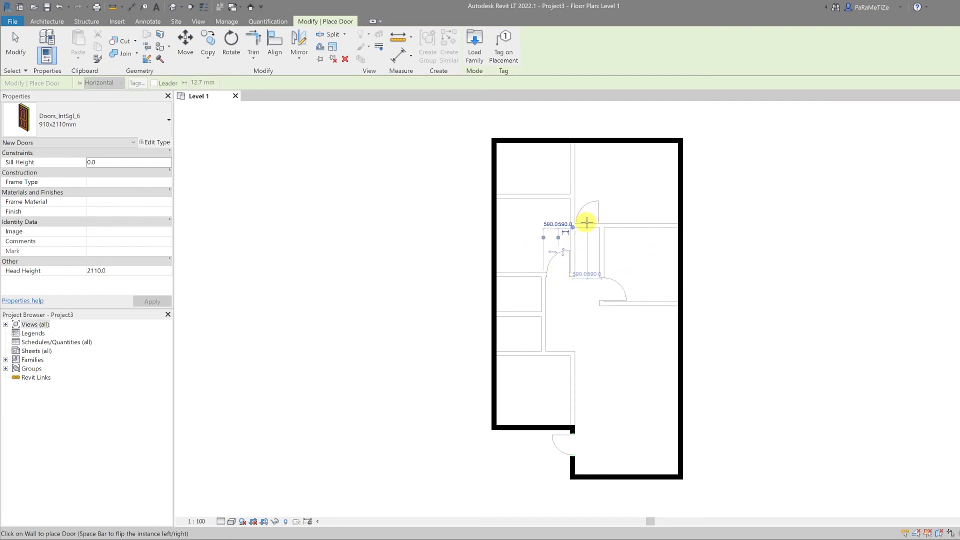
pyautogui.click(587, 222)
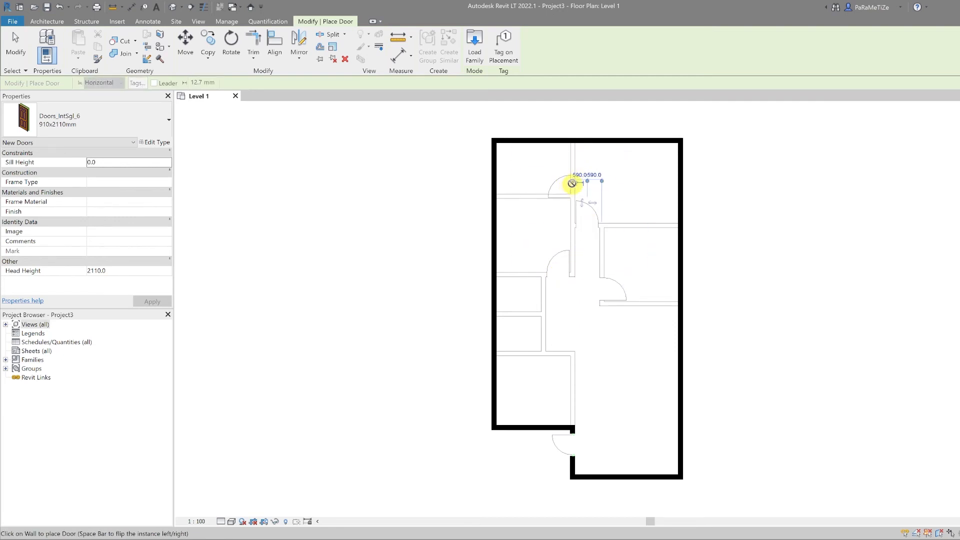
pyautogui.scroll(3, 568, 174)
pyautogui.click(574, 178)
pyautogui.scroll(-3, 570, 185)
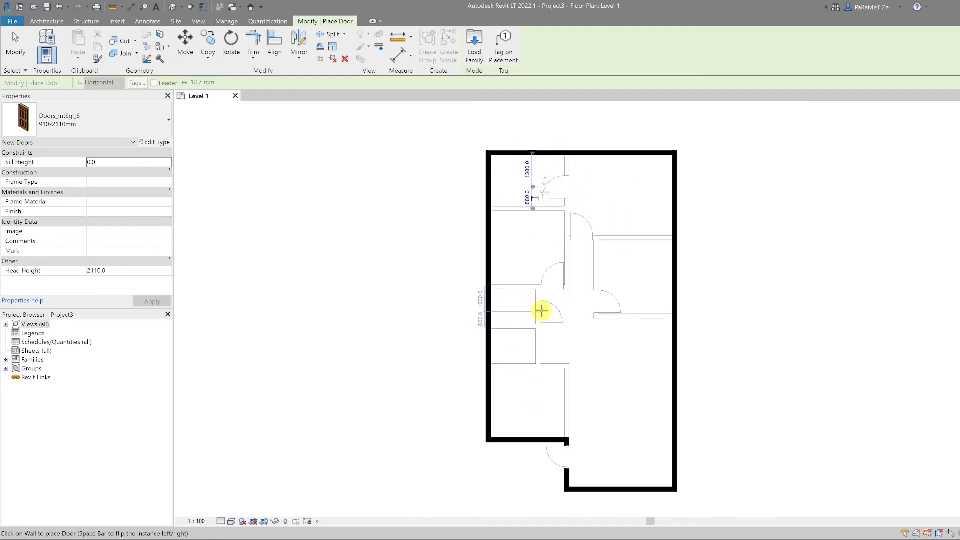
# - Place 910x2110mm interior doors for the two small left rooms and the lower left room
pyautogui.click(542, 311)
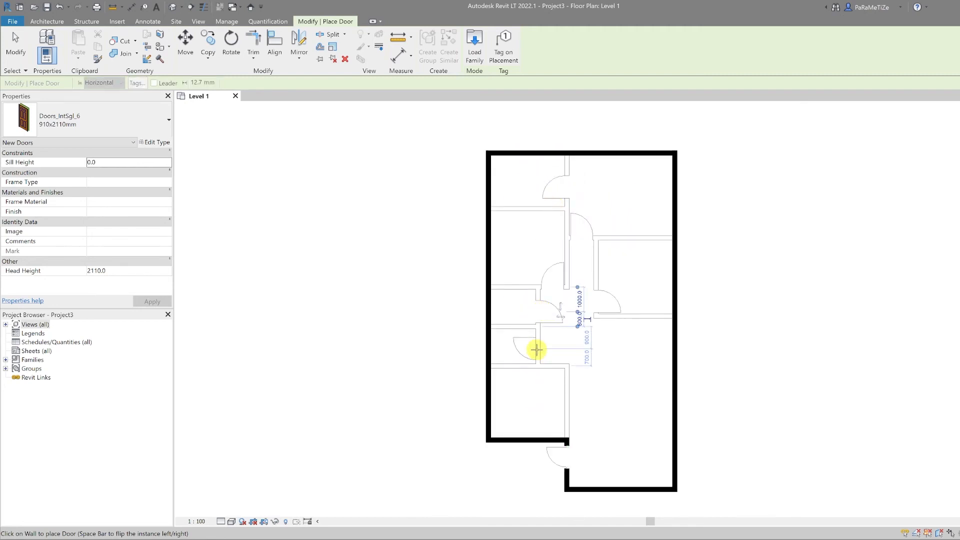
pyautogui.click(536, 350)
pyautogui.click(554, 369)
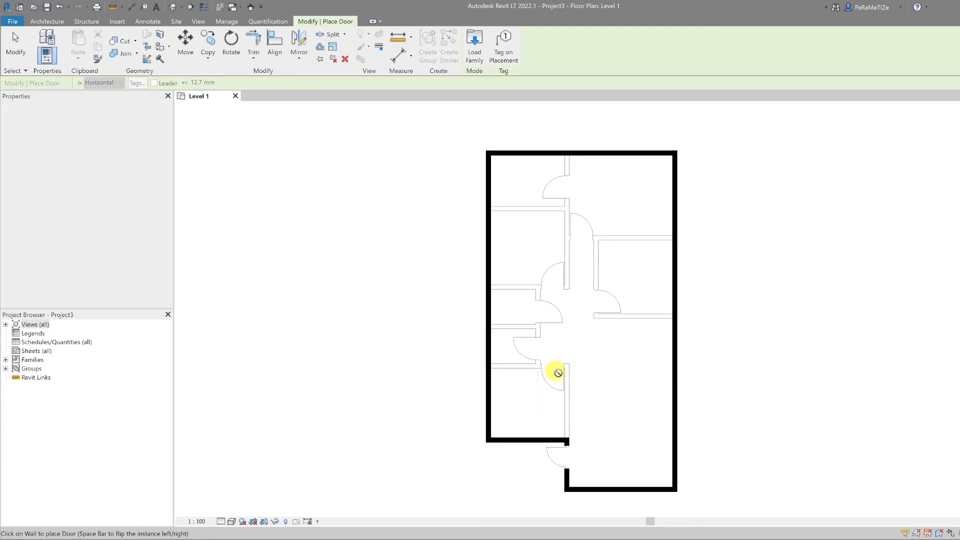
pyautogui.press('Escape')
pyautogui.press('Escape')
# - Set the edge of the upper left room's door 100 mm from the horizontal wall below it
pyautogui.scroll(5, 524, 208)
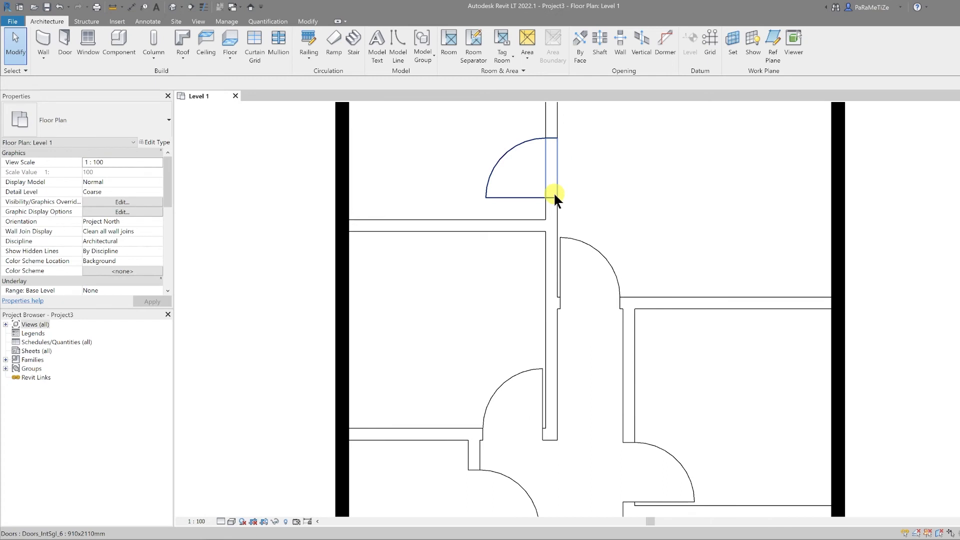
pyautogui.click(554, 192)
pyautogui.moveTo(534, 196); pyautogui.dragTo(527, 241, button='middle')
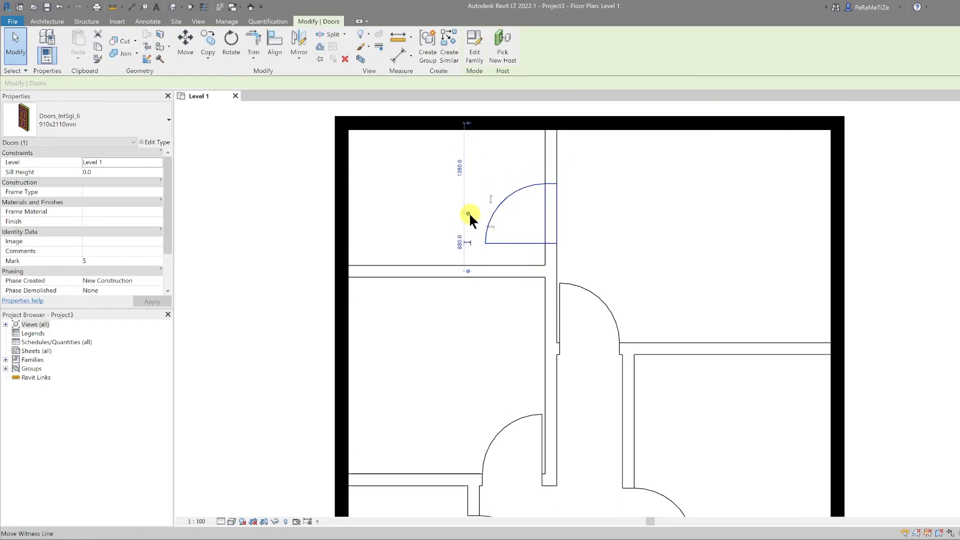
pyautogui.moveTo(468, 214); pyautogui.dragTo(470, 262)
pyautogui.click(460, 257)
pyautogui.write('100')
pyautogui.press('Return')
pyautogui.click(519, 347)
# - Adjust the offset between the enclosed right room's door edge and the lower horizontal wall
pyautogui.moveTo(602, 372); pyautogui.dragTo(619, 331, button='middle')
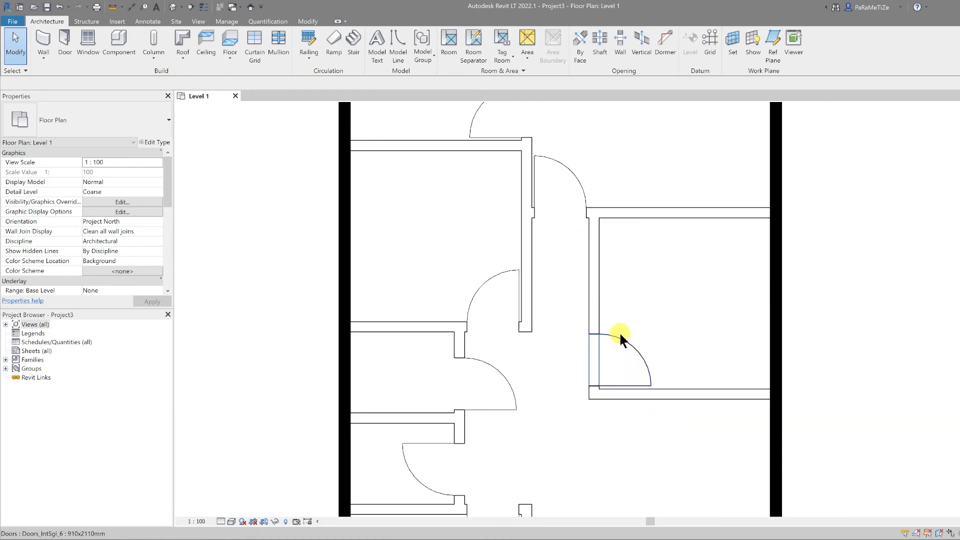
pyautogui.click(619, 332)
pyautogui.scroll(3, 659, 380)
pyautogui.moveTo(655, 376); pyautogui.dragTo(682, 379)
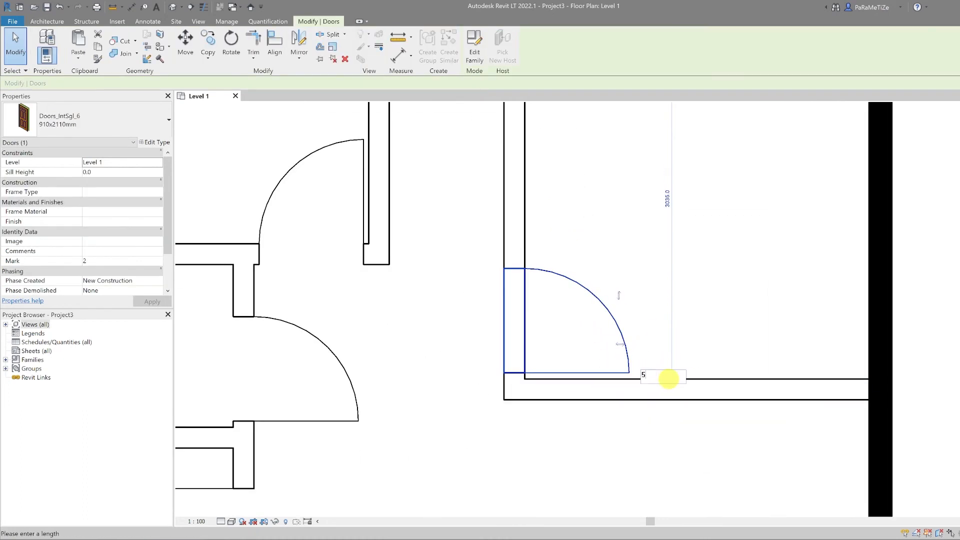
# - Set the second left room's door edge 50 mm from the face of the vertical wall beside it
pyautogui.moveTo(561, 374); pyautogui.dragTo(499, 278, button='middle')
pyautogui.click(520, 231)
pyautogui.moveTo(477, 171); pyautogui.dragTo(524, 166)
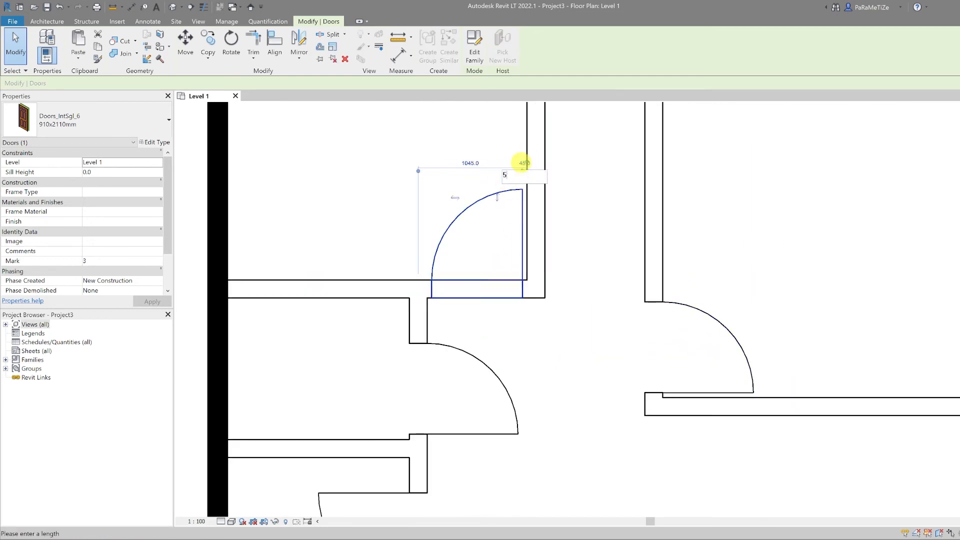
# - Adjust the offset between the upper small left room's door edge and the horizontal wall face below it
pyautogui.click(495, 373)
pyautogui.moveTo(500, 373); pyautogui.dragTo(514, 270, button='middle')
pyautogui.moveTo(412, 324); pyautogui.dragTo(425, 330)
pyautogui.moveTo(549, 344); pyautogui.dragTo(419, 335)
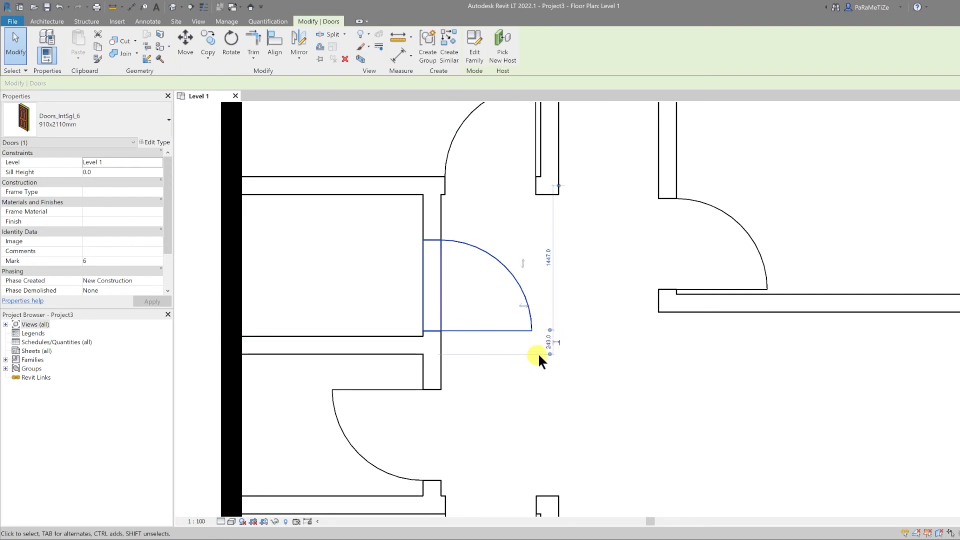
pyautogui.scroll(3, 565, 330)
pyautogui.click(570, 326)
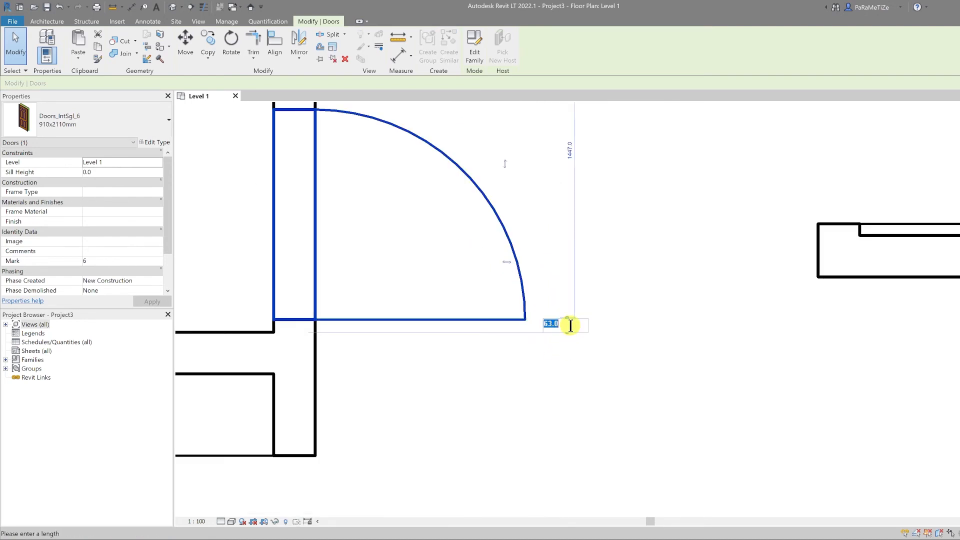
pyautogui.press('Return')
# - Set the lower small left room's door edge 50 mm from the horizontal wall face above it
pyautogui.scroll(-3, 556, 336)
pyautogui.moveTo(531, 389); pyautogui.dragTo(550, 314, button='middle')
pyautogui.scroll(1, 550, 314)
pyautogui.click(440, 295)
pyautogui.moveTo(308, 245); pyautogui.dragTo(309, 257)
pyautogui.moveTo(316, 347); pyautogui.dragTo(425, 293)
pyautogui.click(306, 277)
pyautogui.write('50')
pyautogui.press('Return')
# - Set the lower left room's door edge 50 mm from the adjacent vertical wall, deleting the accidental permanent dimension
pyautogui.scroll(-2, 308, 278)
pyautogui.moveTo(465, 394); pyautogui.dragTo(485, 322, button='middle')
pyautogui.click(477, 320)
pyautogui.scroll(2, 476, 320)
pyautogui.moveTo(430, 425); pyautogui.dragTo(483, 396)
pyautogui.scroll(4, 481, 425)
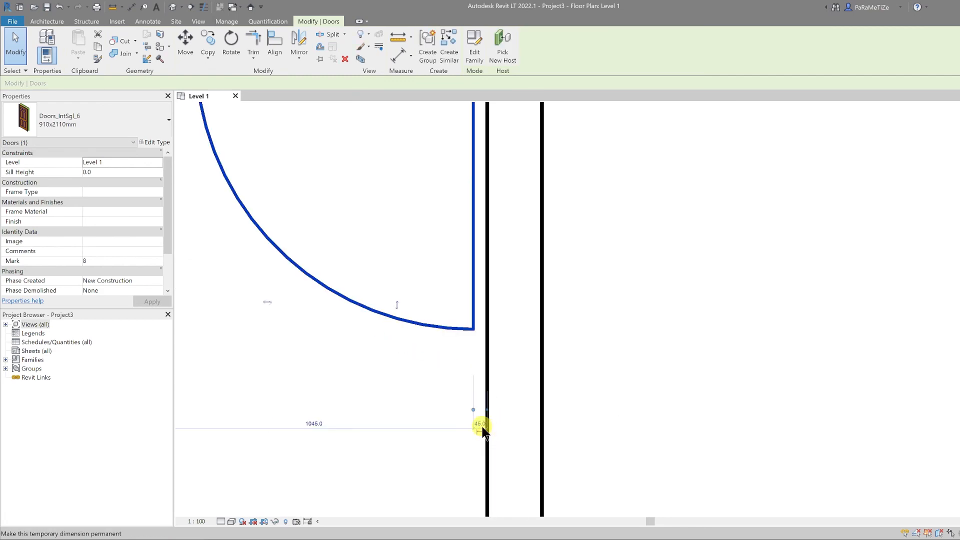
pyautogui.press('Escape')
pyautogui.click(442, 428)
pyautogui.press('Delete')
pyautogui.scroll(-2, 463, 369)
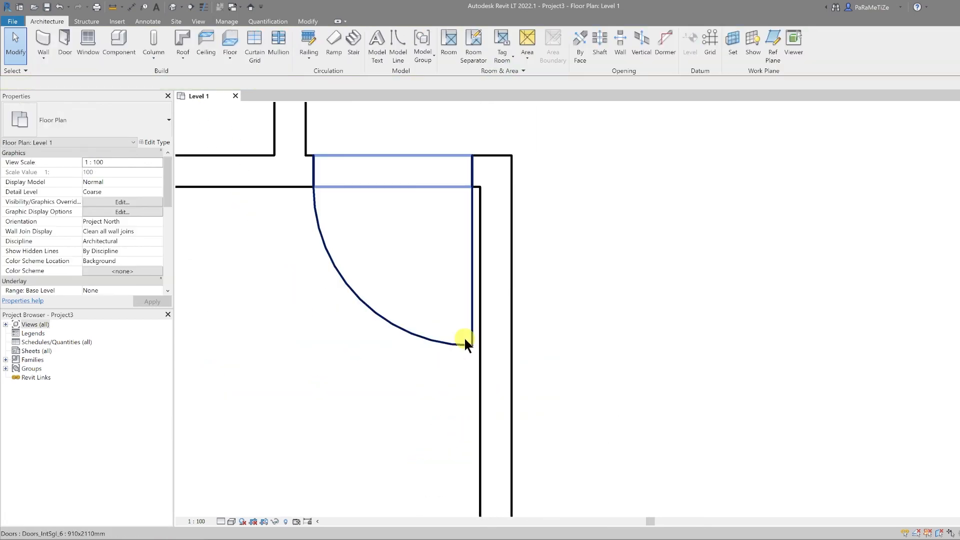
pyautogui.click(465, 338)
pyautogui.scroll(3, 463, 366)
pyautogui.scroll(2, 473, 431)
pyautogui.click(490, 440)
pyautogui.write('50')
pyautogui.press('Return')
# - Set the exterior door's upper edge 100 mm from the face of the horizontal exterior wall above it
pyautogui.scroll(-8, 476, 427)
pyautogui.moveTo(520, 445); pyautogui.dragTo(543, 228, button='middle')
pyautogui.scroll(2, 487, 323)
pyautogui.click(503, 311)
pyautogui.scroll(2, 502, 315)
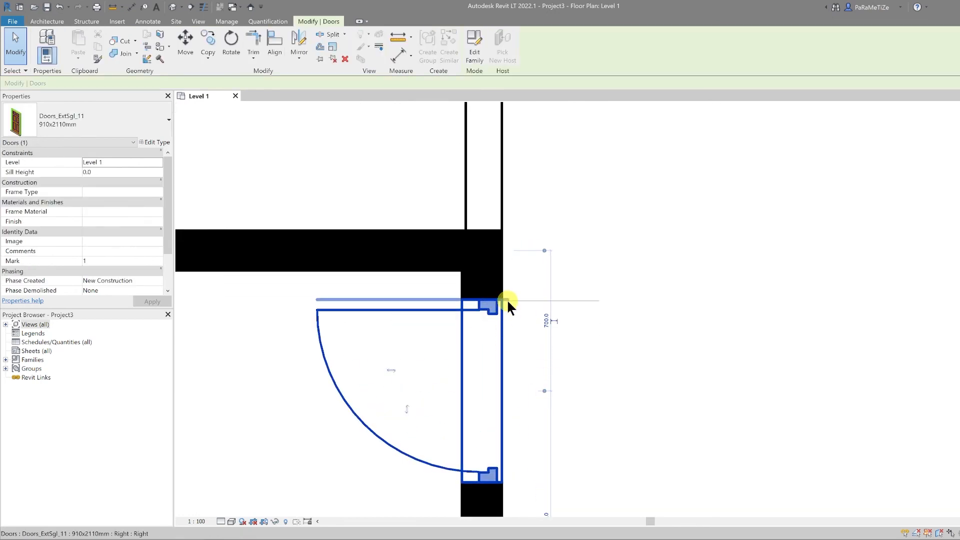
pyautogui.moveTo(544, 250); pyautogui.dragTo(454, 271)
pyautogui.click(547, 285)
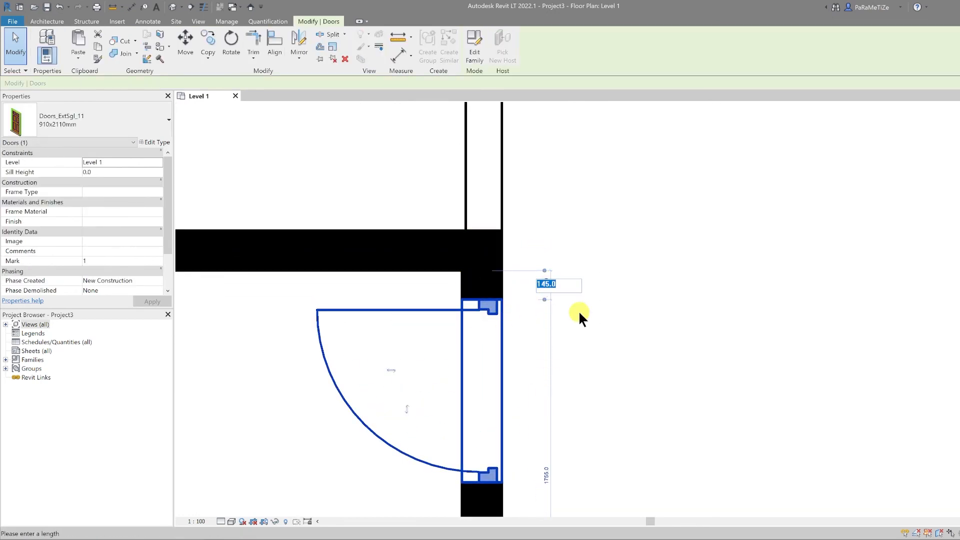
pyautogui.write('1000')
pyautogui.press('Return')
pyautogui.scroll(-5, 578, 311)
pyautogui.press('Escape')
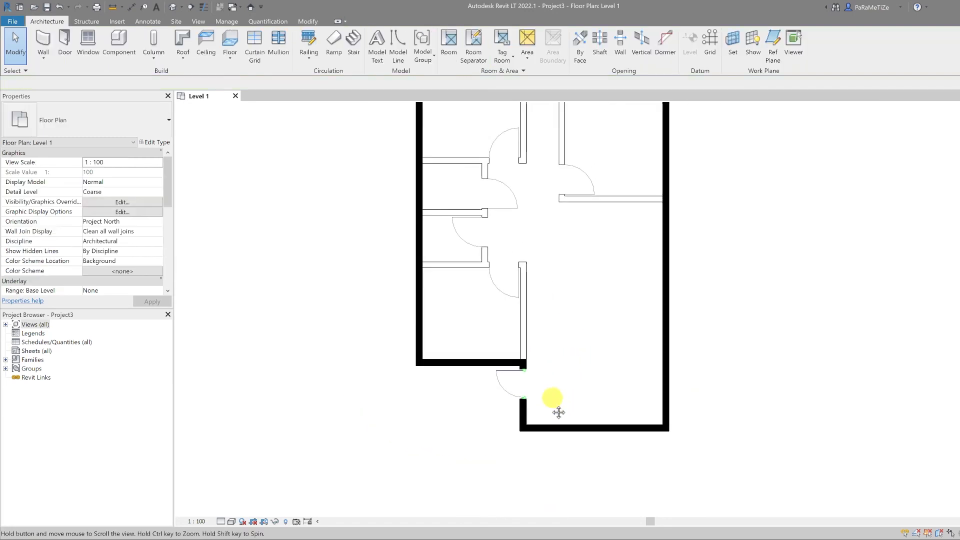
# - Start placing a window, agree to load a family, and browse to the Windows folder of the UK library
pyautogui.scroll(-1, 553, 407)
pyautogui.scroll(1, 568, 357)
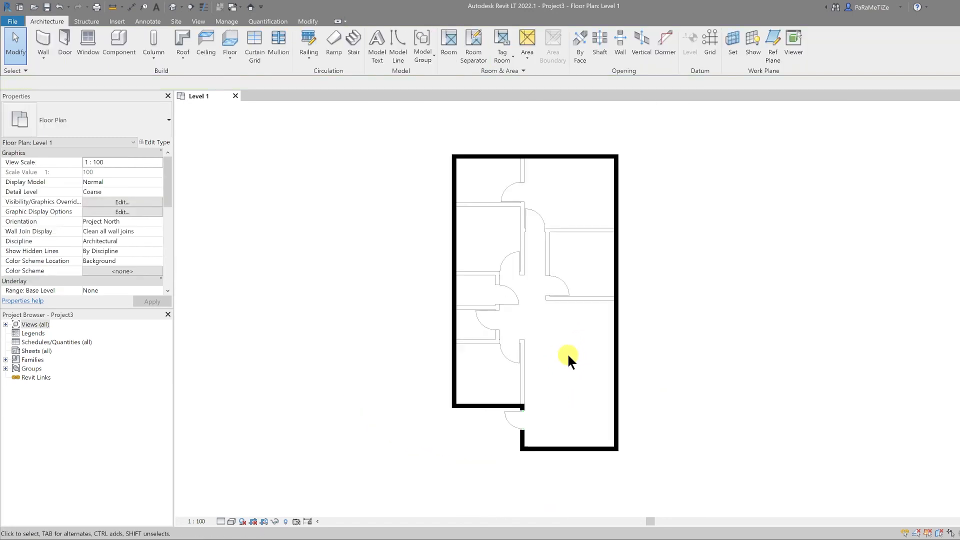
pyautogui.scroll(1, 568, 355)
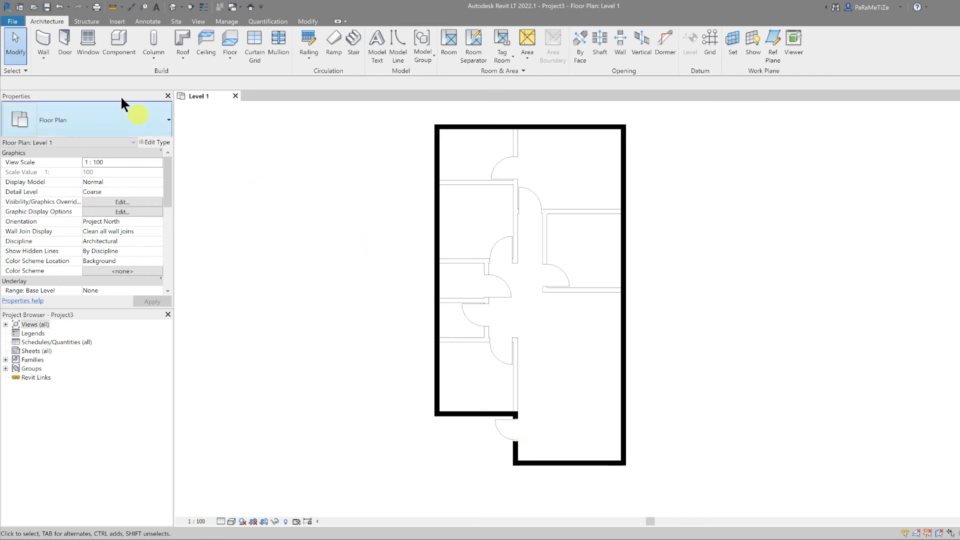
pyautogui.click(86, 50)
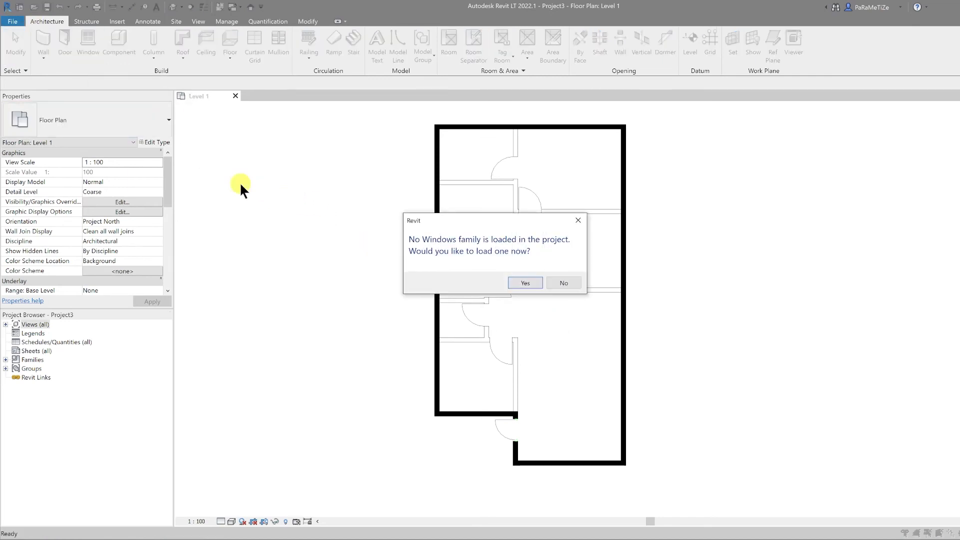
pyautogui.click(522, 283)
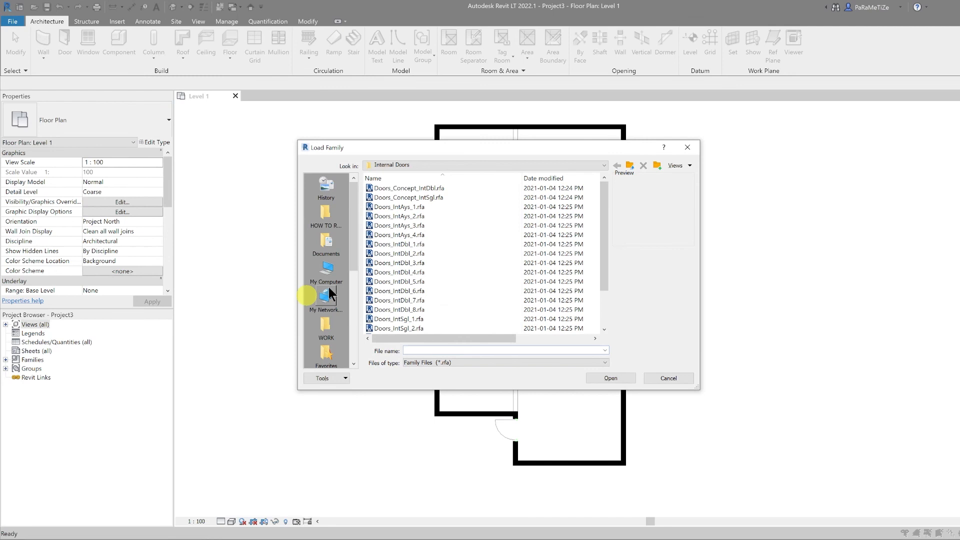
pyautogui.click(630, 164)
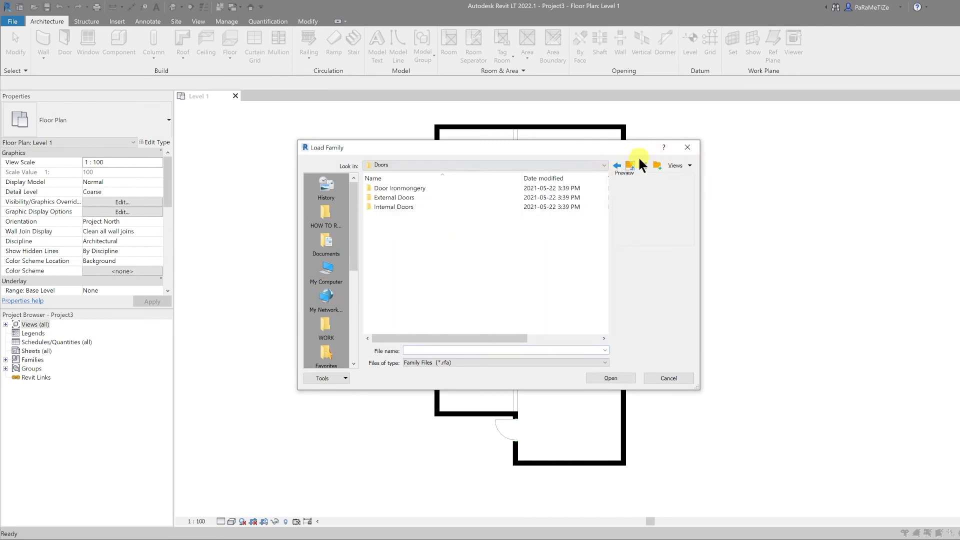
pyautogui.click(630, 165)
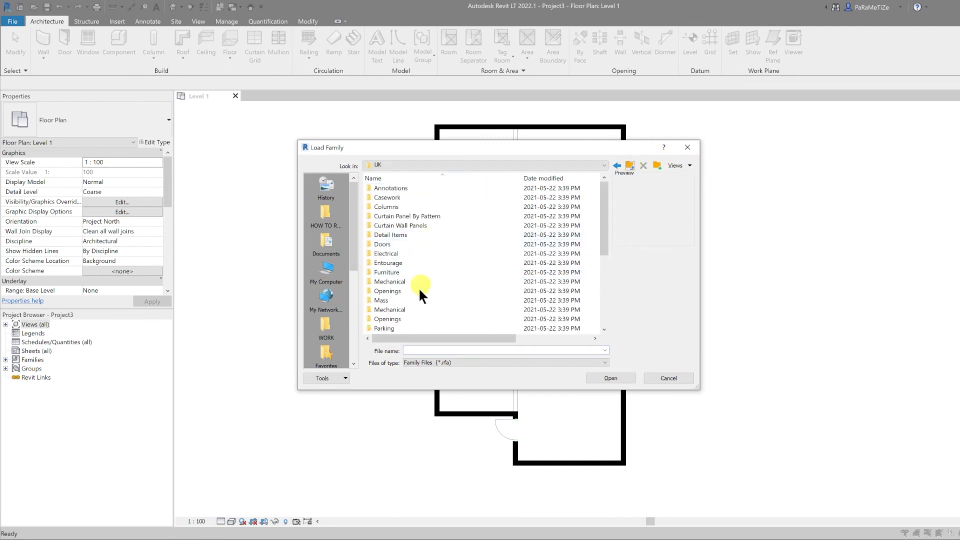
pyautogui.scroll(-5, 420, 289)
pyautogui.doubleClick(380, 326)
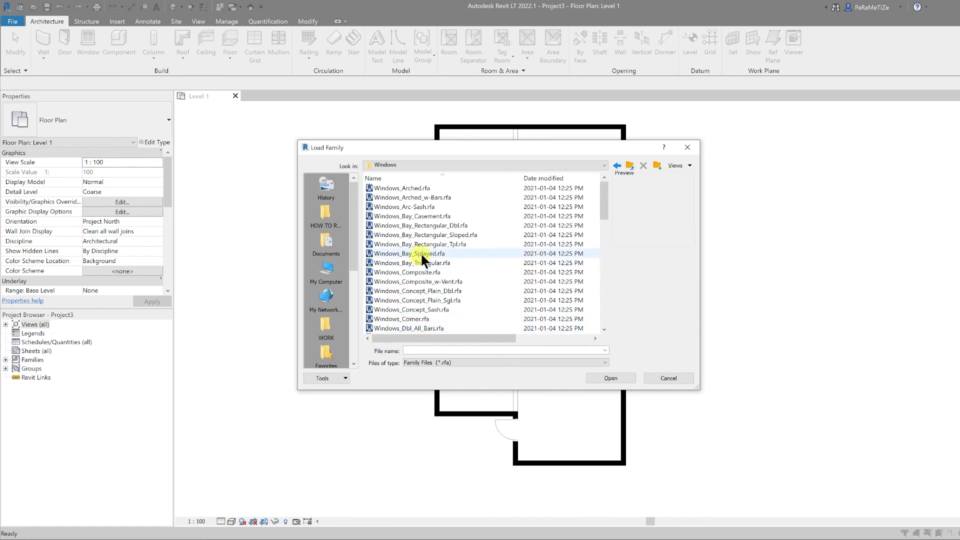
# - Preview the available window families and load Windows_Dbl_Plain.rfa
pyautogui.click(418, 272)
pyautogui.scroll(-3, 407, 298)
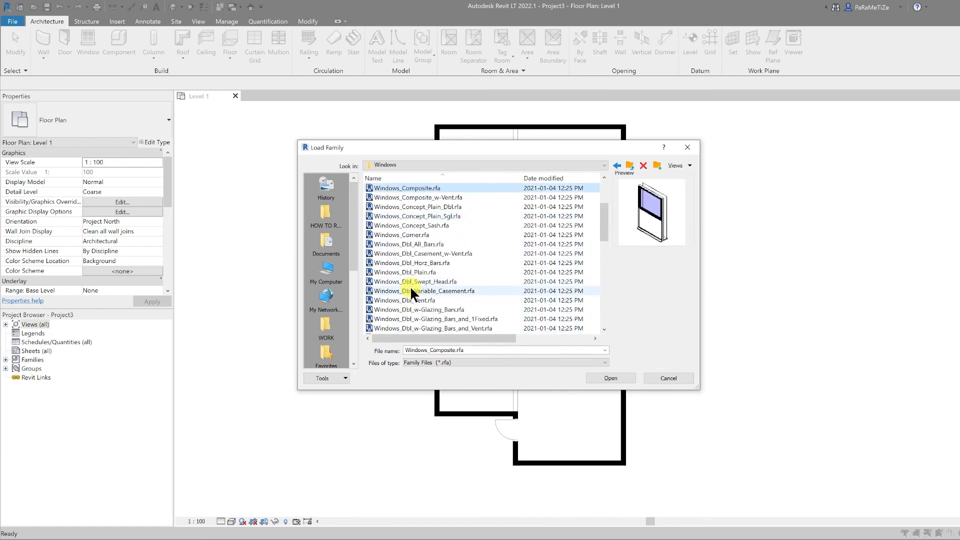
pyautogui.click(413, 299)
pyautogui.click(416, 273)
pyautogui.click(620, 376)
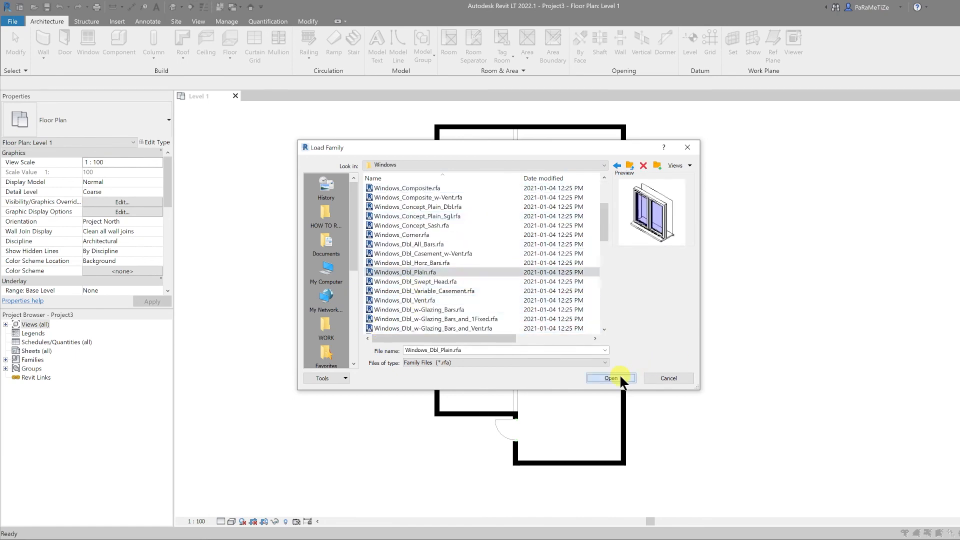
# - Duplicate the window type as 1200x1000mm GAM with a rough width of 1200 and a rough height of 1000
pyautogui.click(152, 142)
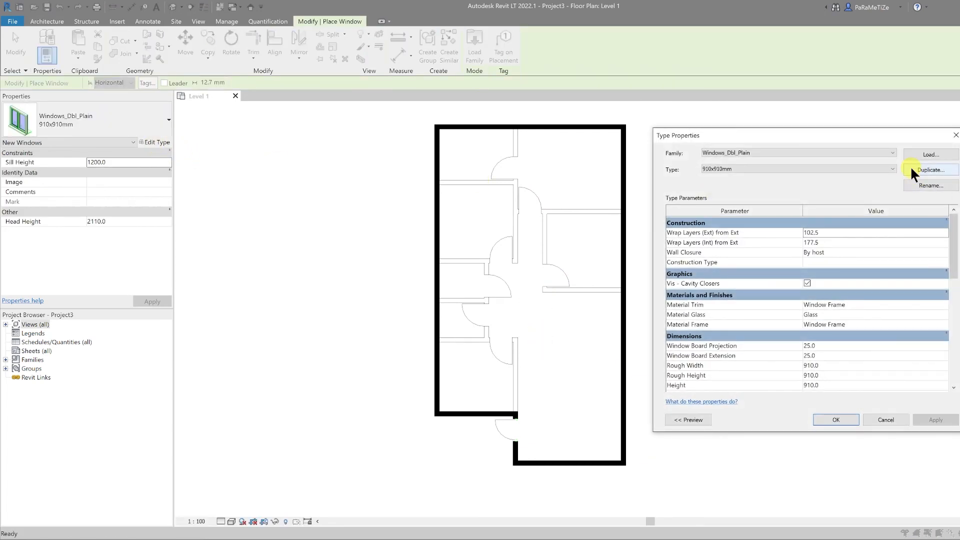
pyautogui.click(923, 169)
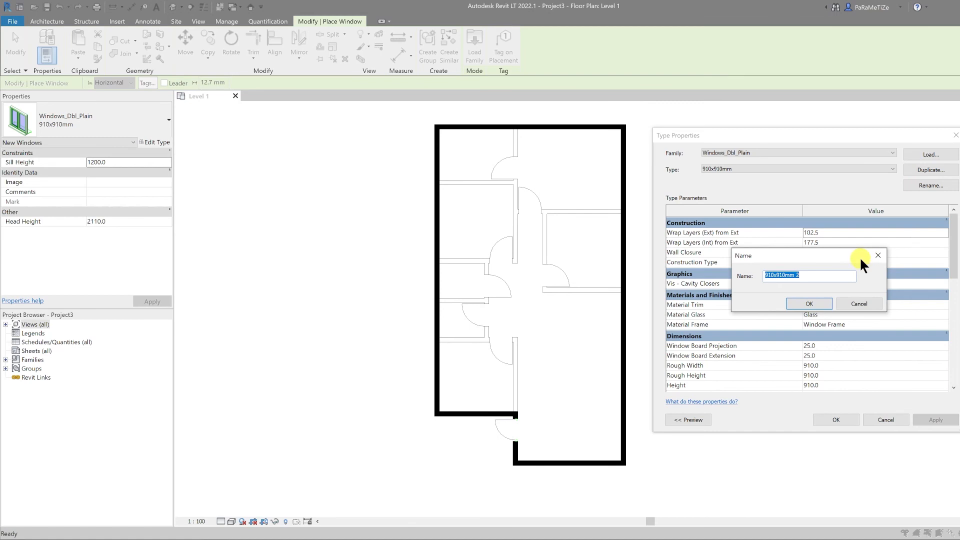
pyautogui.write('1200x1000mm')
pyautogui.click(832, 294)
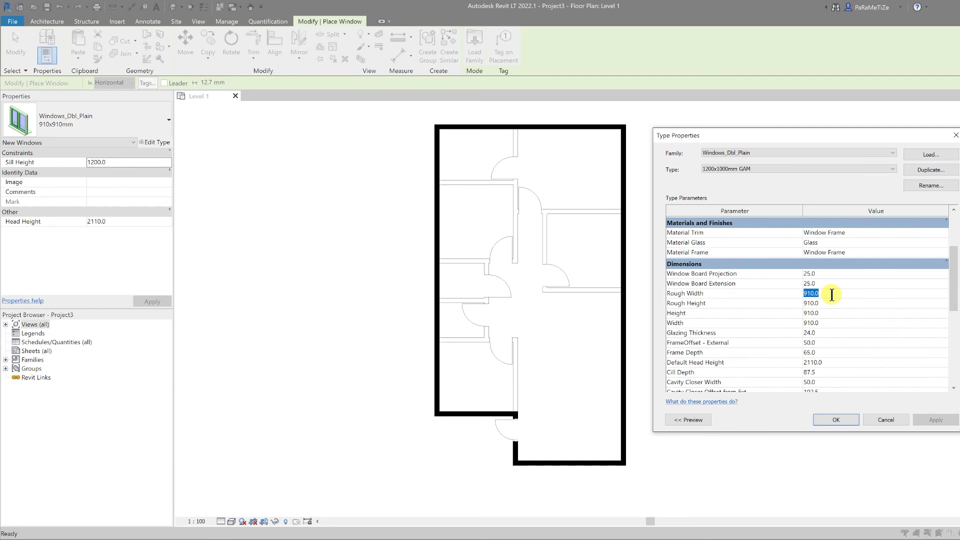
pyautogui.write('1200')
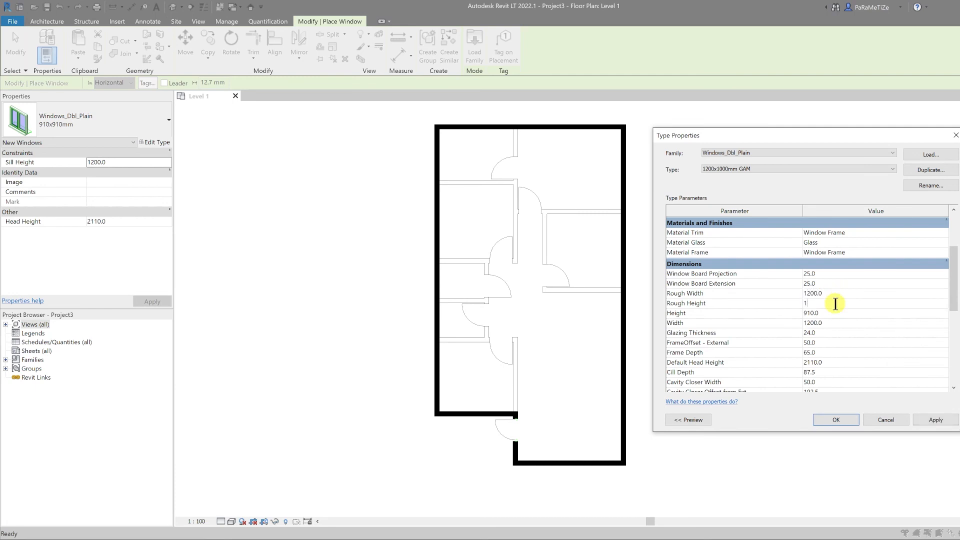
pyautogui.click(832, 416)
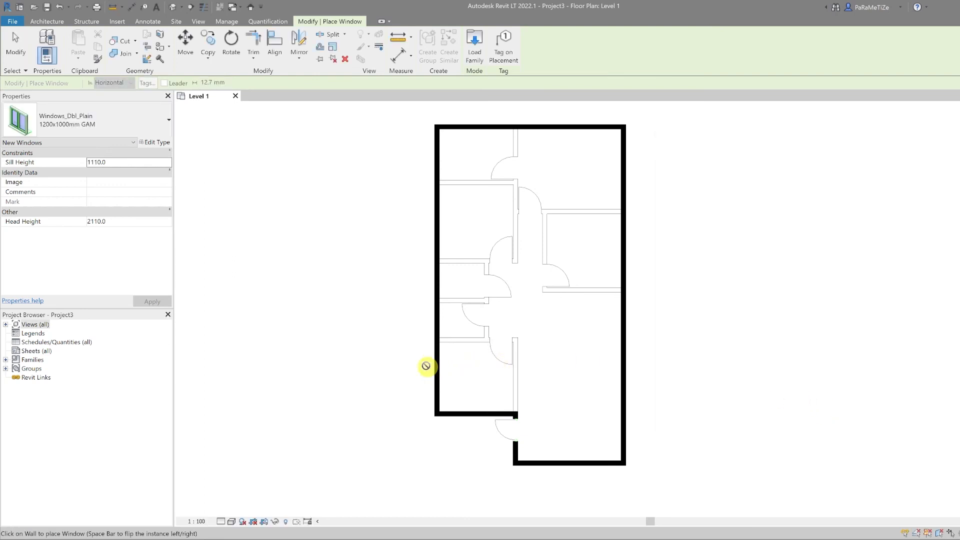
# - Place 1200x1000mm windows in the outer walls: lower left room, two in the large lower right space, enclosed right, upper right and second left rooms
pyautogui.click(435, 391)
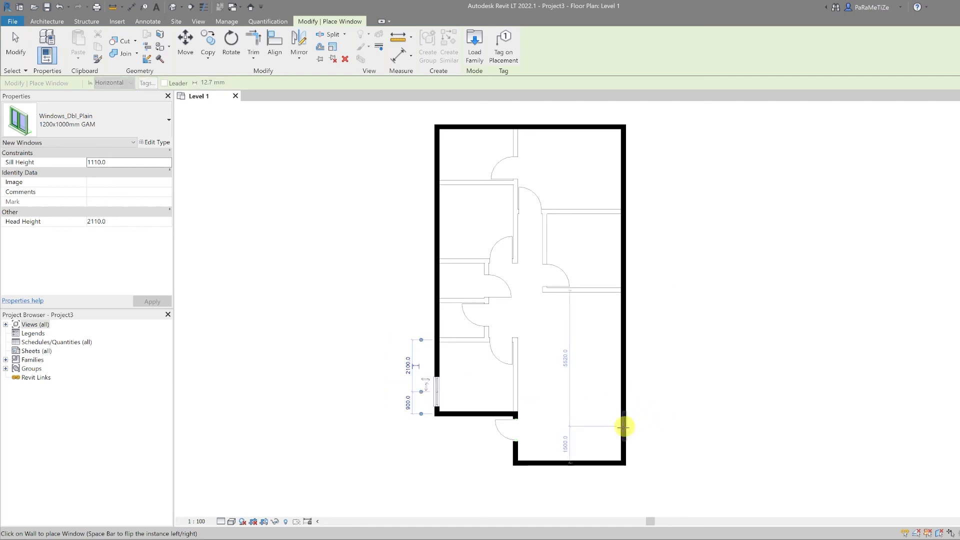
pyautogui.click(624, 417)
pyautogui.click(625, 347)
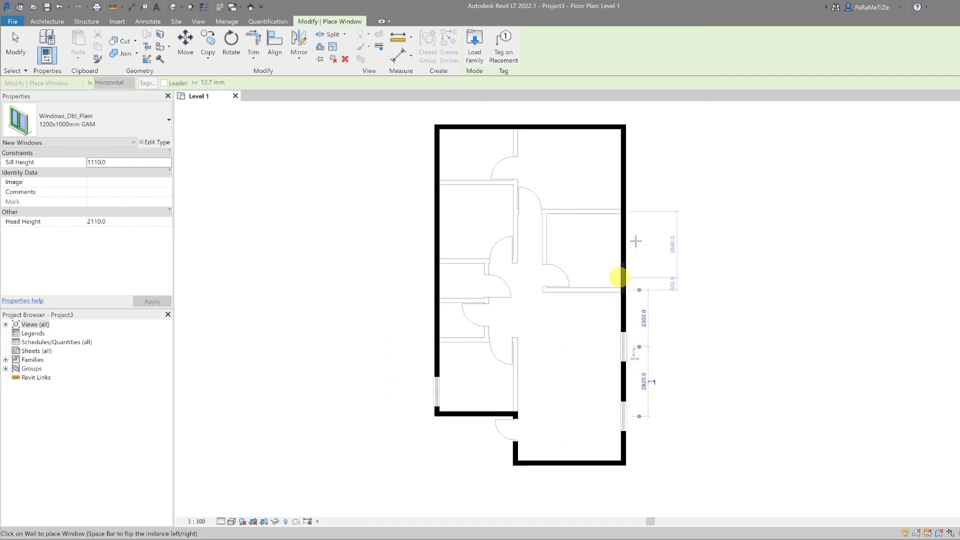
pyautogui.click(626, 250)
pyautogui.click(624, 169)
pyautogui.click(436, 223)
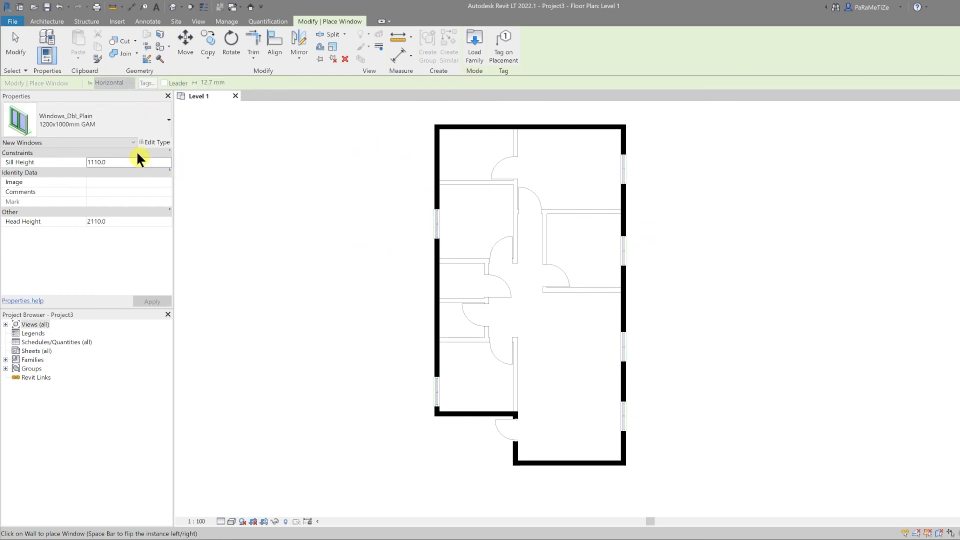
# - Duplicate the window type as 600x600mm GAM with rough width and rough height both set to 600
pyautogui.click(156, 144)
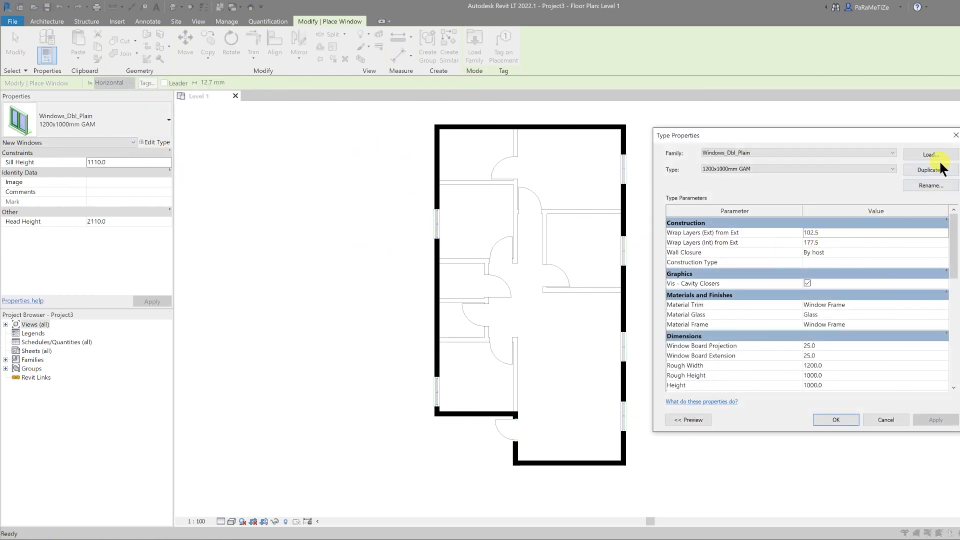
pyautogui.click(933, 170)
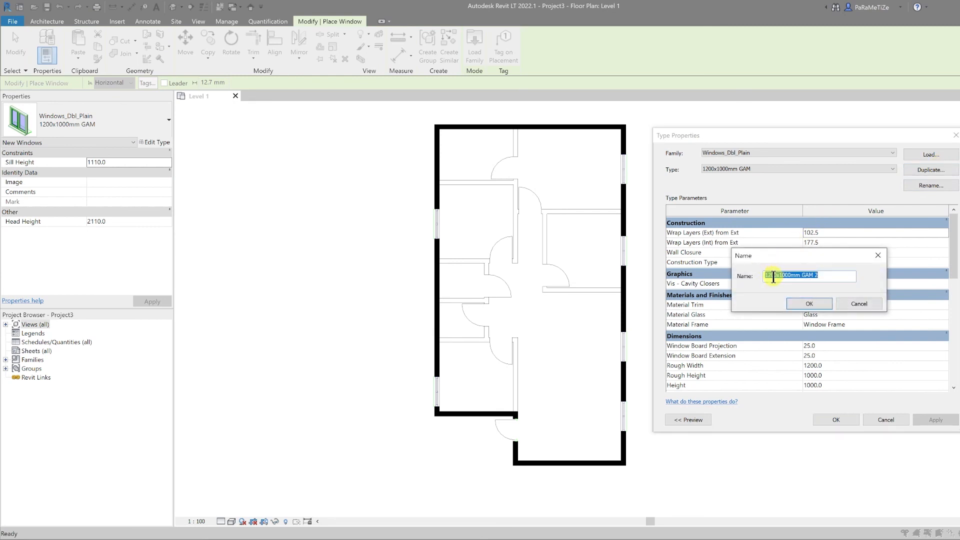
pyautogui.press('BackSpace')
pyautogui.write('600')
pyautogui.press('Return')
pyautogui.click(843, 366)
pyautogui.write('600')
pyautogui.press('Tab')
pyautogui.press('Tab')
pyautogui.write('60')
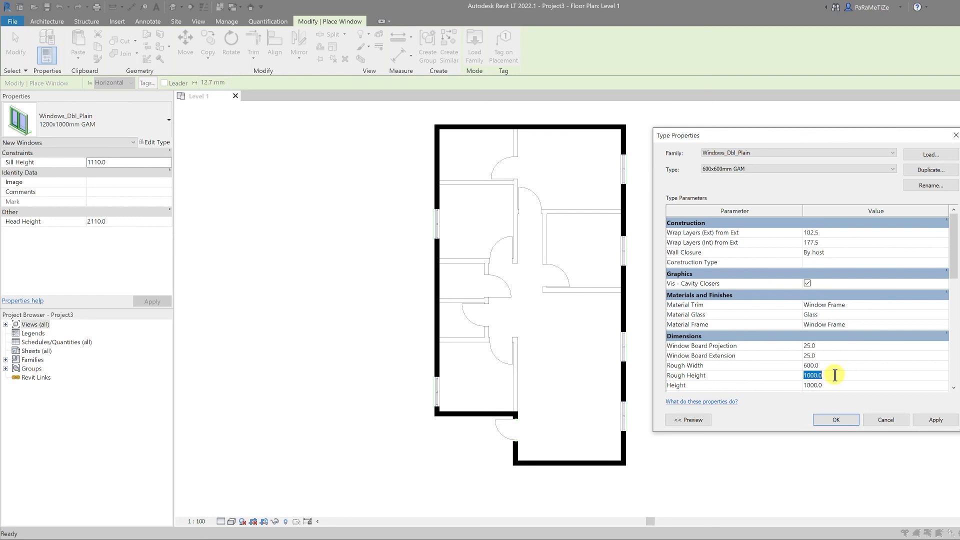
pyautogui.click(835, 420)
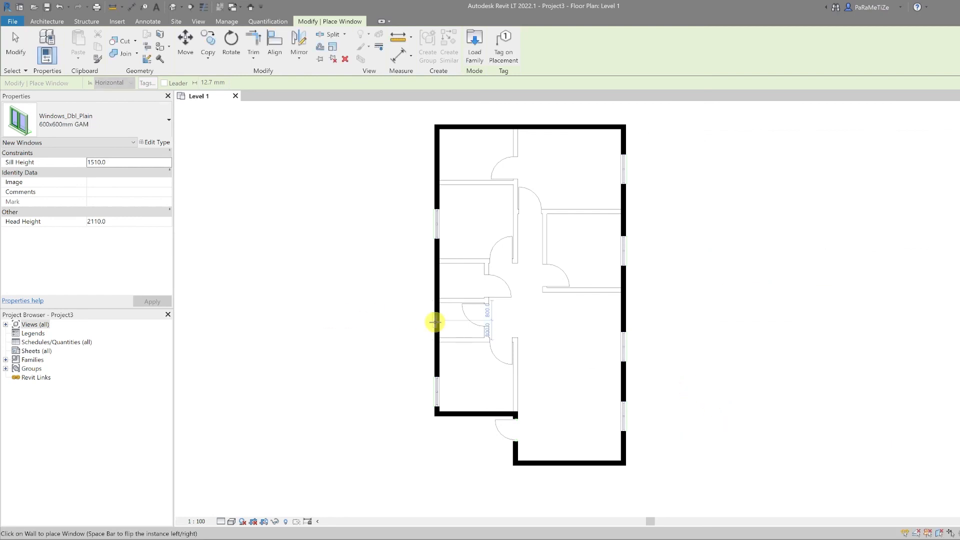
# - Place 600x600mm windows in the left exterior wall for the two small left rooms and the upper left room
pyautogui.click(435, 281)
pyautogui.click(434, 156)
pyautogui.press('Escape')
pyautogui.press('Escape')
pyautogui.moveTo(375, 285); pyautogui.dragTo(354, 296, button='middle')
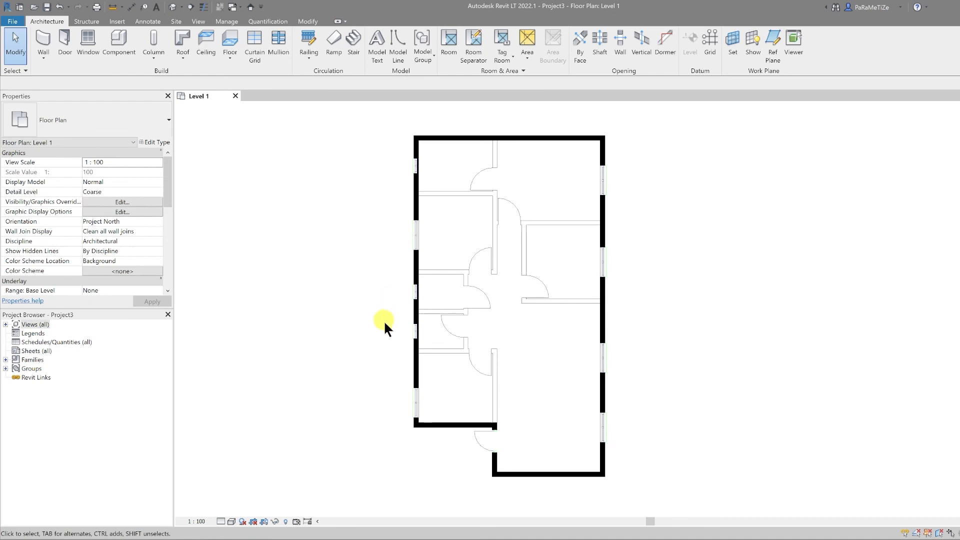
# - Set the head height of the lower small left room's window to 2200 mm
pyautogui.click(415, 329)
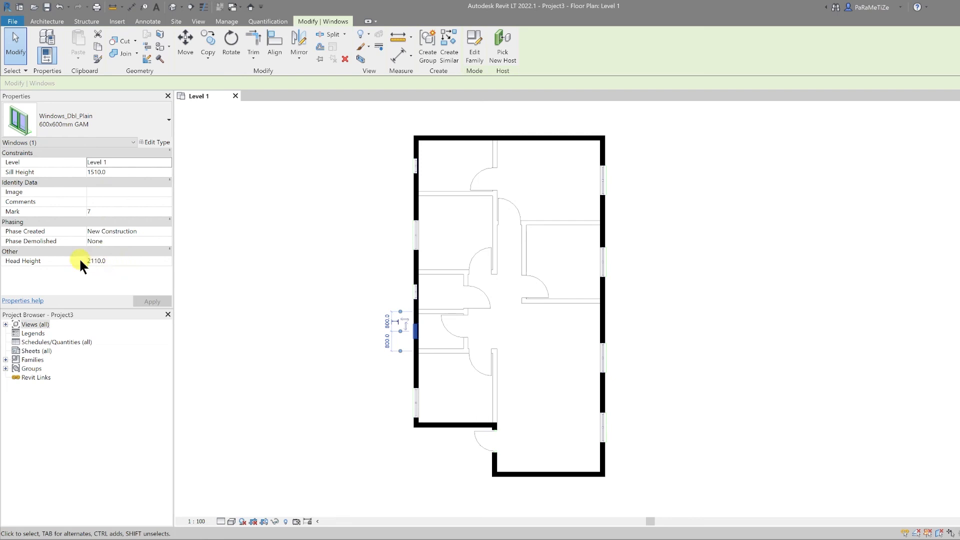
pyautogui.click(118, 259)
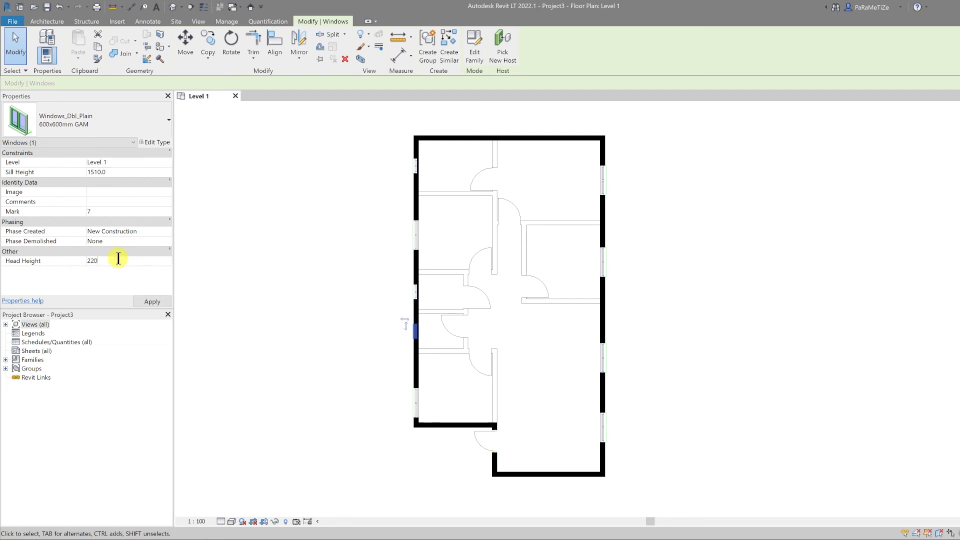
pyautogui.press('Return')
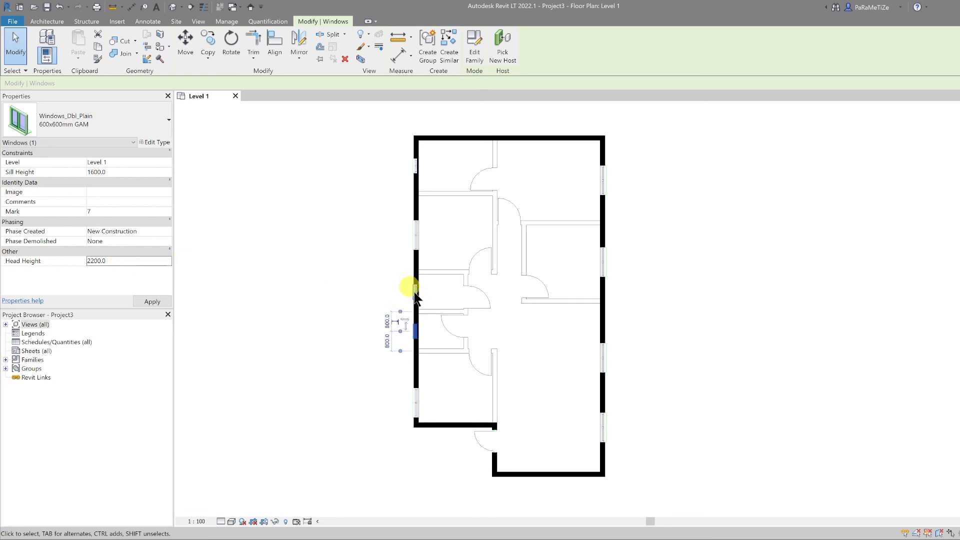
# - Select all nine windows on the left and right exterior walls and set their head height to 2200 mm
pyautogui.click(415, 291)
pyautogui.keyDown('ctrl'); pyautogui.click(415, 239); pyautogui.keyUp('ctrl')
pyautogui.keyDown('ctrl'); pyautogui.click(414, 165); pyautogui.keyUp('ctrl')
pyautogui.keyDown('ctrl'); pyautogui.click(607, 182); pyautogui.keyUp('ctrl')
pyautogui.keyDown('ctrl'); pyautogui.click(603, 263); pyautogui.keyUp('ctrl')
pyautogui.keyDown('ctrl'); pyautogui.click(603, 361); pyautogui.keyUp('ctrl')
pyautogui.keyDown('ctrl'); pyautogui.click(605, 425); pyautogui.keyUp('ctrl')
pyautogui.keyDown('ctrl'); pyautogui.click(416, 399); pyautogui.keyUp('ctrl')
pyautogui.keyDown('ctrl'); pyautogui.click(415, 330); pyautogui.keyUp('ctrl')
pyautogui.click(127, 260)
pyautogui.write('200.0')
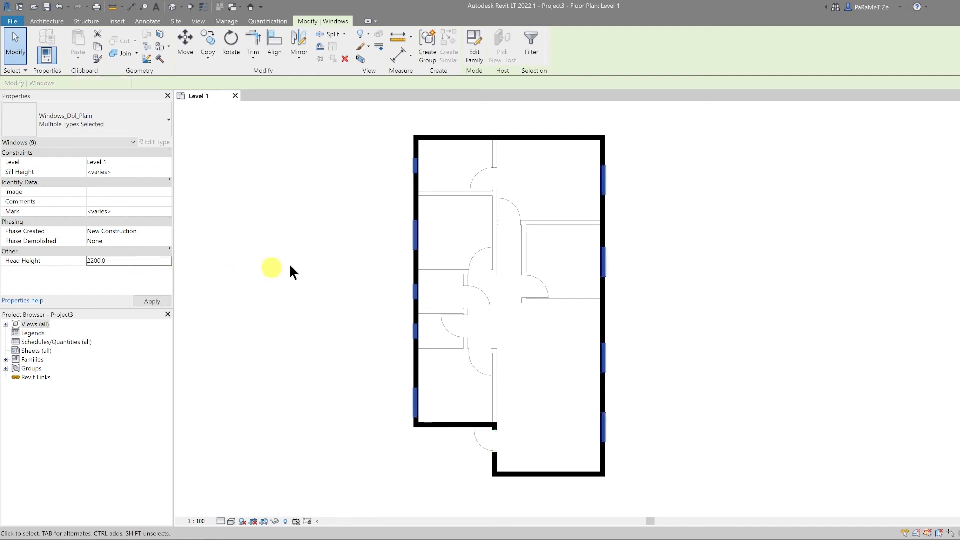
pyautogui.click(336, 274)
pyautogui.moveTo(575, 236); pyautogui.dragTo(600, 234, button='middle')
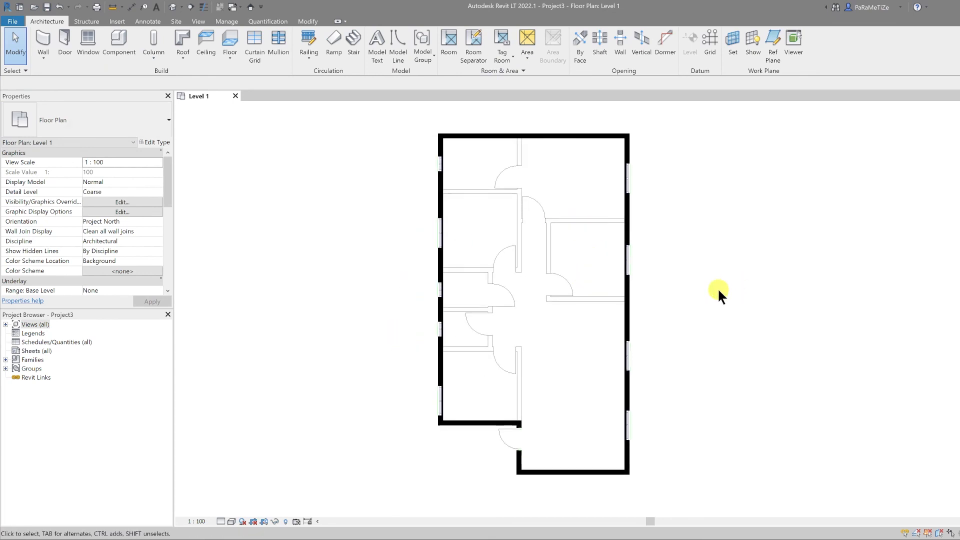